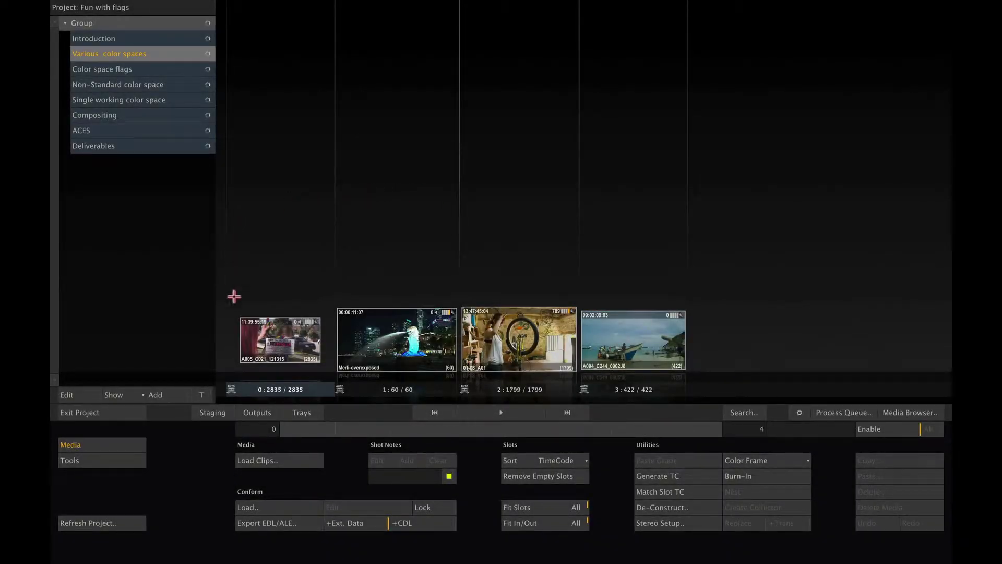
Step: Select the 01-08_A01 clip and confirm its metadata Color Space is ACES
{"action": "left_click", "coordinate": [409, 340]}
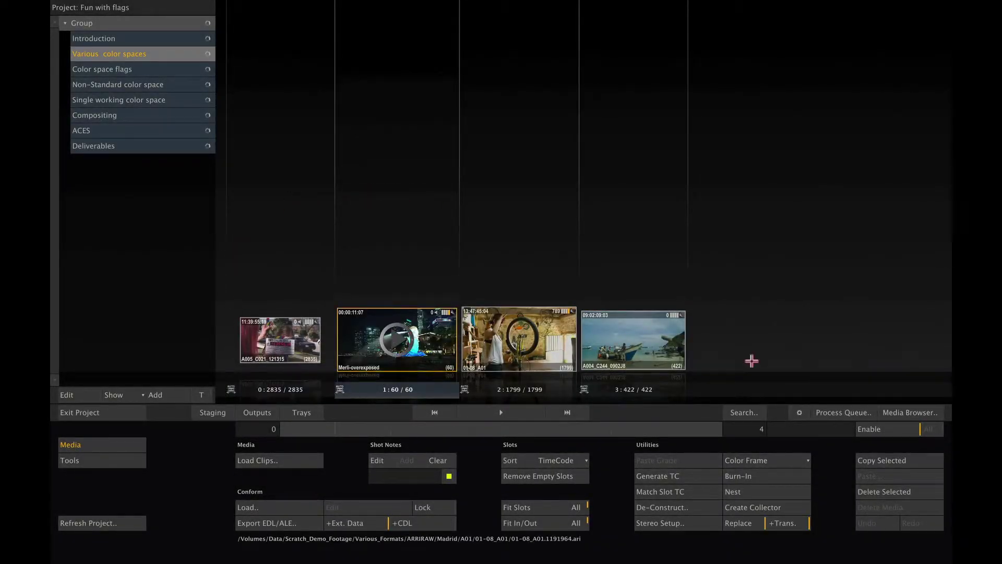
{"action": "mouse_move", "coordinate": [816, 290]}
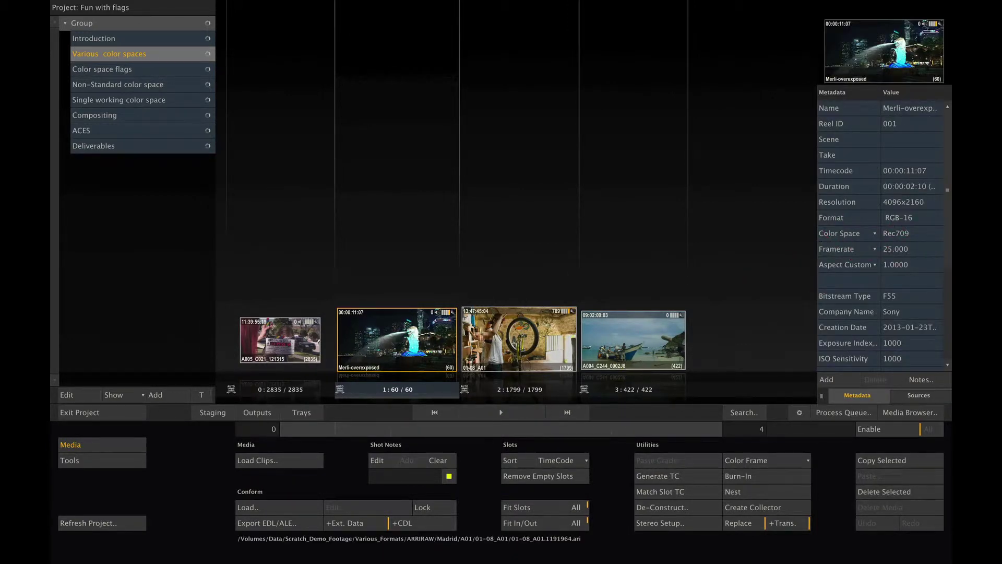
{"action": "left_click", "coordinate": [512, 337]}
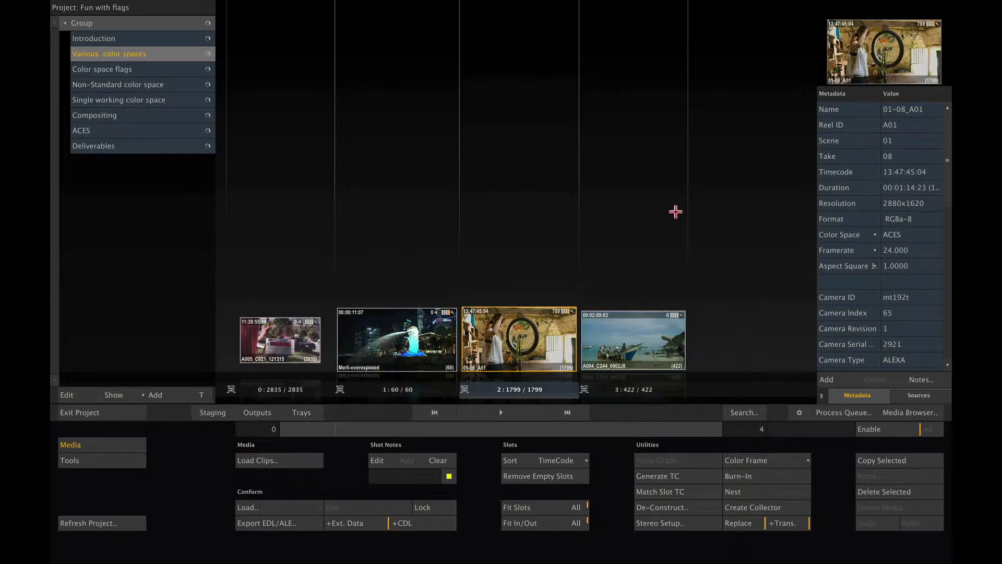
{"action": "left_click", "coordinate": [867, 236]}
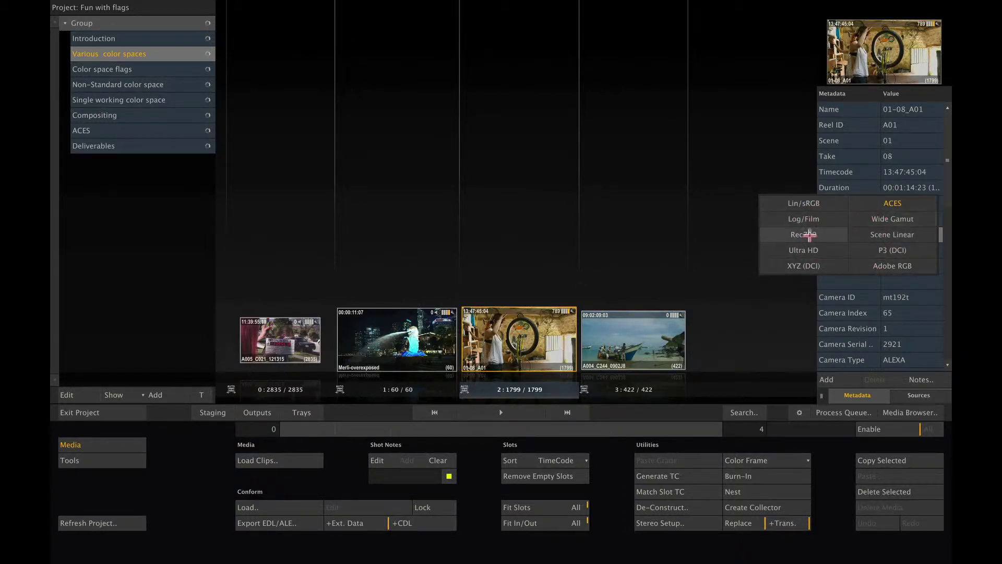
{"action": "left_click", "coordinate": [794, 311]}
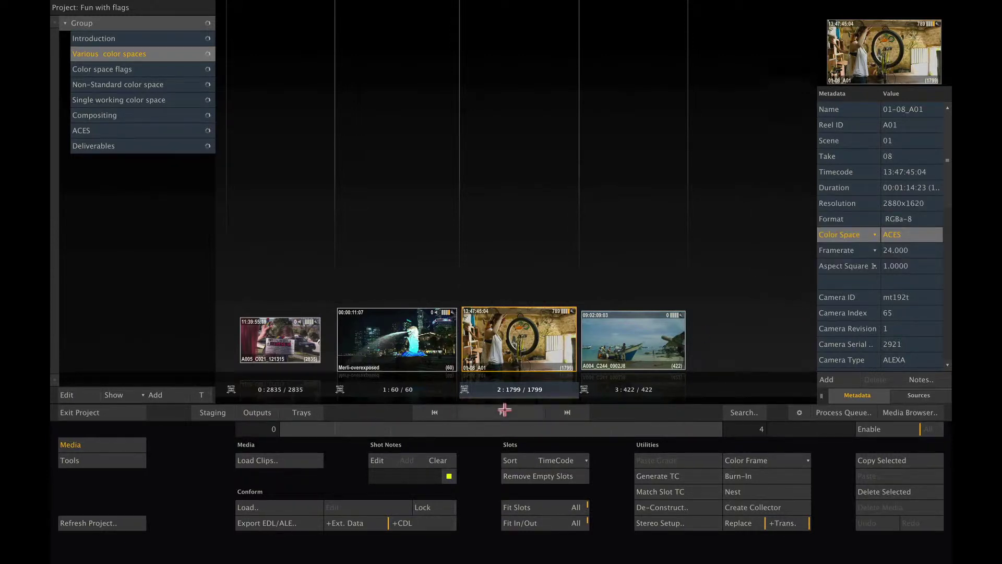
{"action": "left_click", "coordinate": [505, 410]}
{"action": "right_click", "coordinate": [483, 443]}
{"action": "left_click", "coordinate": [467, 457]}
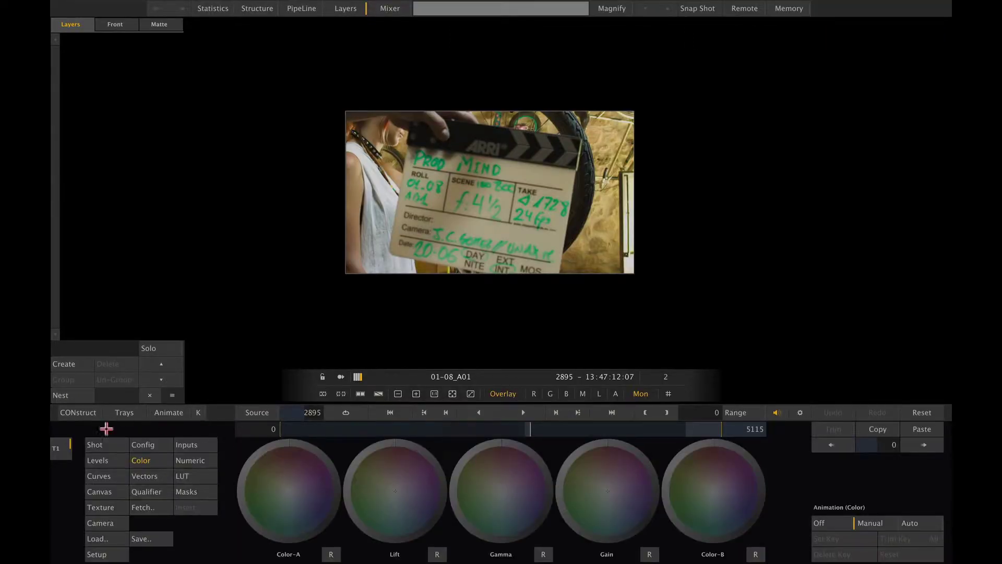
{"action": "left_click", "coordinate": [141, 444]}
{"action": "left_click", "coordinate": [383, 464]}
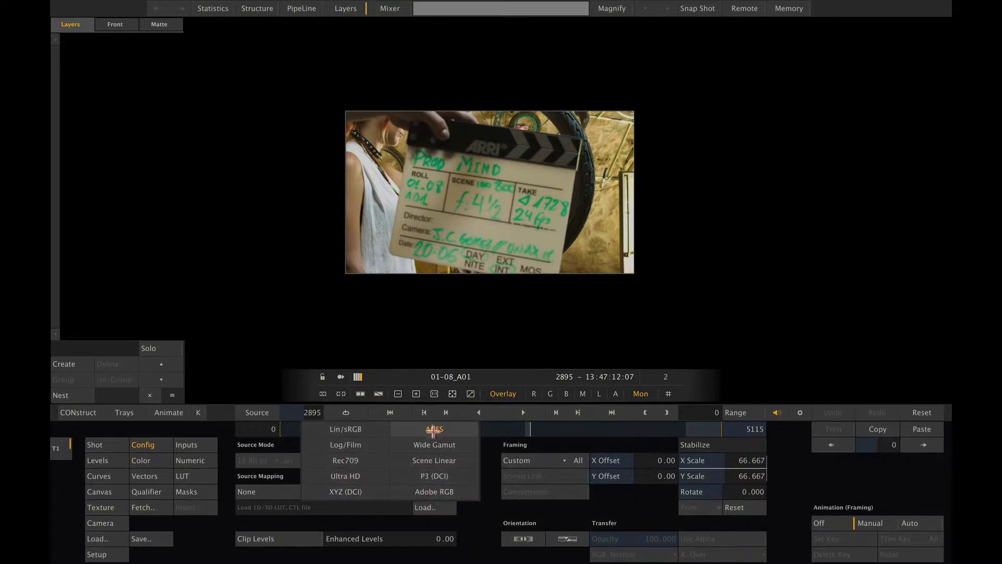
{"action": "left_click", "coordinate": [484, 512]}
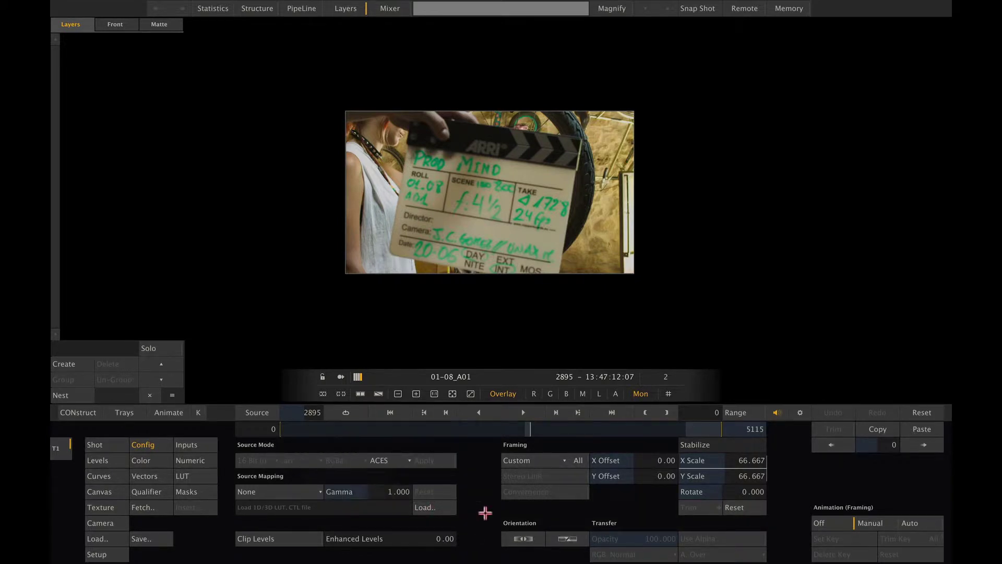
{"action": "left_click", "coordinate": [85, 413]}
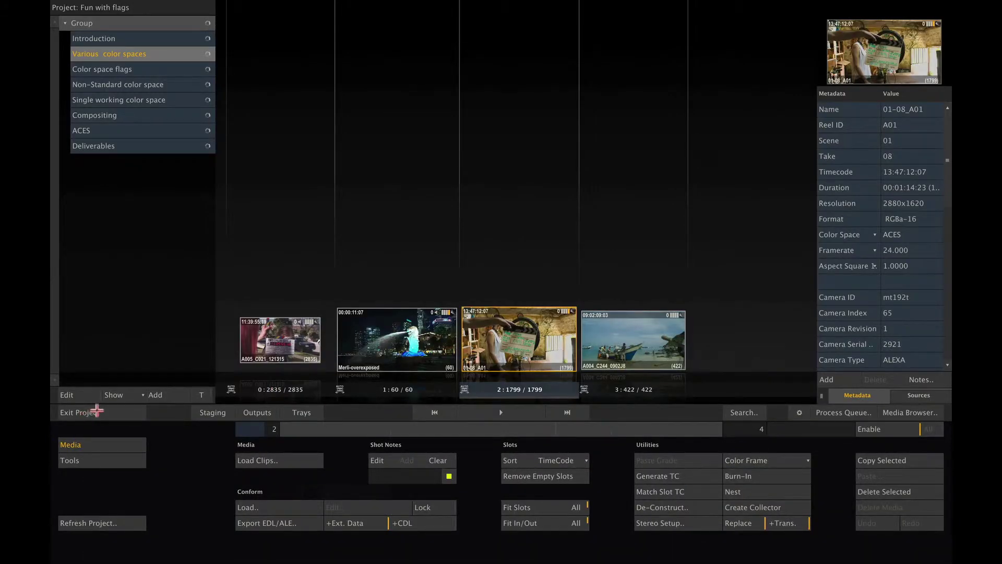
Step: Switch to the Color space flags group and browse to the XYZ_TIFFS_2 TIFF files
{"action": "left_click", "coordinate": [168, 68]}
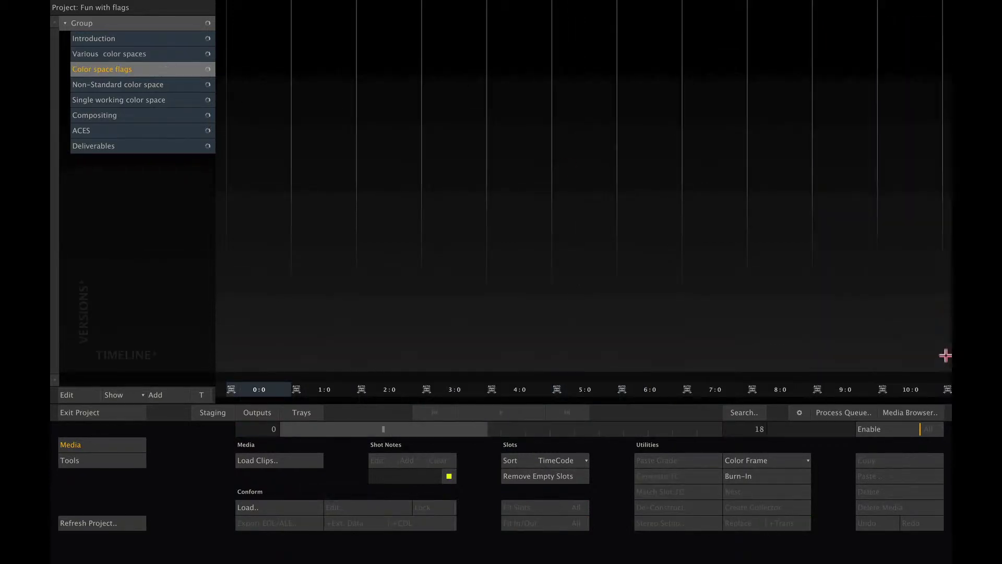
{"action": "left_click", "coordinate": [286, 461]}
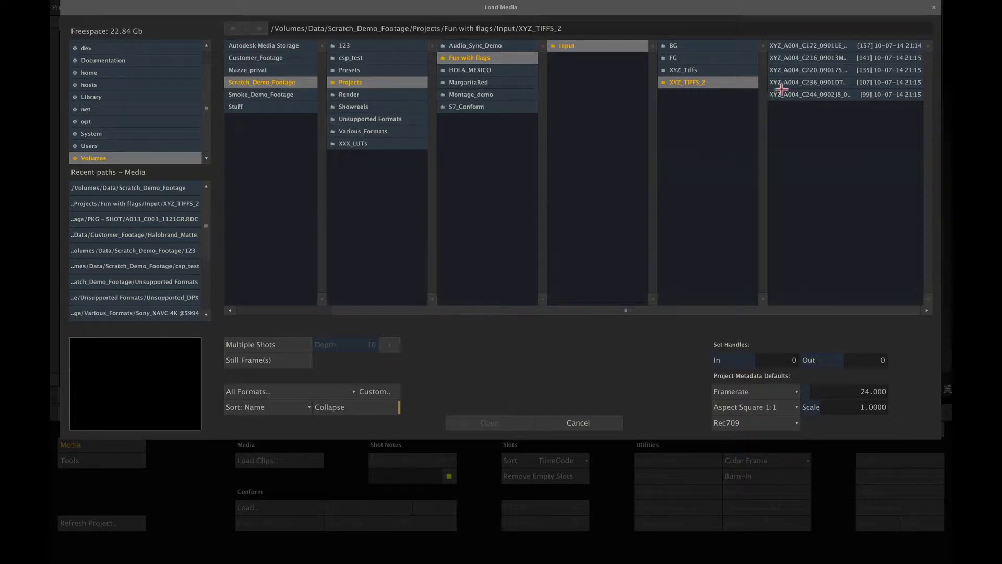
{"action": "left_click", "coordinate": [786, 83]}
{"action": "left_click", "coordinate": [790, 70]}
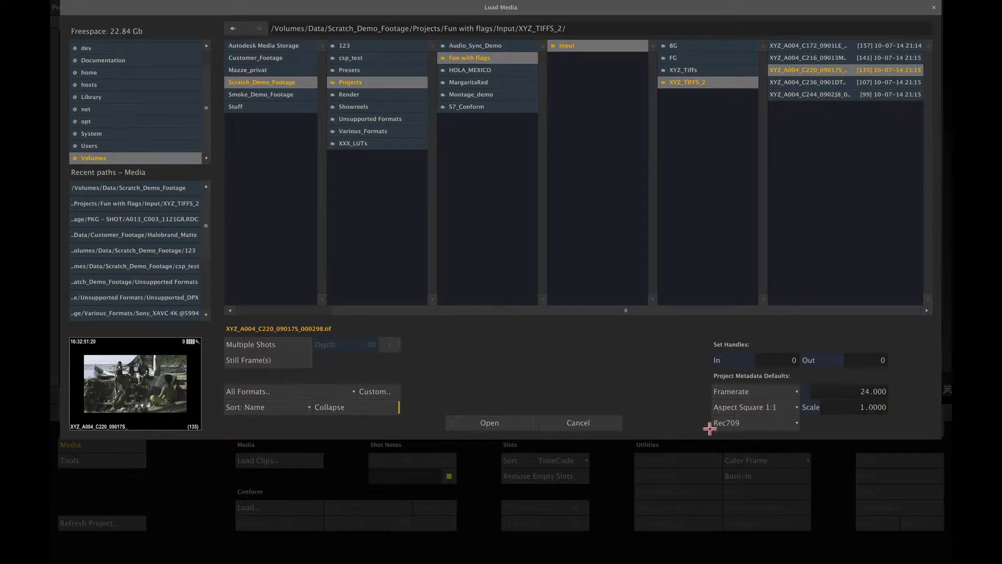
Step: Load the sequences as multiple shots with default colour space XYZ (DCI)
{"action": "left_click", "coordinate": [731, 426]}
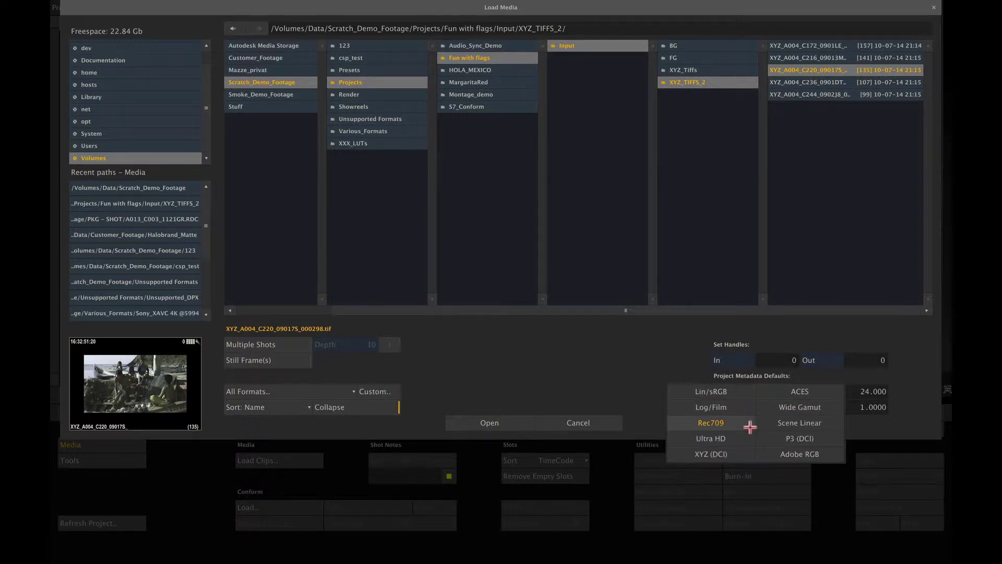
{"action": "left_click", "coordinate": [726, 423]}
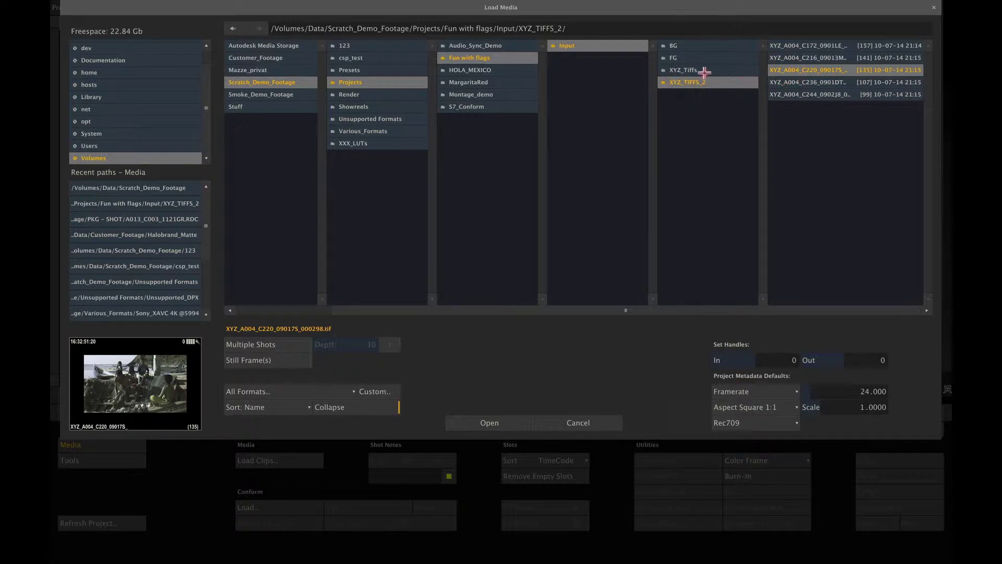
{"action": "left_click", "coordinate": [749, 422]}
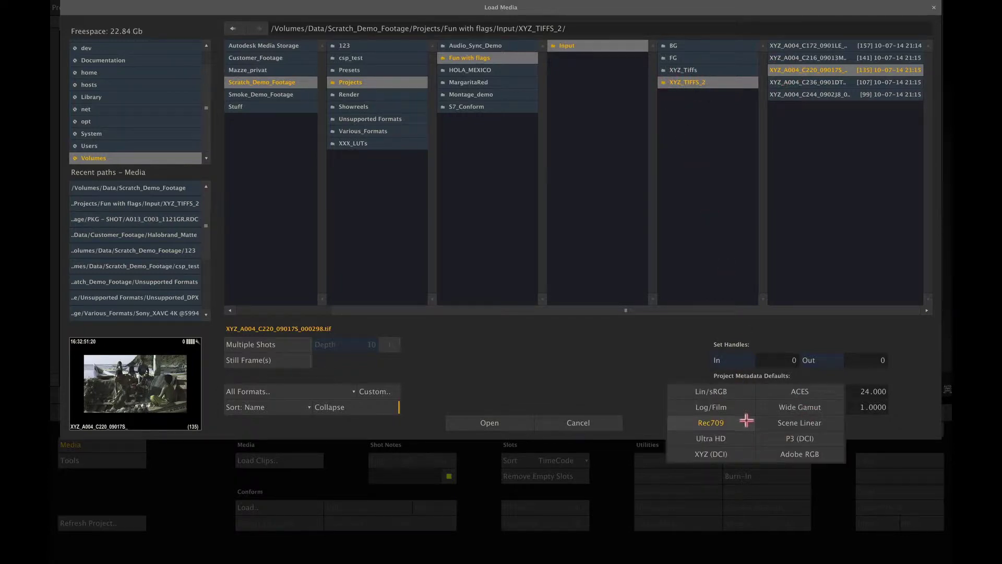
{"action": "left_click", "coordinate": [736, 452]}
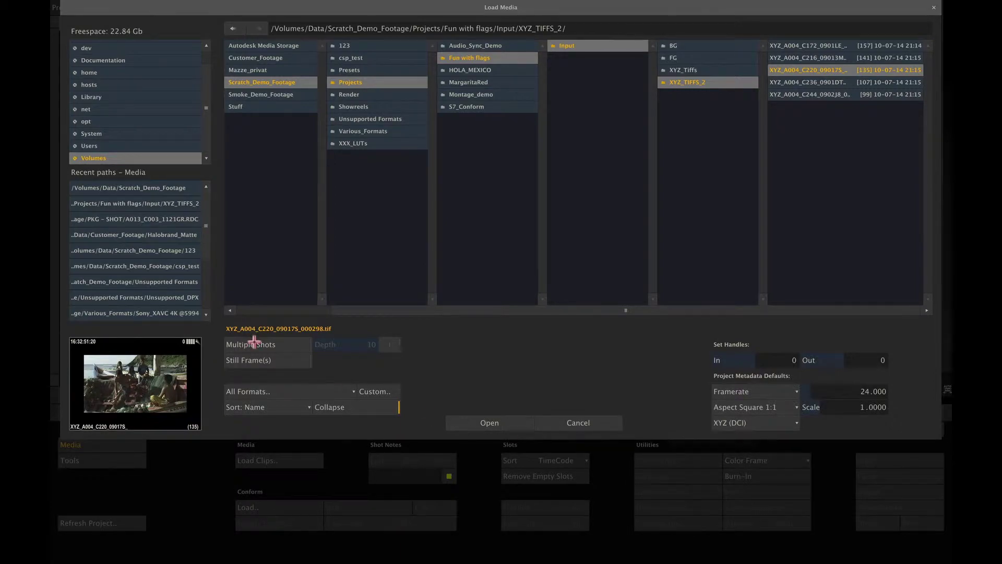
{"action": "left_click", "coordinate": [255, 344]}
{"action": "left_click", "coordinate": [460, 423]}
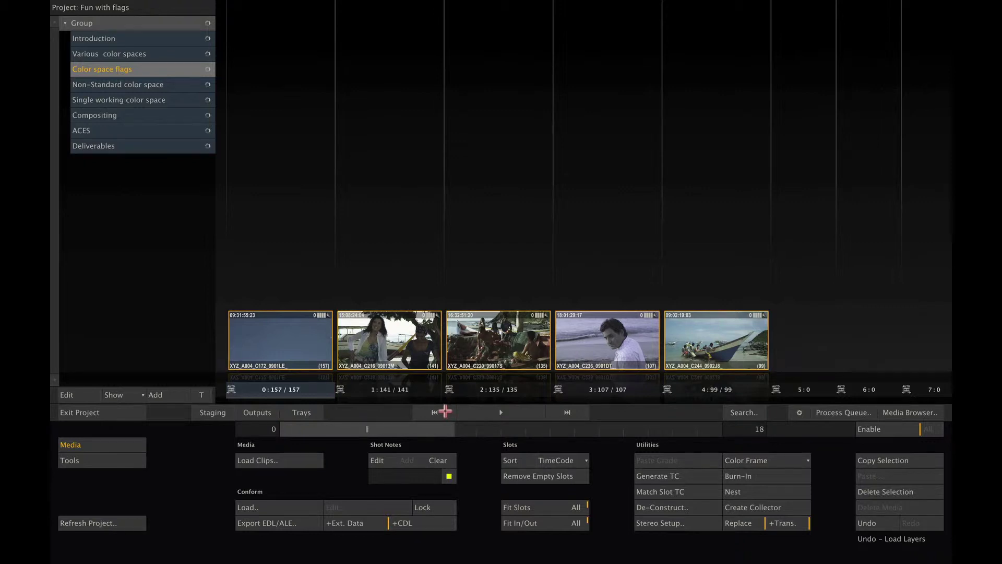
Step: Check that the C220 and C236 clips' metadata shows XYZ (DCI)
{"action": "left_click", "coordinate": [493, 251]}
{"action": "left_click", "coordinate": [500, 334]}
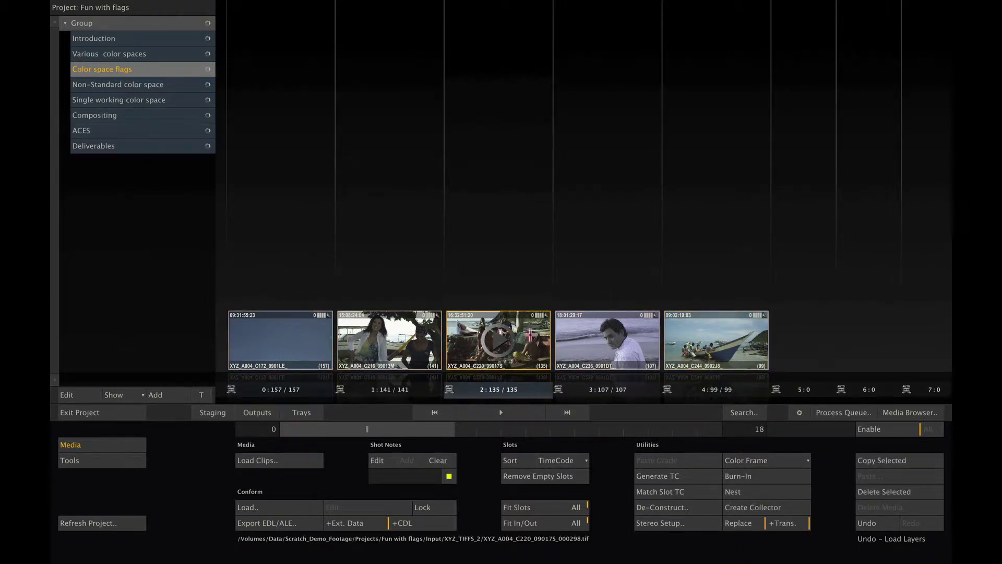
{"action": "mouse_move", "coordinate": [850, 313]}
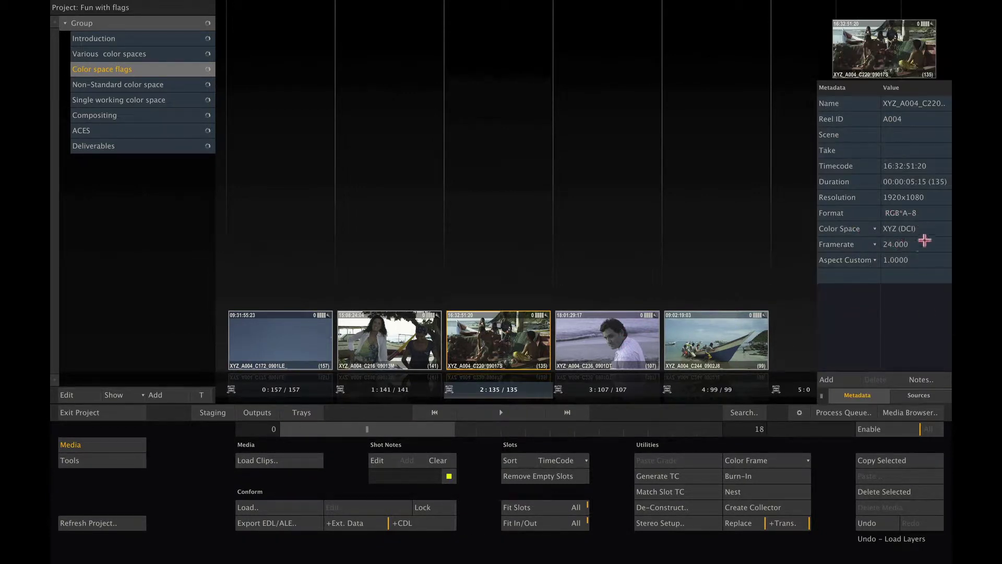
{"action": "left_click", "coordinate": [603, 330]}
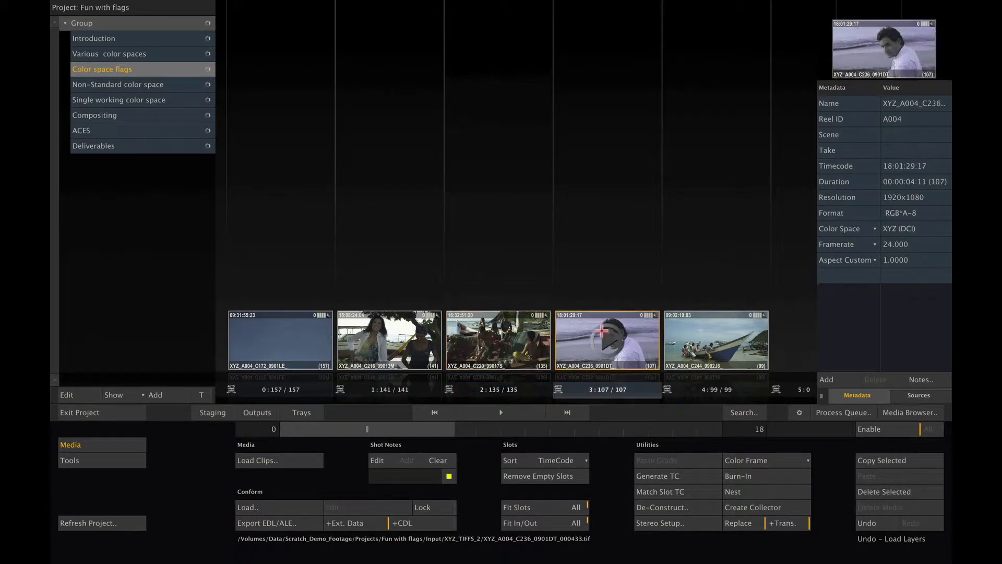
Step: Reset C244's colour space to XYZ (DCI), then select all five clips
{"action": "left_click", "coordinate": [690, 338]}
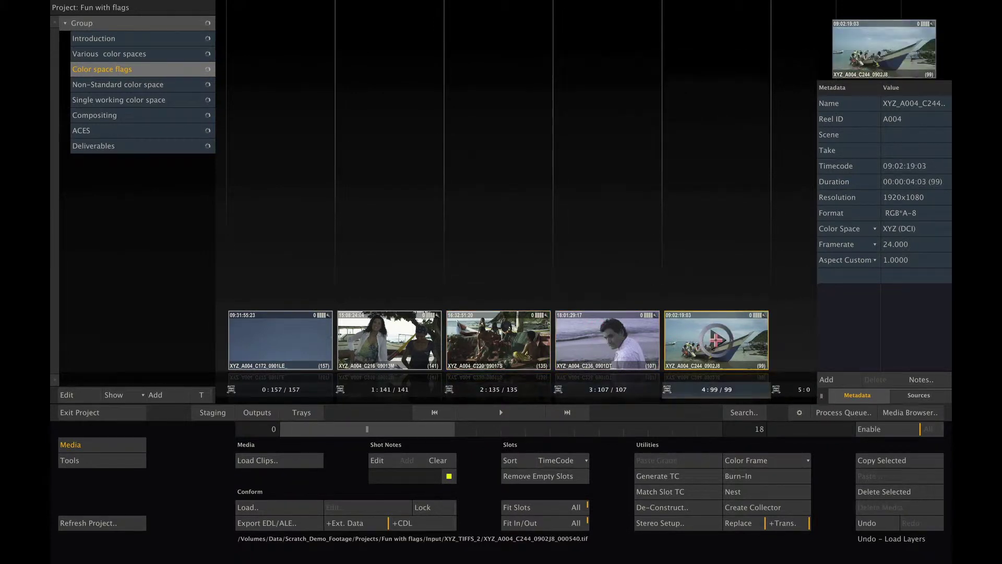
{"action": "left_click", "coordinate": [871, 228]}
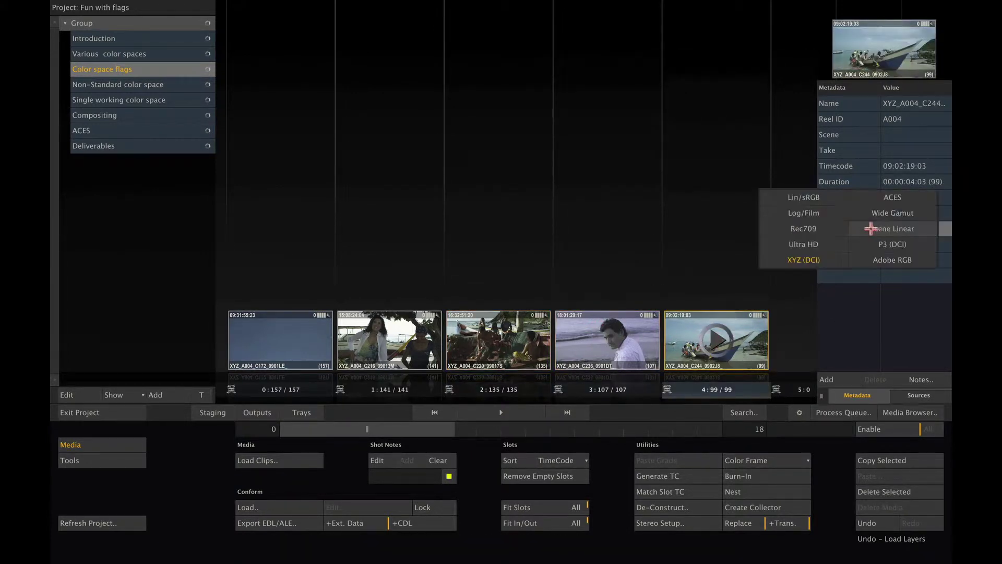
{"action": "left_click", "coordinate": [775, 260]}
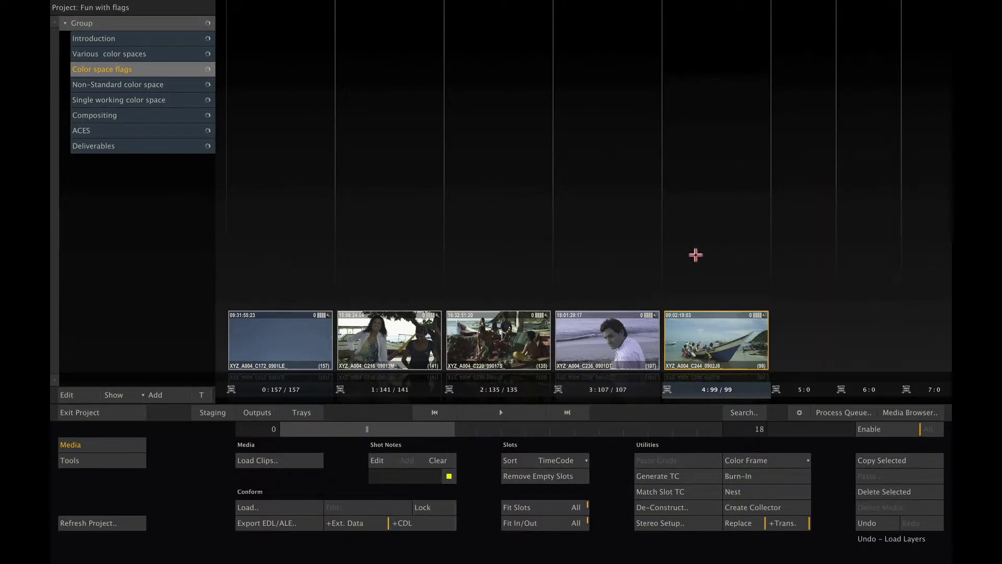
{"action": "key", "text": "ctrl+a"}
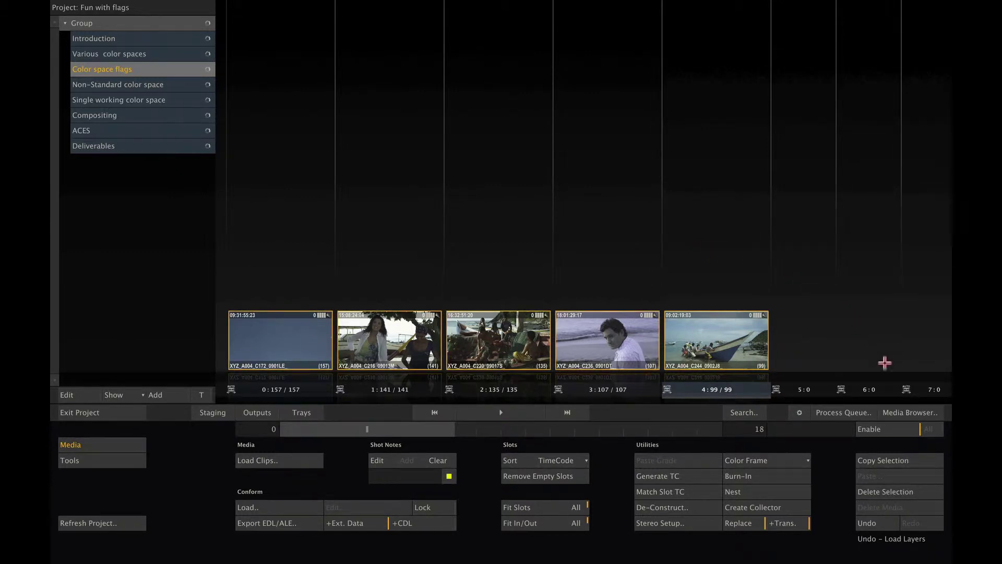
Step: Set the selected clips' source mode to P3 (DCI) in the Media Browser Grade tab and apply
{"action": "left_click", "coordinate": [902, 413]}
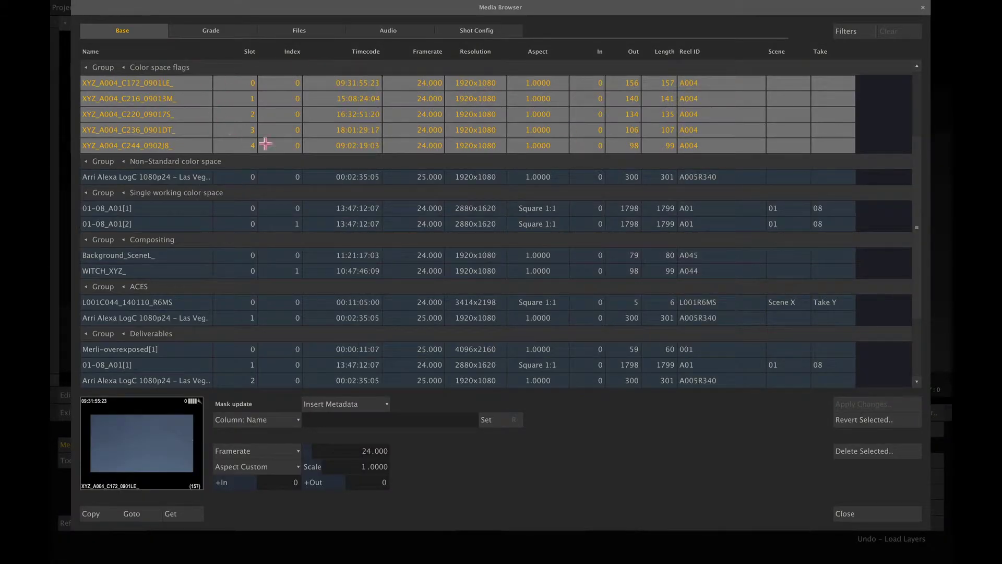
{"action": "left_click", "coordinate": [230, 31]}
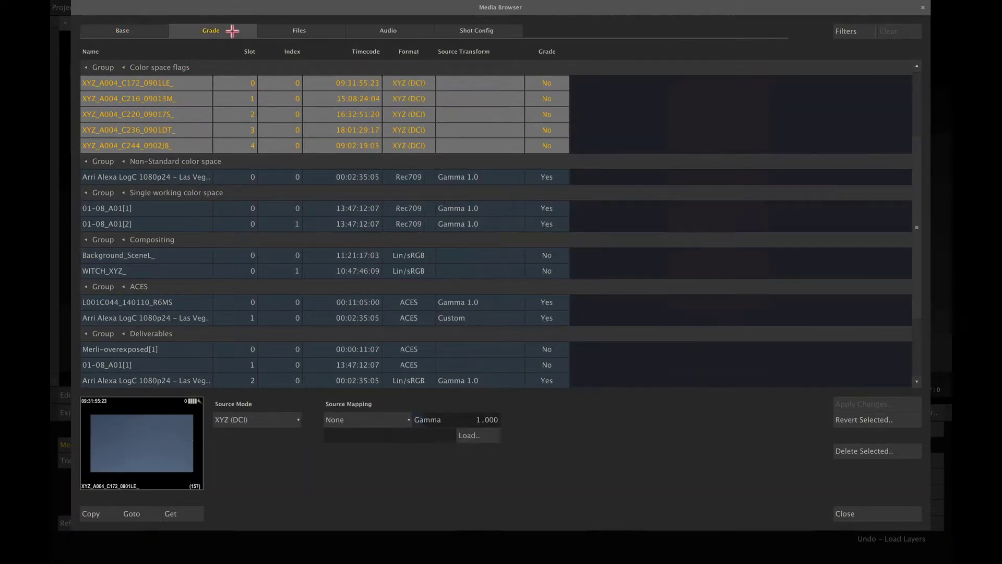
{"action": "left_click", "coordinate": [268, 418]}
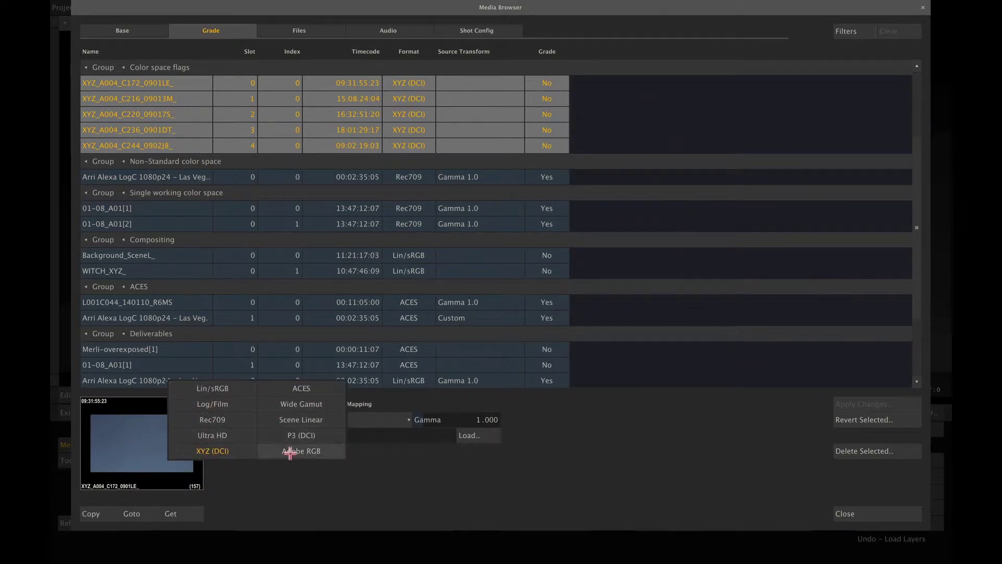
{"action": "left_click", "coordinate": [298, 437]}
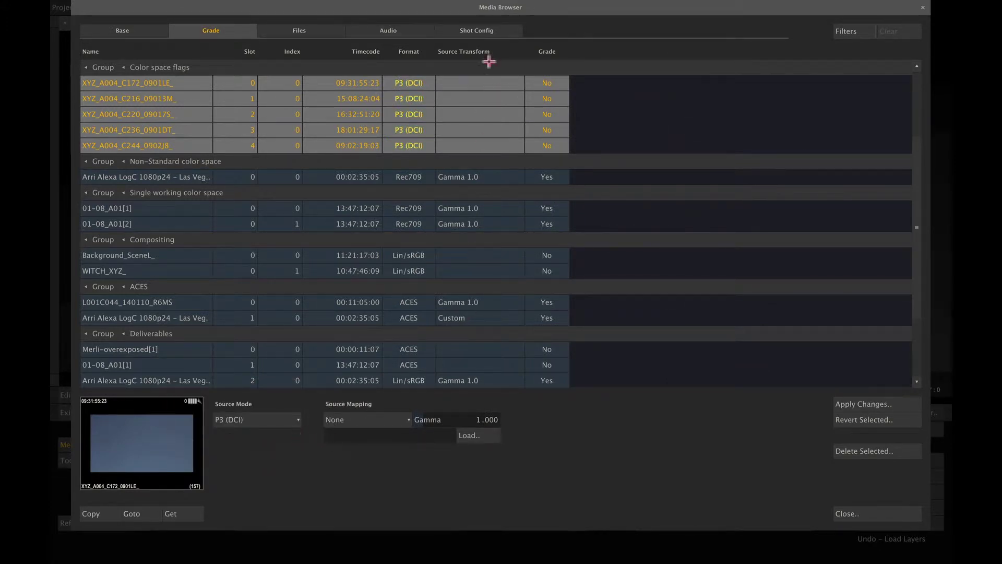
{"action": "left_click", "coordinate": [849, 405]}
Step: Confirm the changes, then view Merli-overexposed (Rec709) and 01-08_A01 (ACES) metadata
{"action": "left_click", "coordinate": [849, 404]}
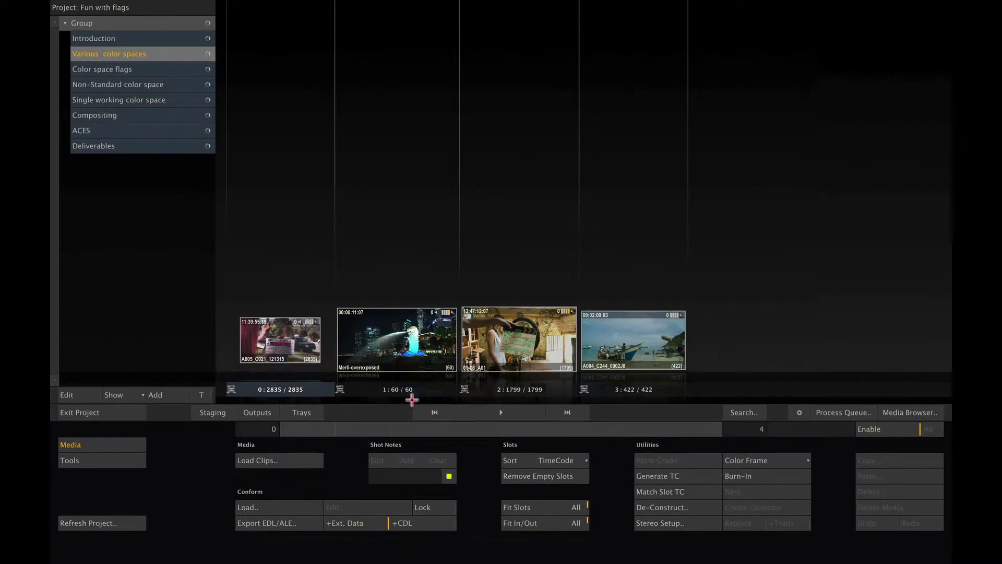
{"action": "left_click", "coordinate": [391, 338]}
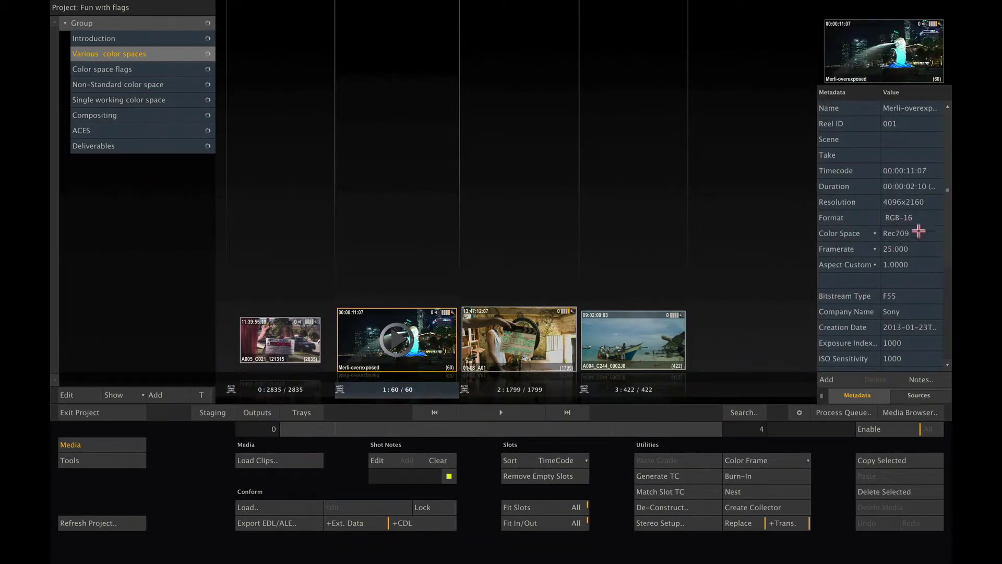
{"action": "left_click", "coordinate": [537, 326]}
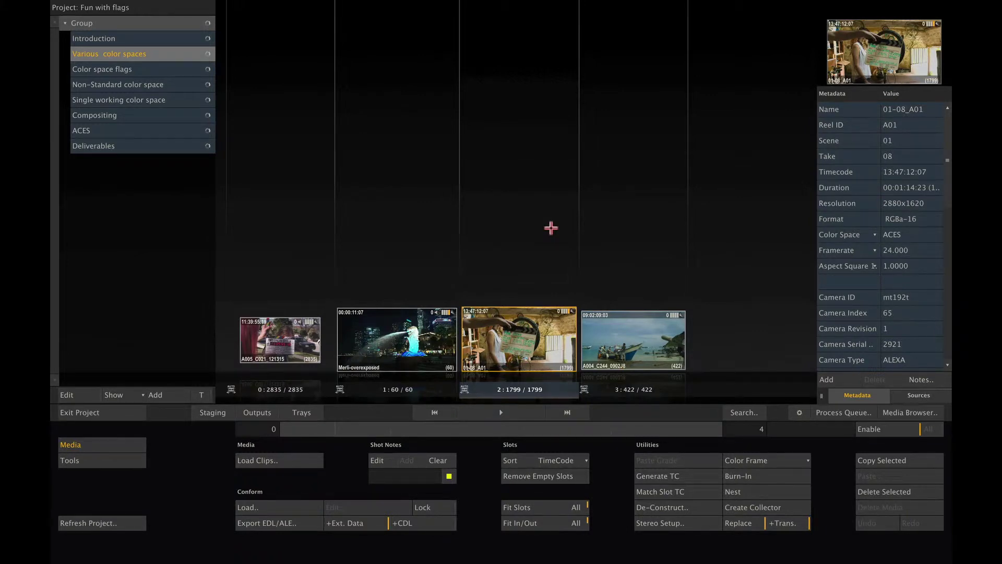
Step: Open the Las Vegas clip from the Non-Standard color space scene, keeping source mode Lin/sRGB
{"action": "left_click", "coordinate": [142, 82]}
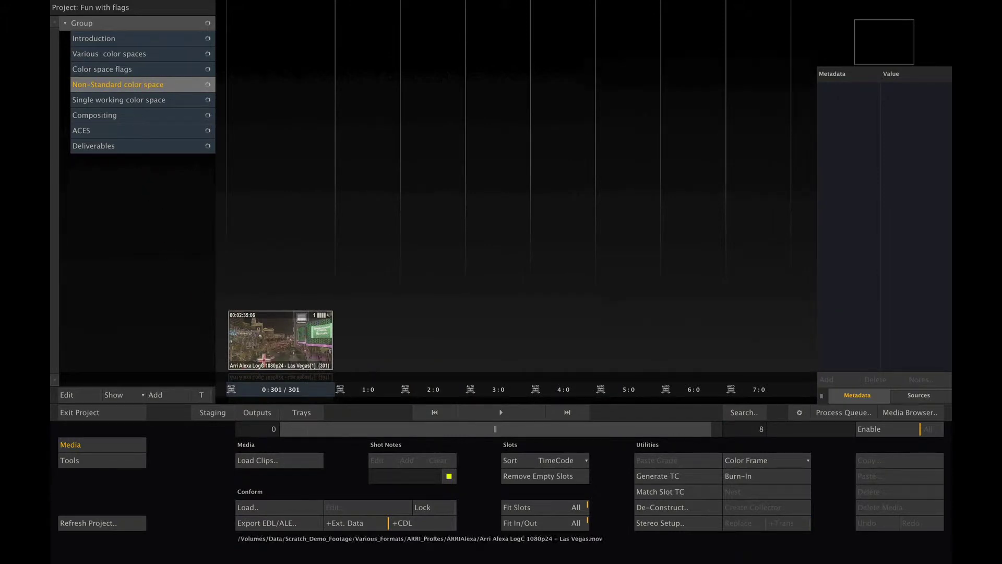
{"action": "left_click", "coordinate": [498, 412]}
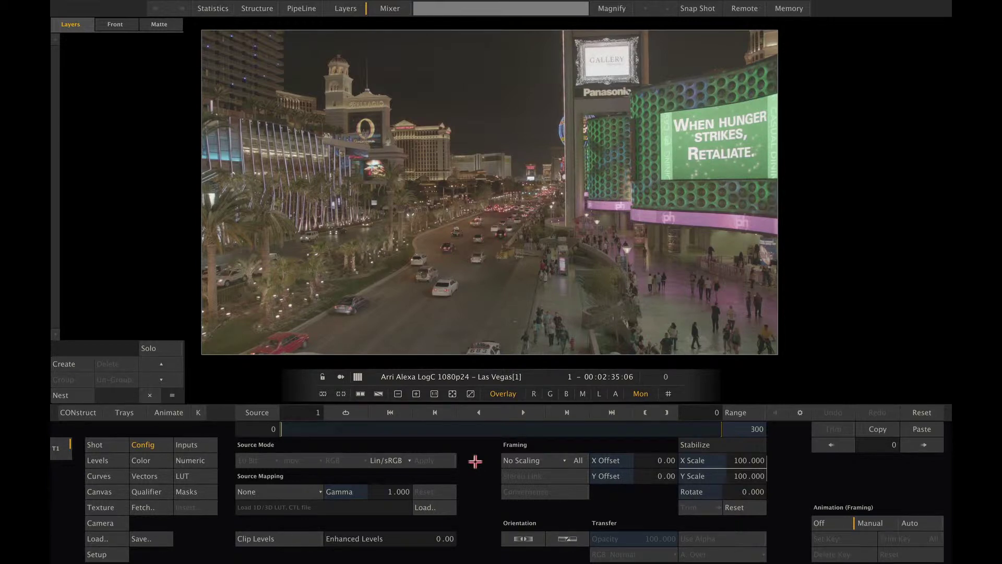
{"action": "left_click", "coordinate": [387, 459]}
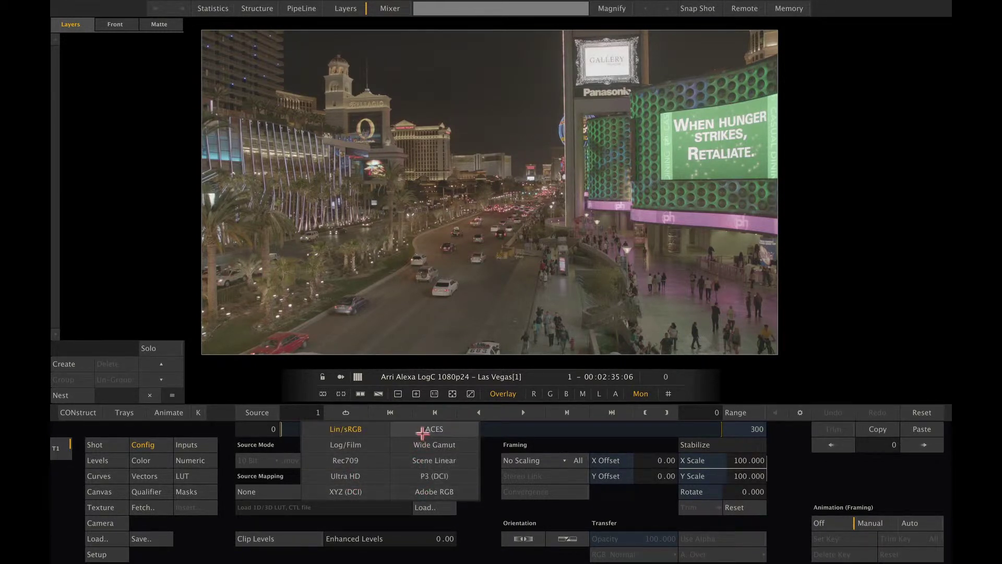
{"action": "left_click", "coordinate": [378, 430]}
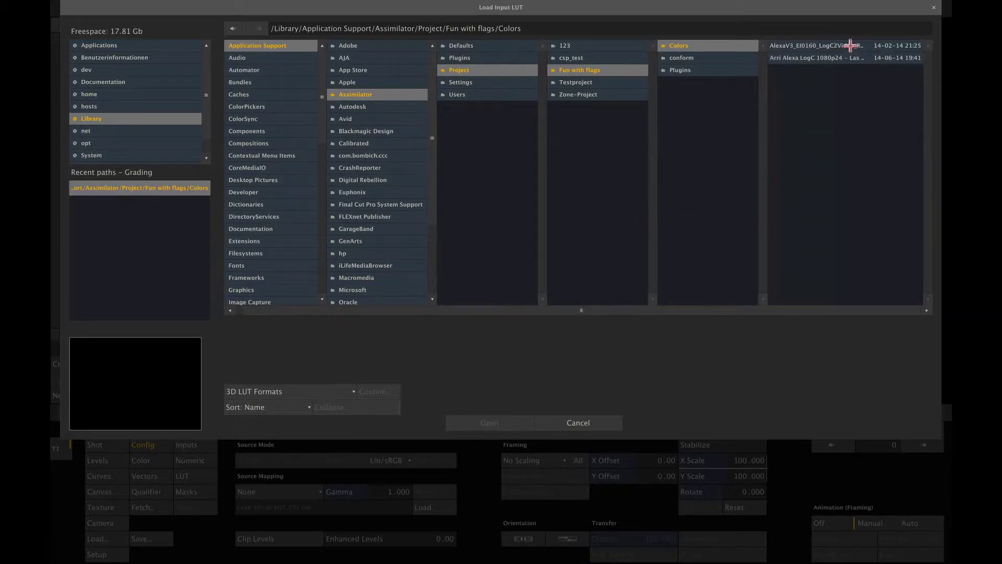
Step: Trial the AlexaV3 LogC-to-Rec709 input LUT with Rec709 source mode, then reset it
{"action": "left_click", "coordinate": [846, 44]}
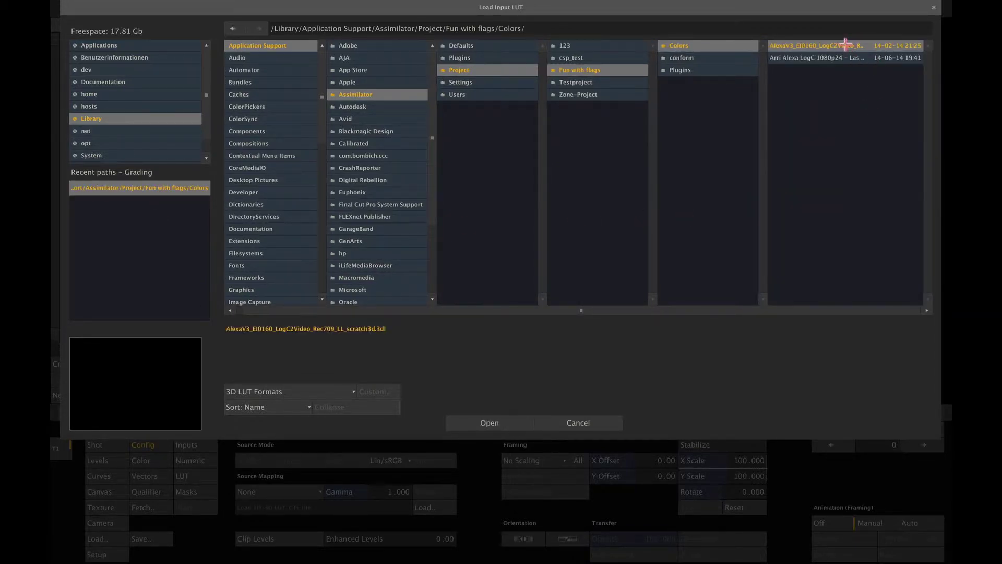
{"action": "left_click", "coordinate": [477, 422]}
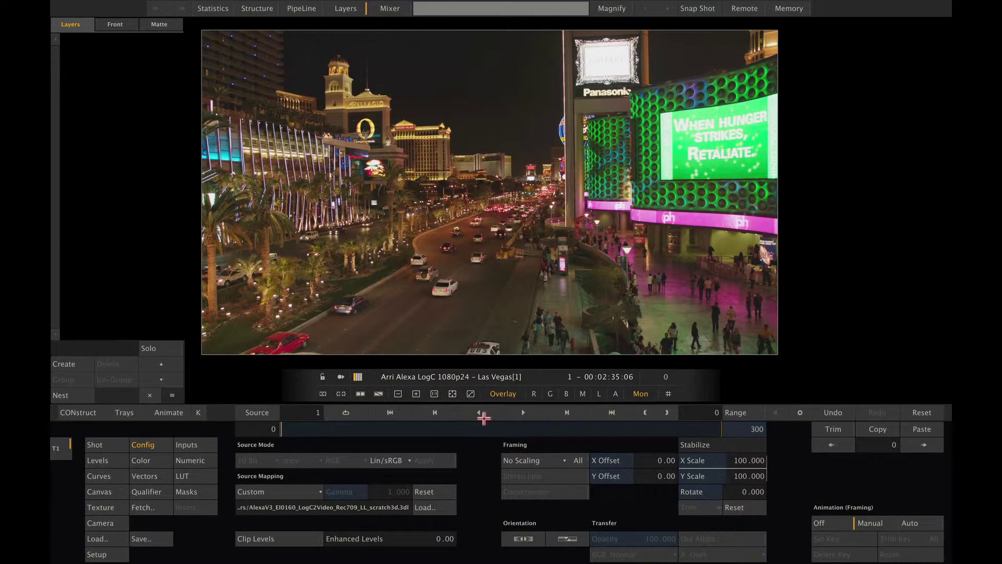
{"action": "left_click", "coordinate": [396, 460]}
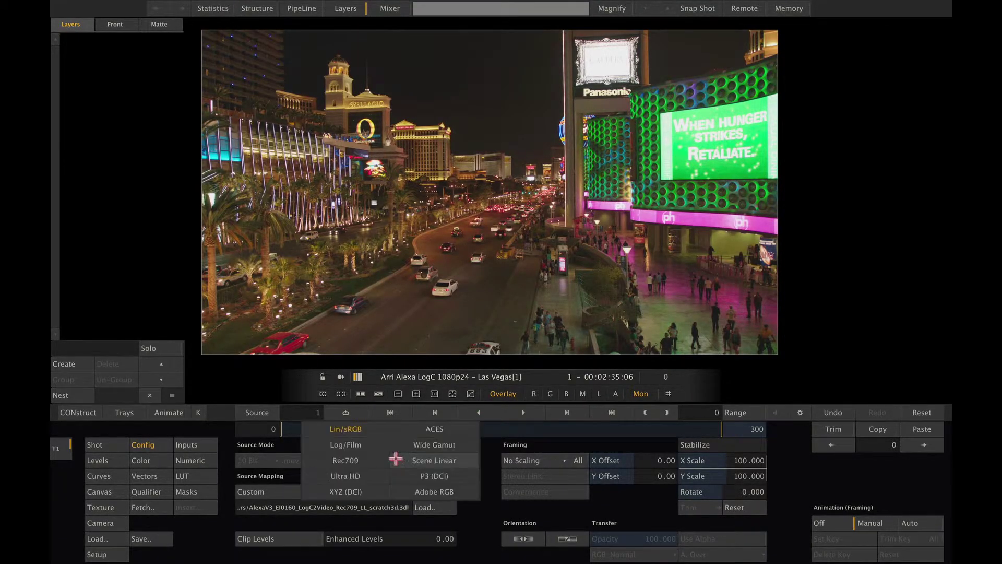
{"action": "left_click", "coordinate": [362, 460]}
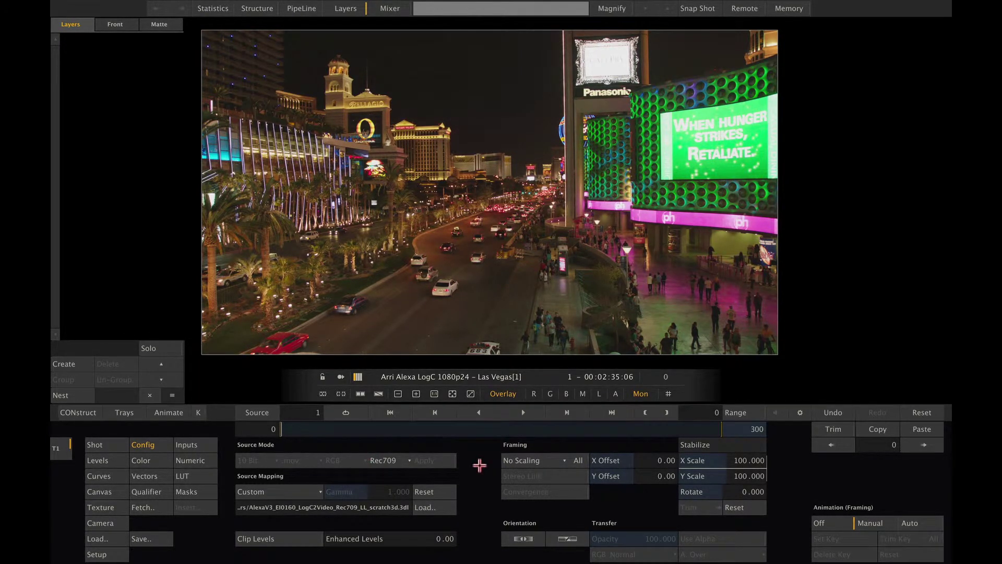
{"action": "left_click_drag", "start_coordinate": [381, 430], "coordinate": [314, 421]}
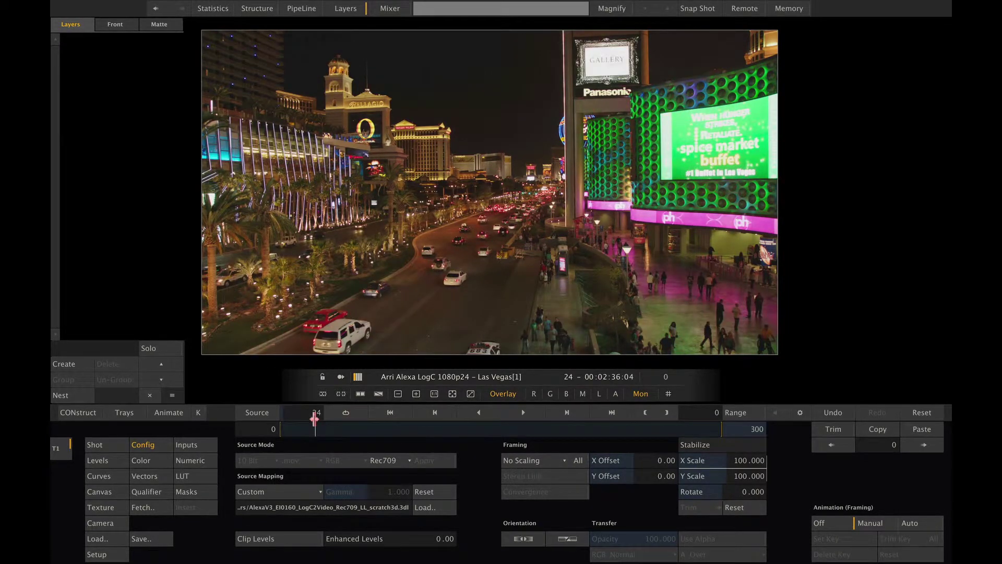
{"action": "left_click", "coordinate": [423, 492]}
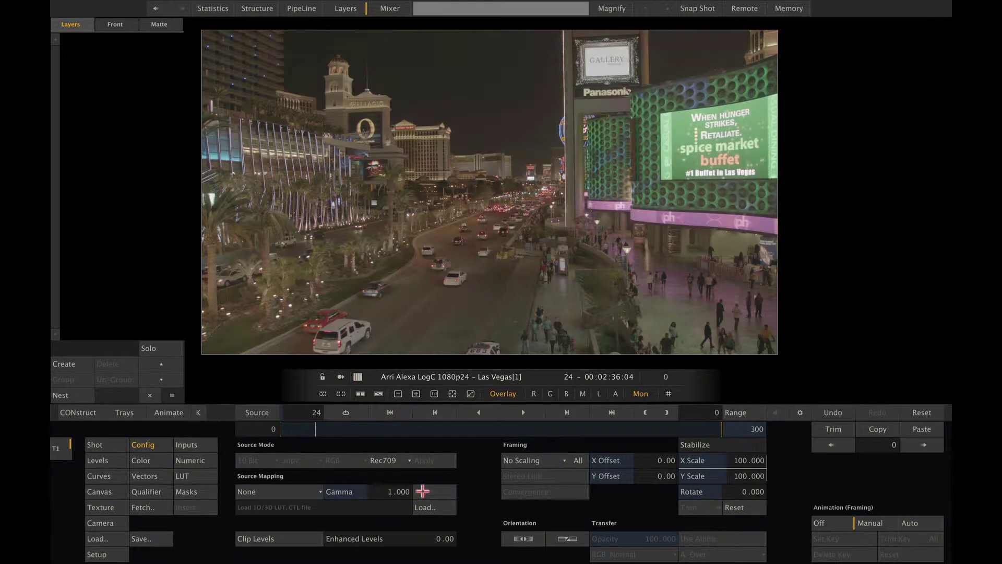
{"action": "right_click", "coordinate": [480, 459]}
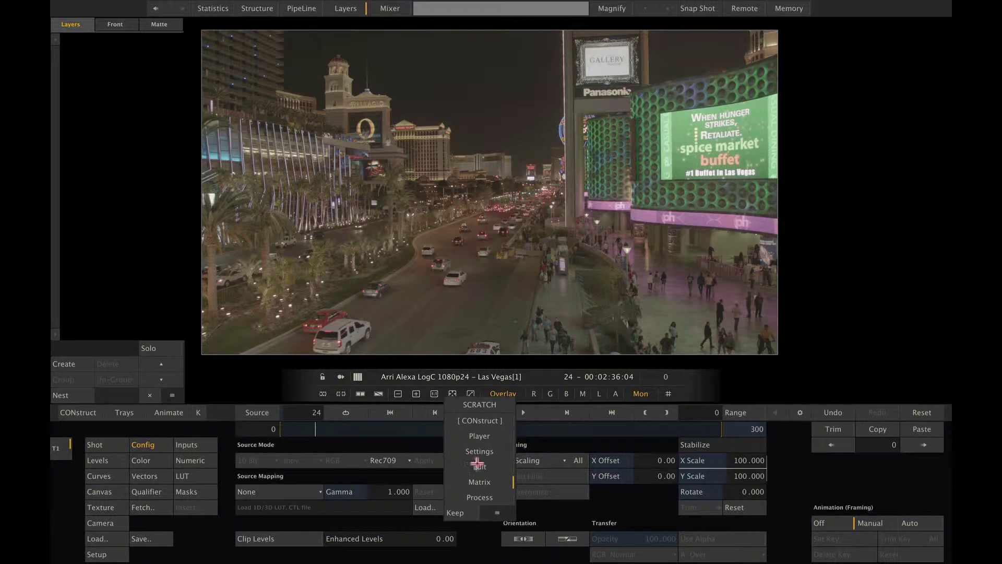
Step: Load the AlexaV3 LogC-to-Rec709 LUT as the monitor LUT and apply it in the working view
{"action": "left_click", "coordinate": [495, 452]}
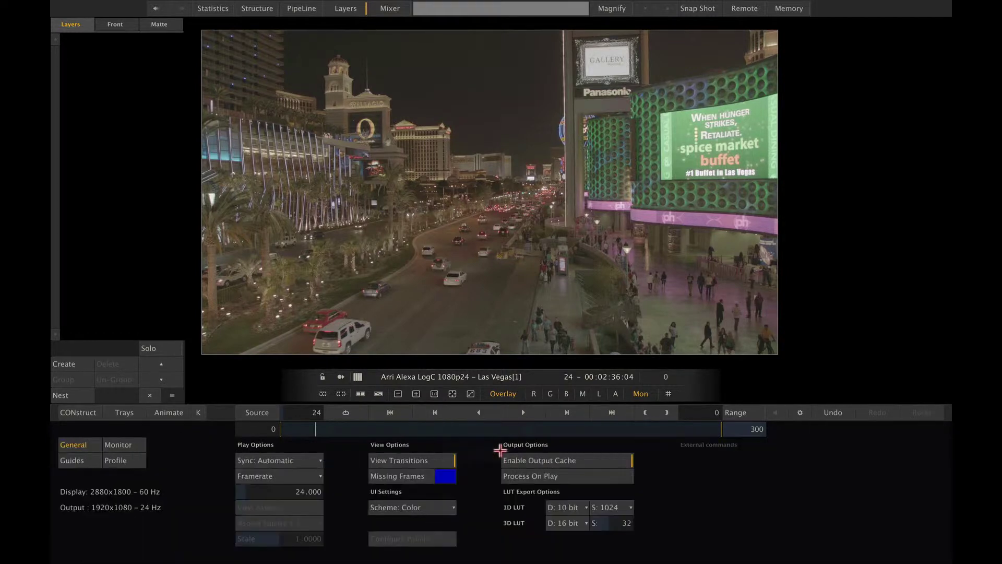
{"action": "left_click", "coordinate": [113, 444]}
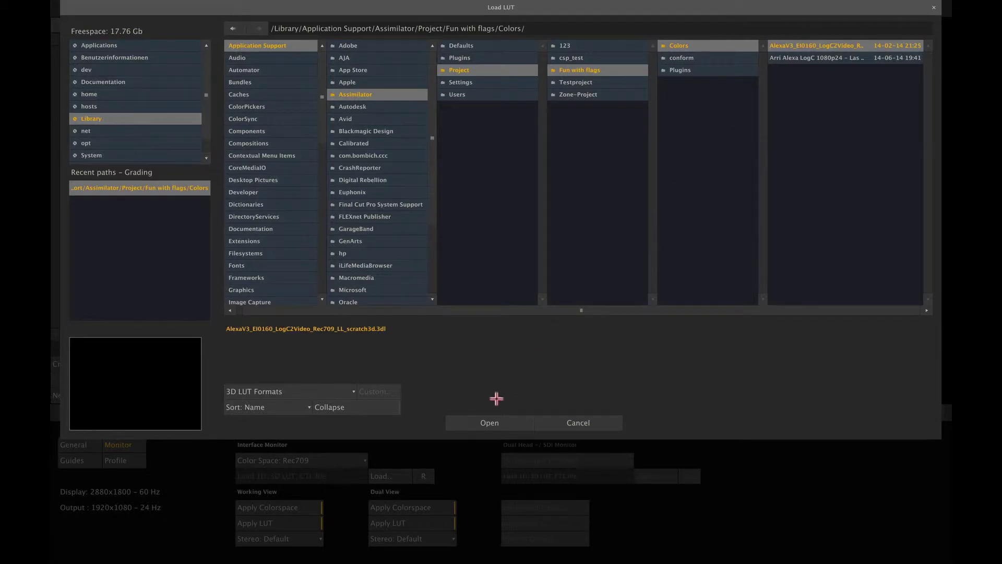
{"action": "left_click", "coordinate": [475, 419]}
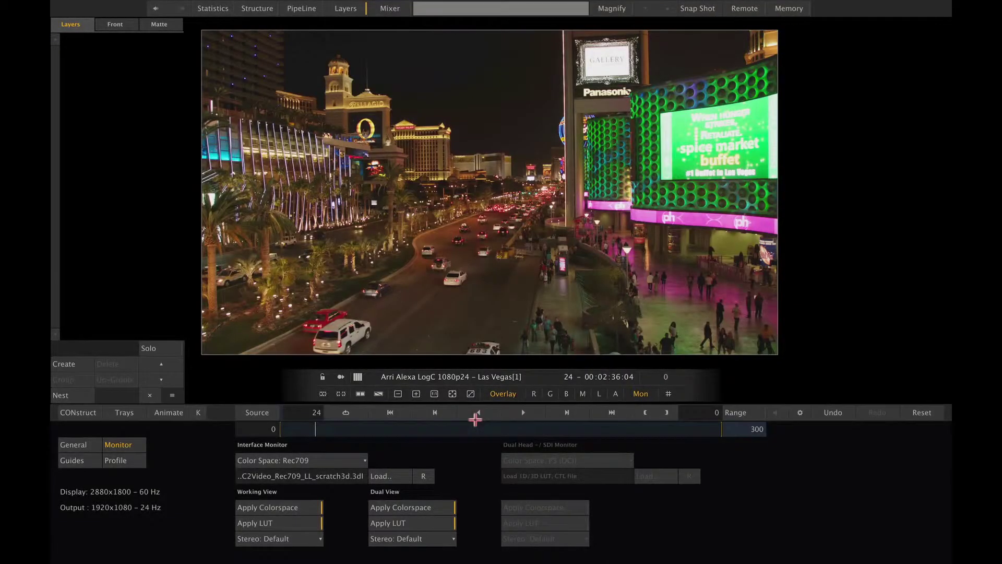
{"action": "left_click", "coordinate": [287, 523]}
{"action": "left_click", "coordinate": [287, 524]}
{"action": "left_click", "coordinate": [287, 524]}
{"action": "left_click", "coordinate": [287, 523]}
{"action": "left_click_drag", "start_coordinate": [316, 429], "coordinate": [276, 429]}
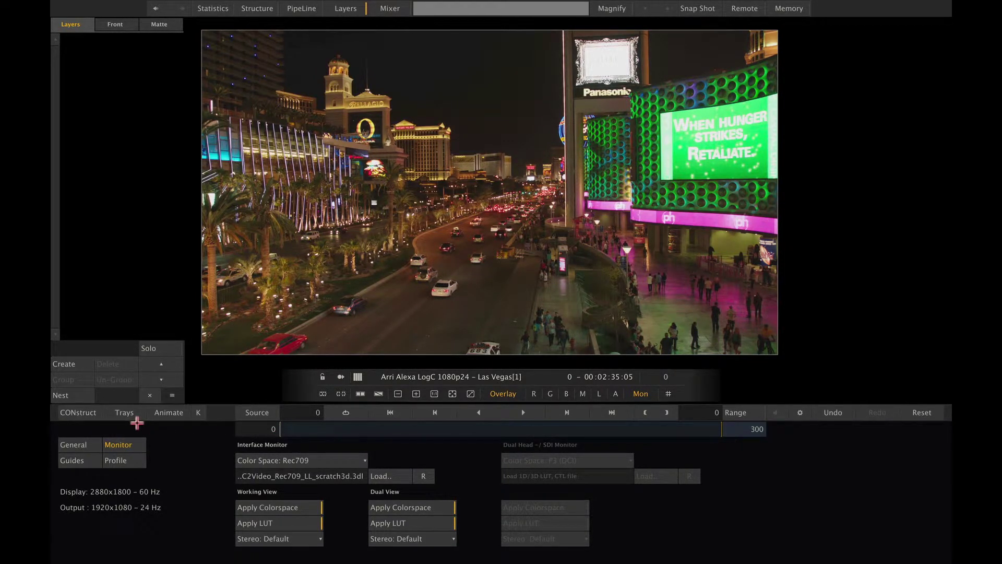
Step: Open the Non-Standard color space output clip from Outputs in the Player's grading panel
{"action": "left_click", "coordinate": [81, 412]}
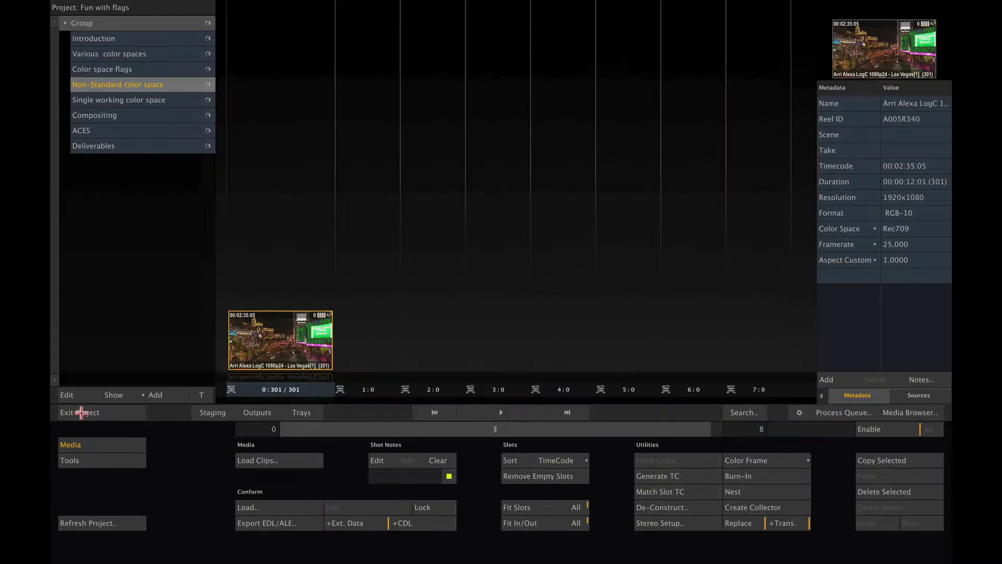
{"action": "left_click", "coordinate": [258, 413]}
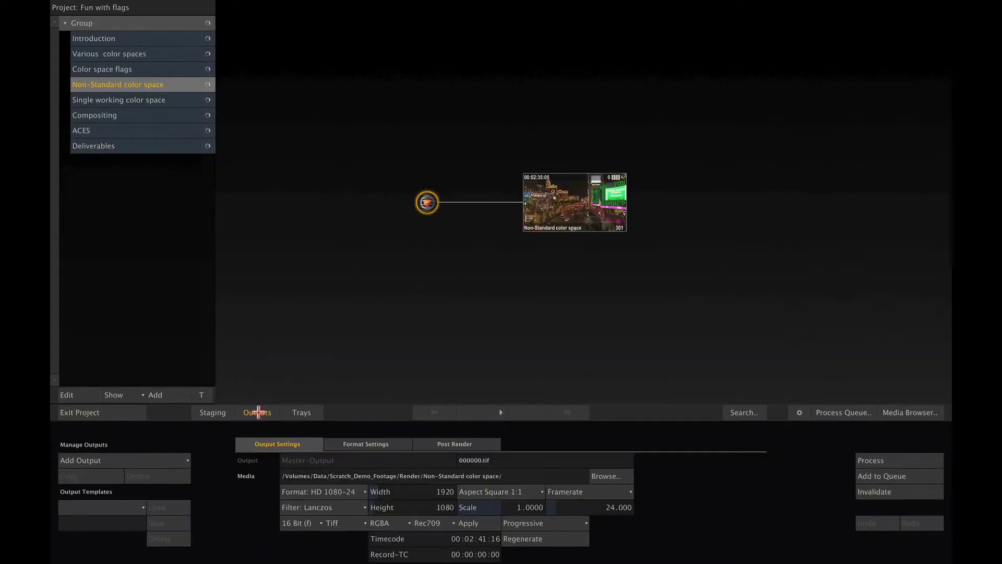
{"action": "left_click", "coordinate": [601, 192]}
{"action": "left_click", "coordinate": [501, 410]}
{"action": "right_click", "coordinate": [473, 439]}
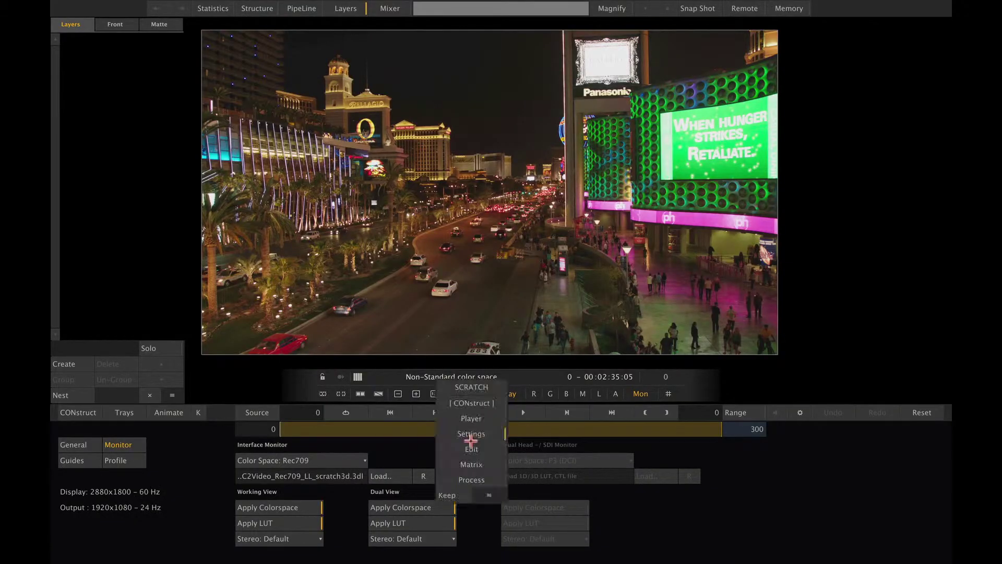
{"action": "left_click", "coordinate": [473, 462]}
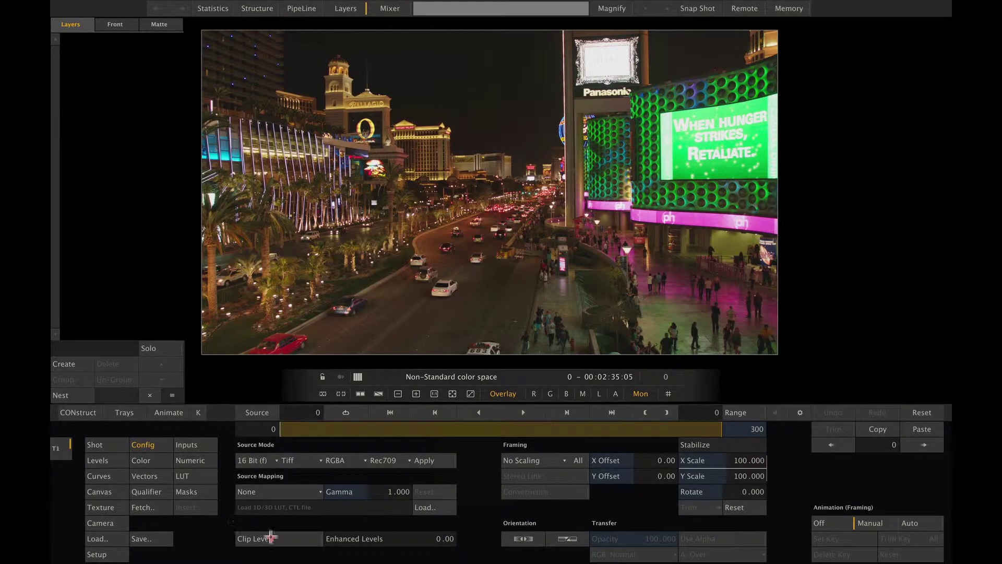
Step: Load AlexaV3_EI0160_LogC2Video_Rec709_LL_scratch3d.3dl from the Colors folder as its input LUT
{"action": "left_click", "coordinate": [437, 508]}
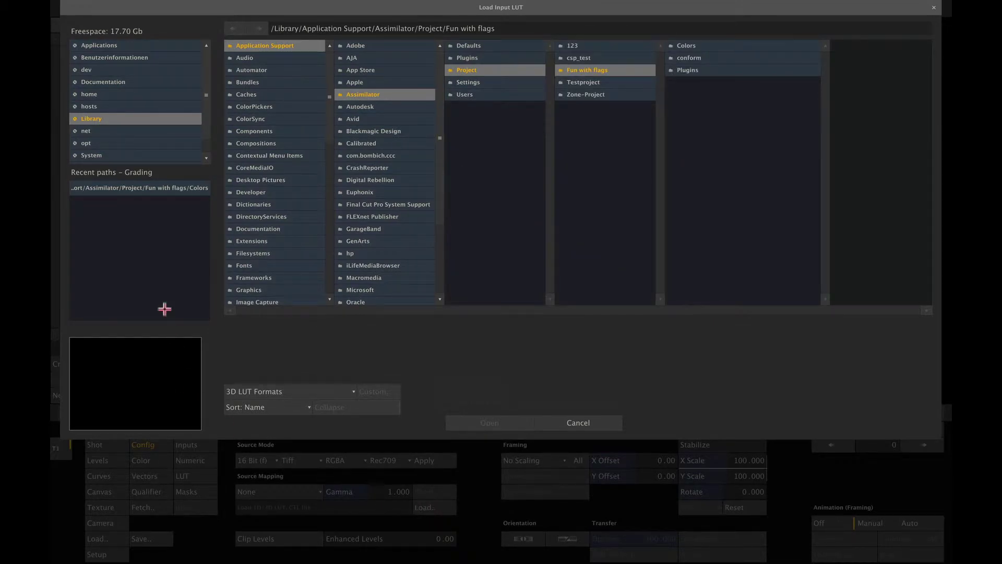
{"action": "left_click", "coordinate": [152, 189]}
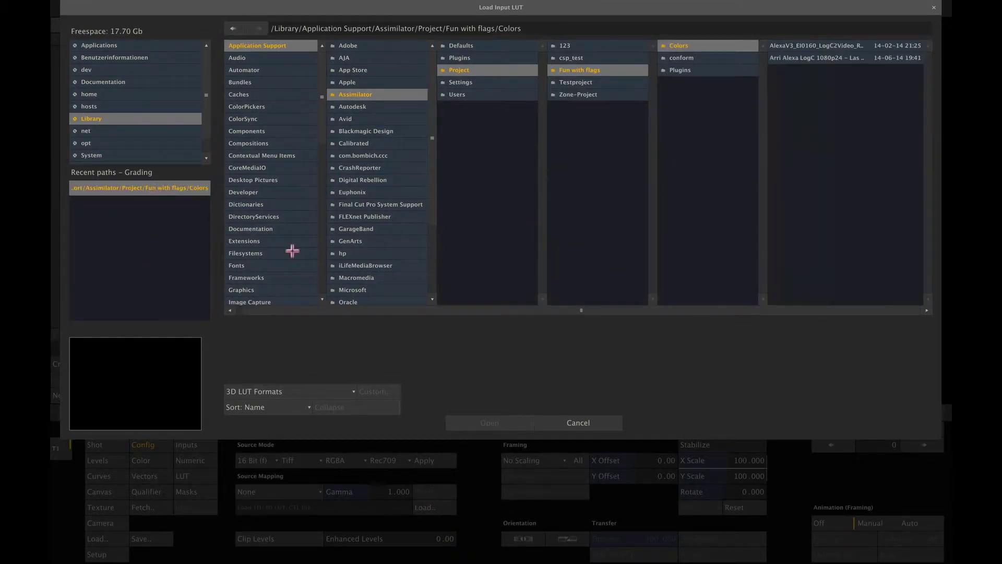
{"action": "left_click", "coordinate": [815, 46]}
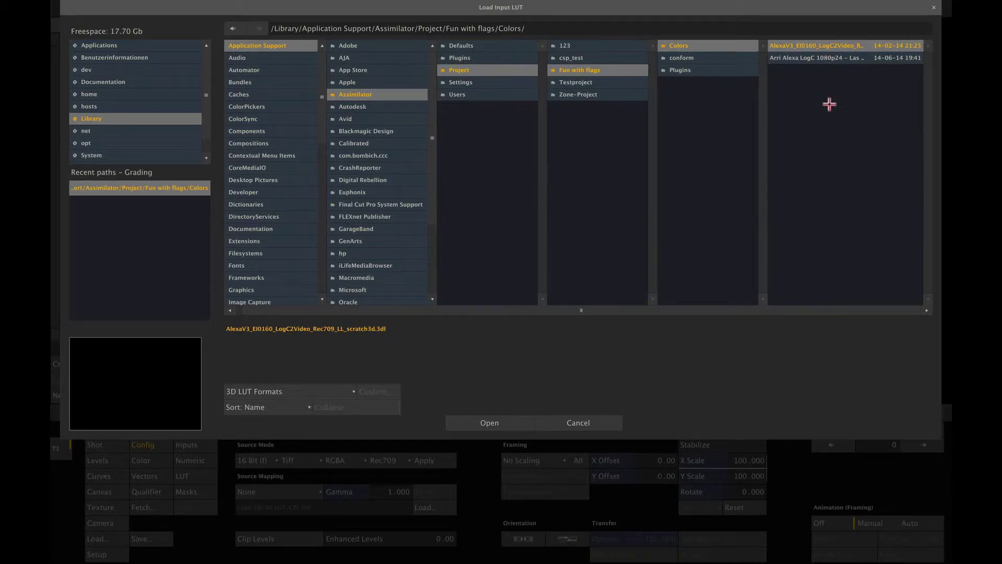
{"action": "left_click", "coordinate": [480, 422]}
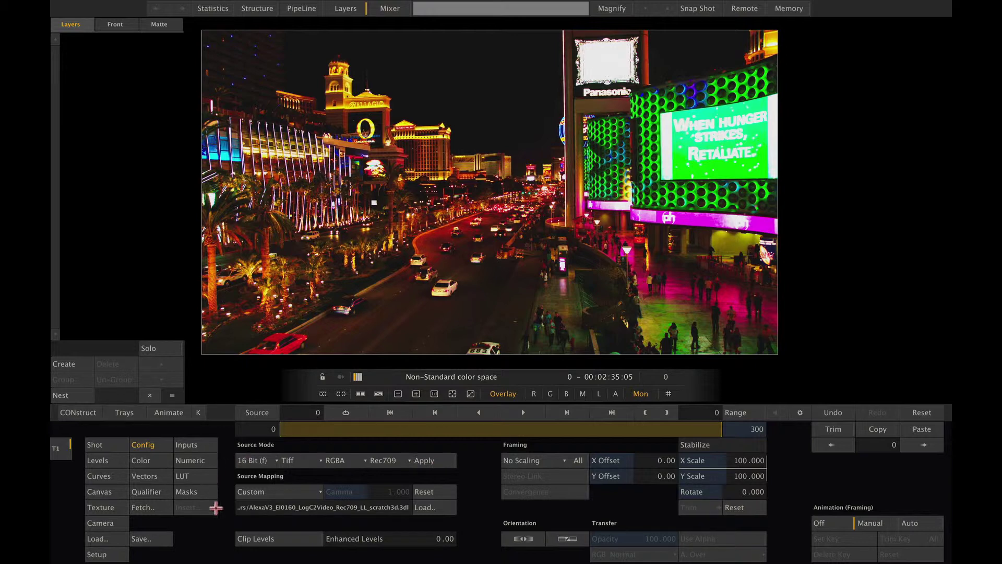
Step: Bring up the shot's Matrix source and framing settings
{"action": "right_click", "coordinate": [475, 463]}
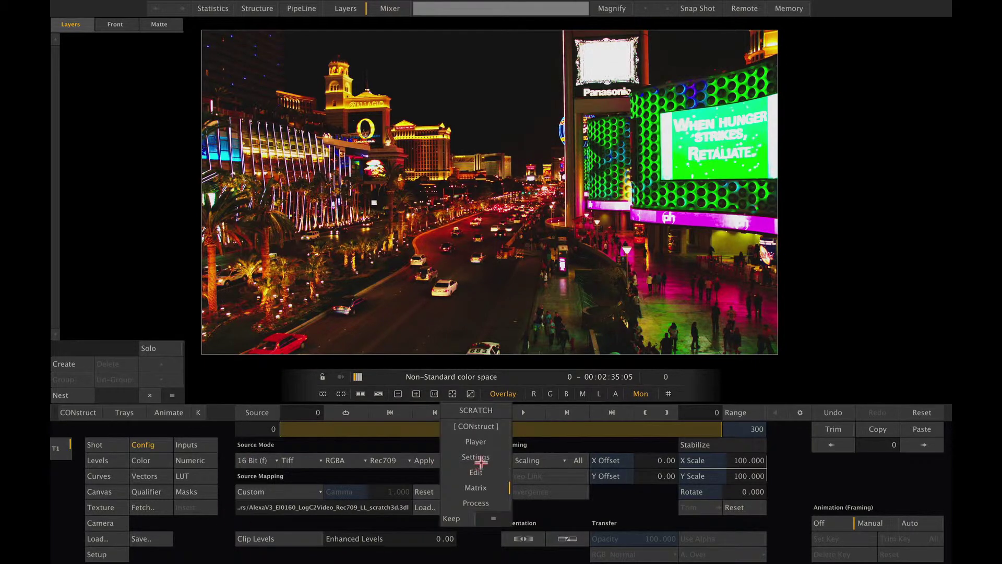
{"action": "left_click", "coordinate": [483, 457]}
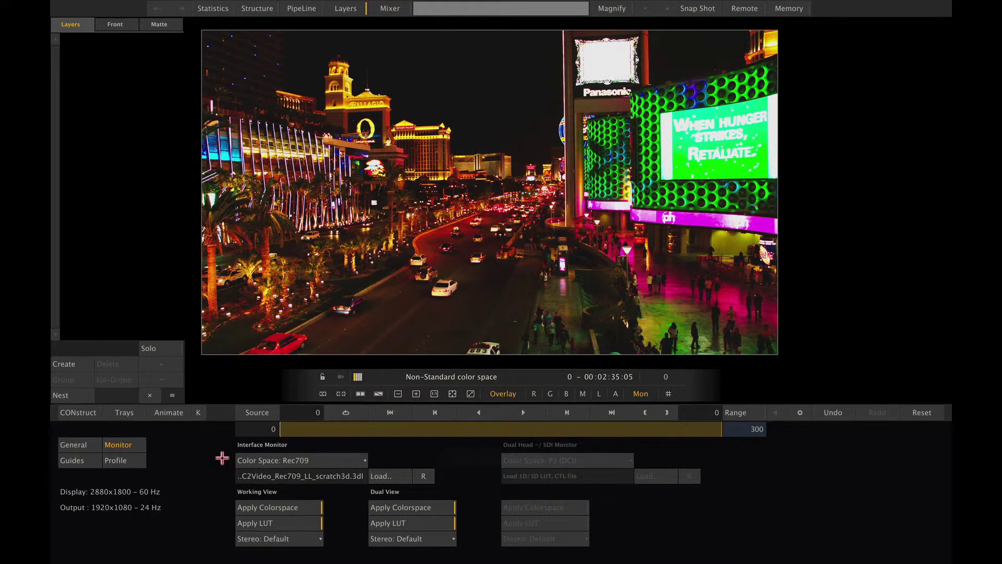
{"action": "right_click", "coordinate": [436, 473]}
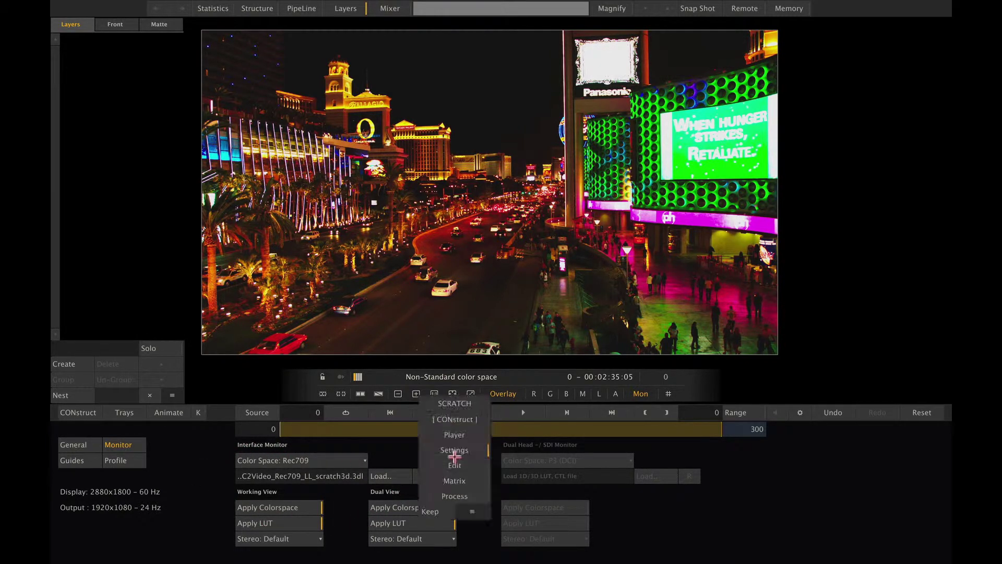
{"action": "left_click", "coordinate": [460, 481]}
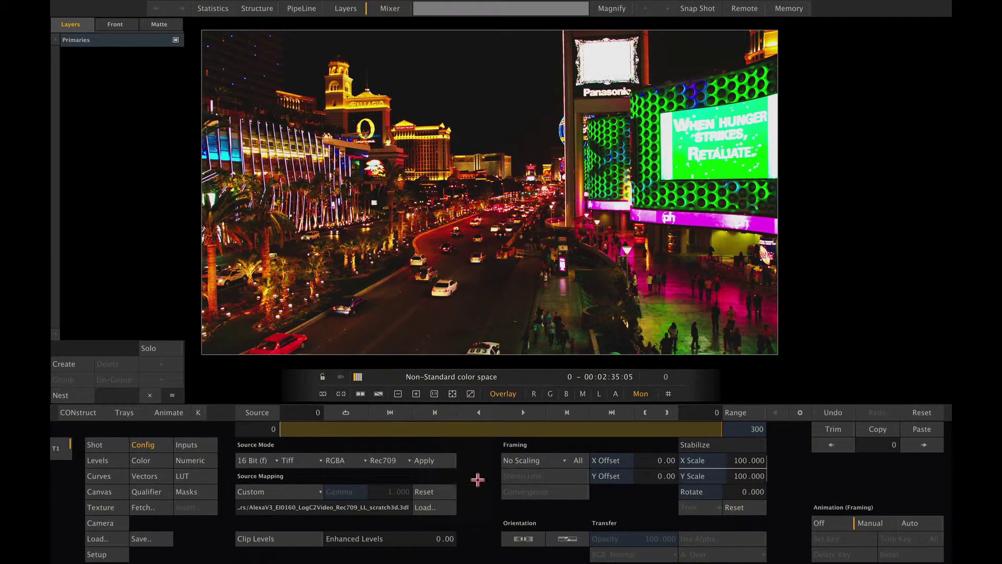
Step: Compare the image with the Mon monitor transform on and off, leaving it off
{"action": "left_click", "coordinate": [645, 394]}
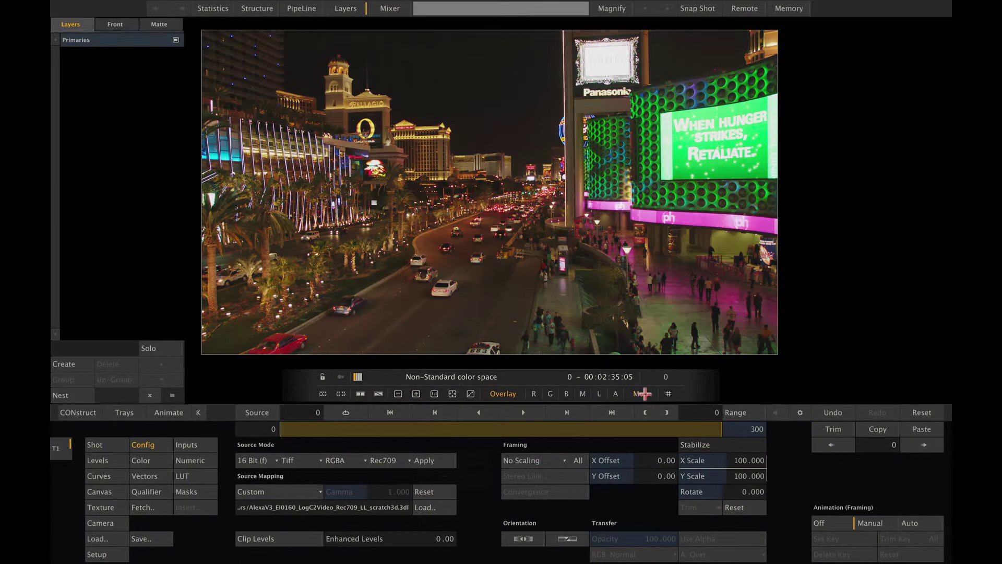
{"action": "left_click", "coordinate": [643, 394]}
{"action": "left_click", "coordinate": [643, 393]}
{"action": "left_click", "coordinate": [644, 394]}
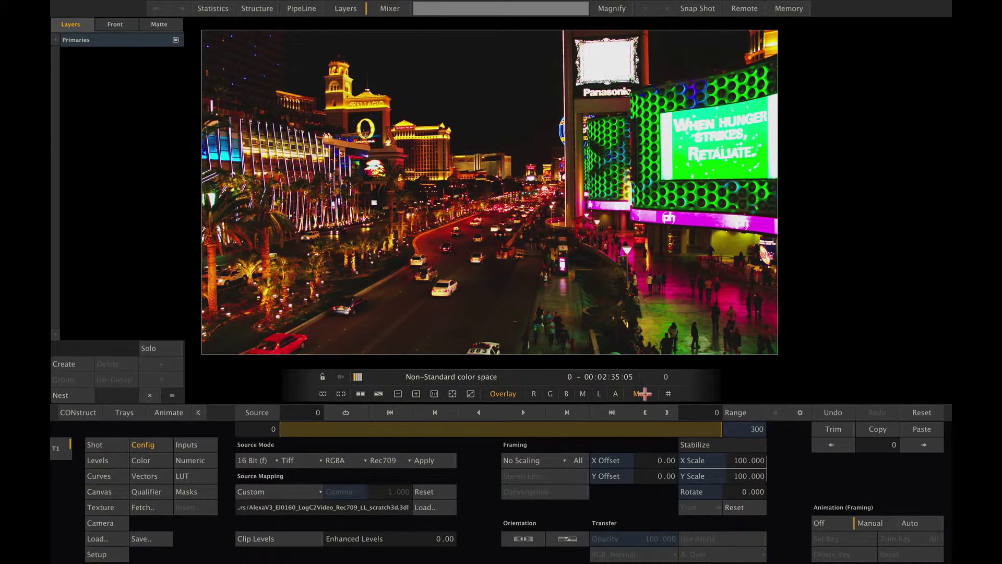
{"action": "left_click", "coordinate": [643, 394]}
{"action": "left_click", "coordinate": [643, 394]}
{"action": "left_click", "coordinate": [643, 393]}
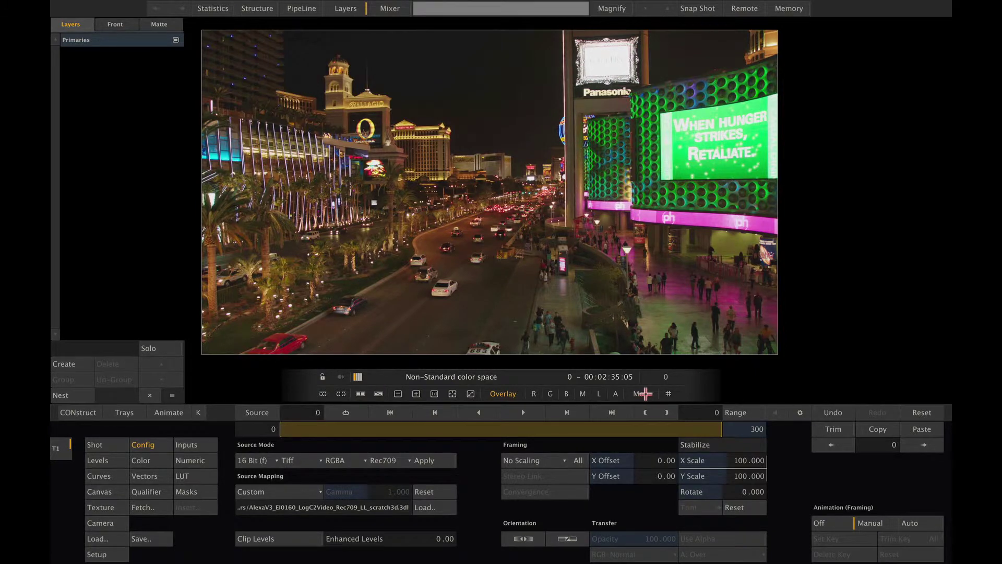
Step: Browse the recent folder for an input LUT, then cancel without loading one
{"action": "left_click", "coordinate": [436, 506]}
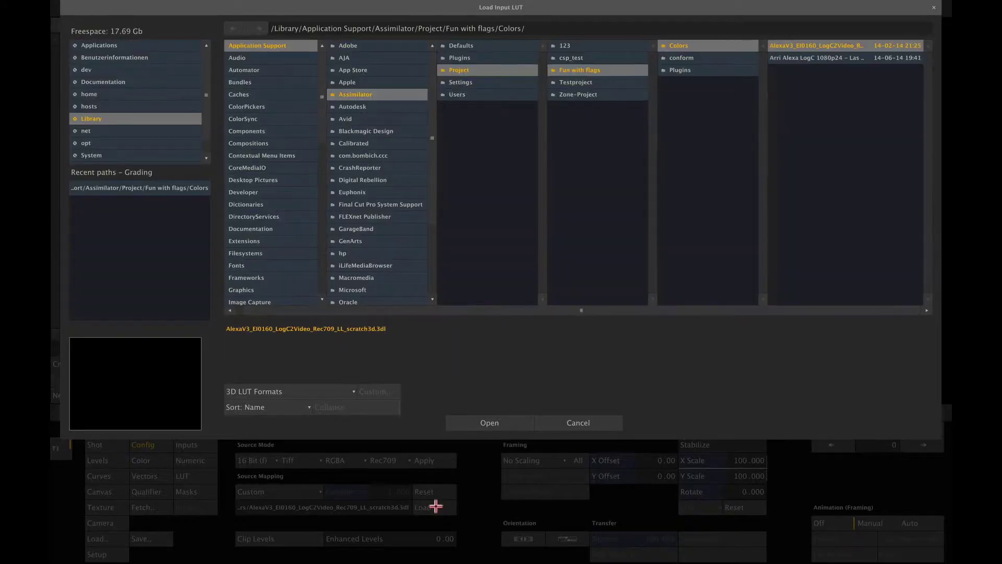
{"action": "left_click", "coordinate": [120, 189]}
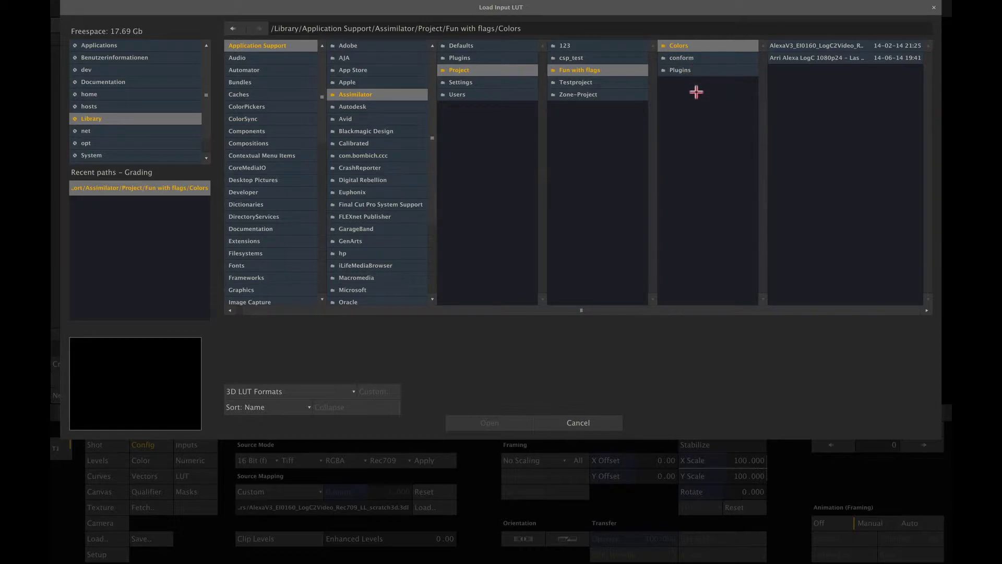
{"action": "left_click", "coordinate": [586, 420]}
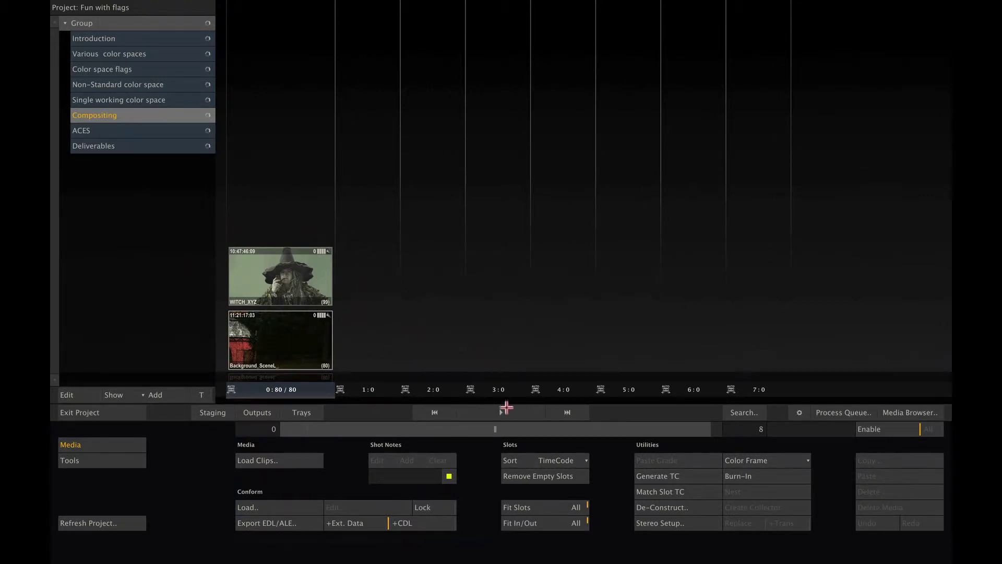
Step: Load the Compositing group into the Player and set Background_SceneL_'s source mode to Scene Linear
{"action": "left_click", "coordinate": [506, 413]}
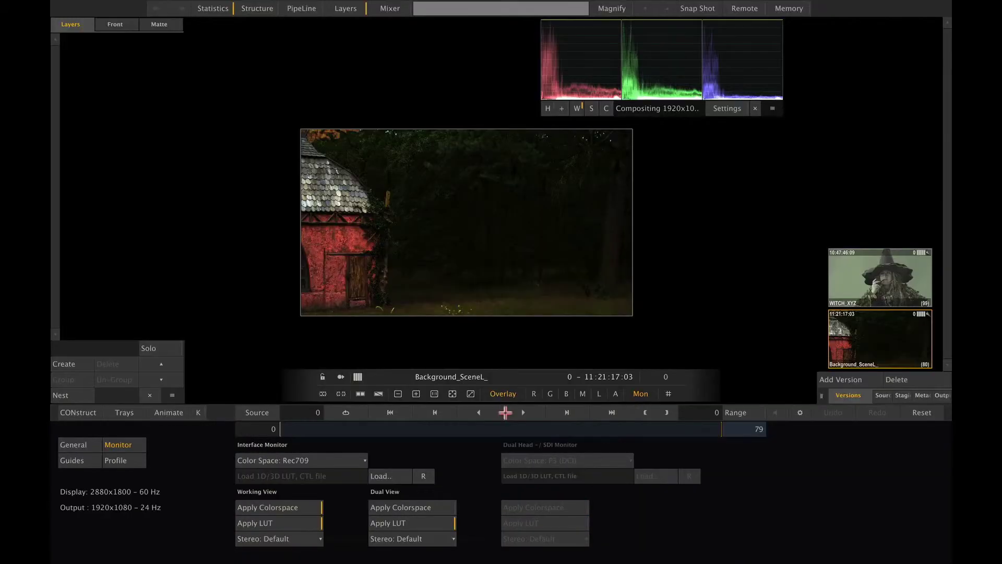
{"action": "left_click", "coordinate": [431, 463]}
{"action": "left_click", "coordinate": [436, 486]}
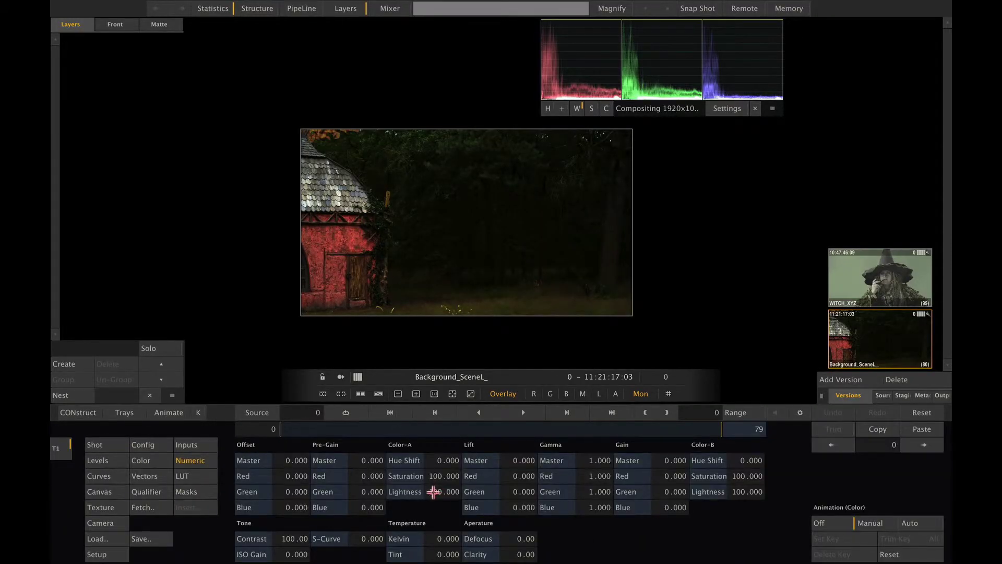
{"action": "left_click", "coordinate": [146, 442]}
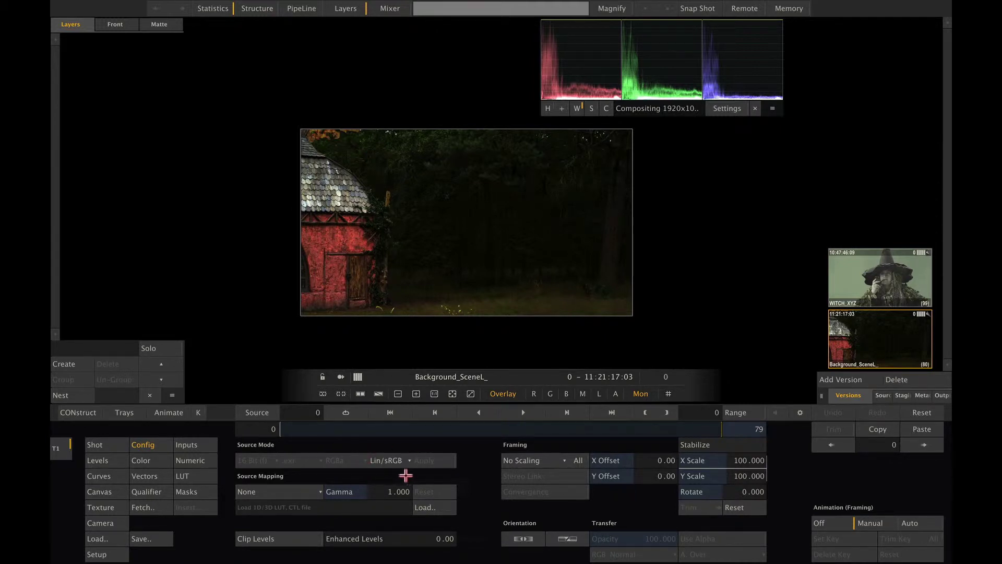
{"action": "left_click", "coordinate": [923, 395]}
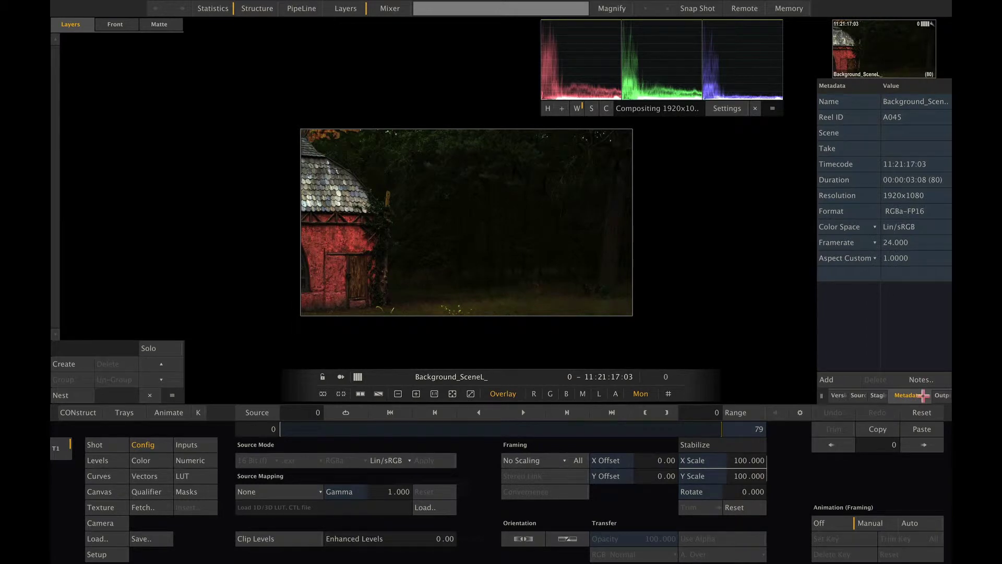
{"action": "left_click", "coordinate": [838, 395]}
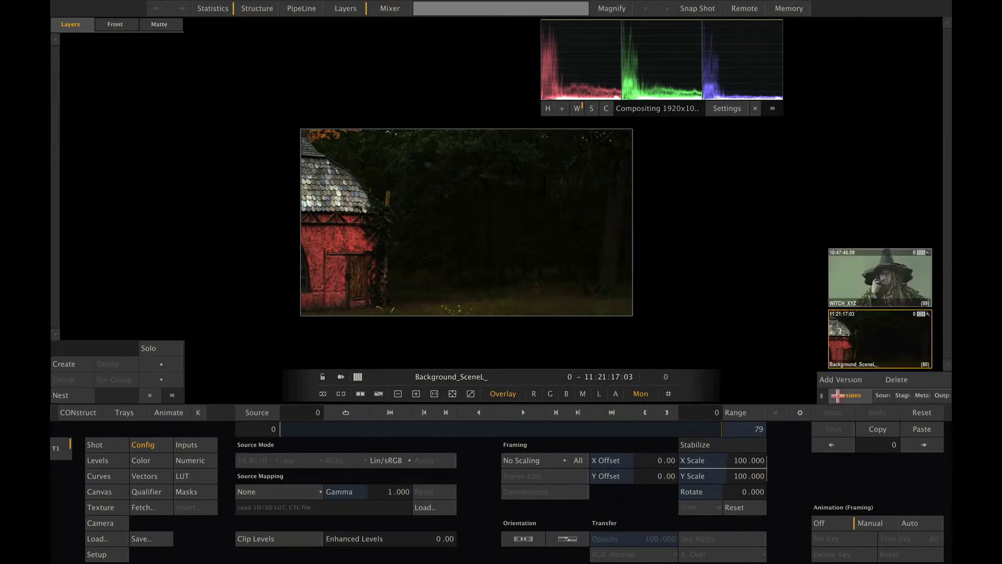
{"action": "left_click", "coordinate": [382, 461]}
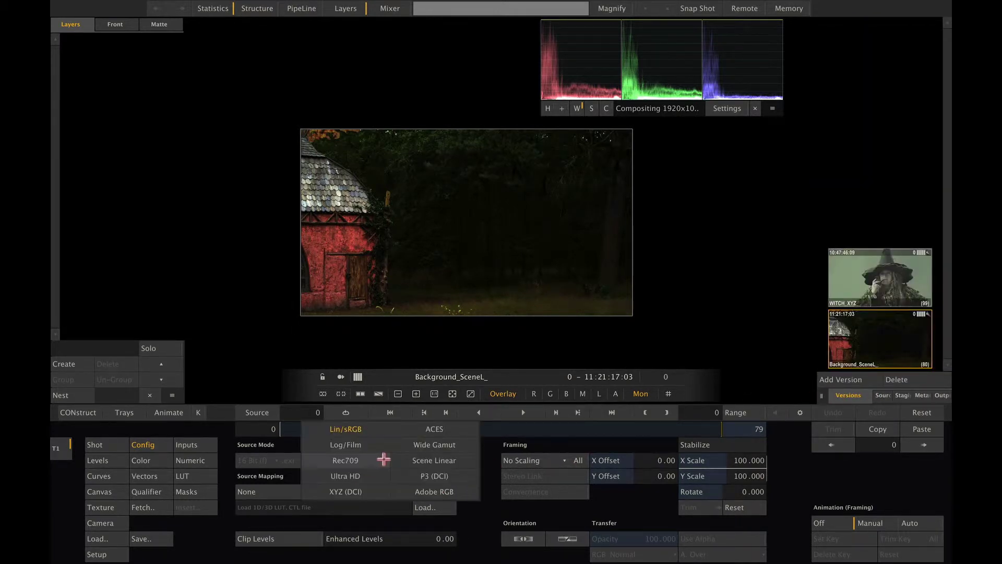
{"action": "left_click", "coordinate": [457, 461]}
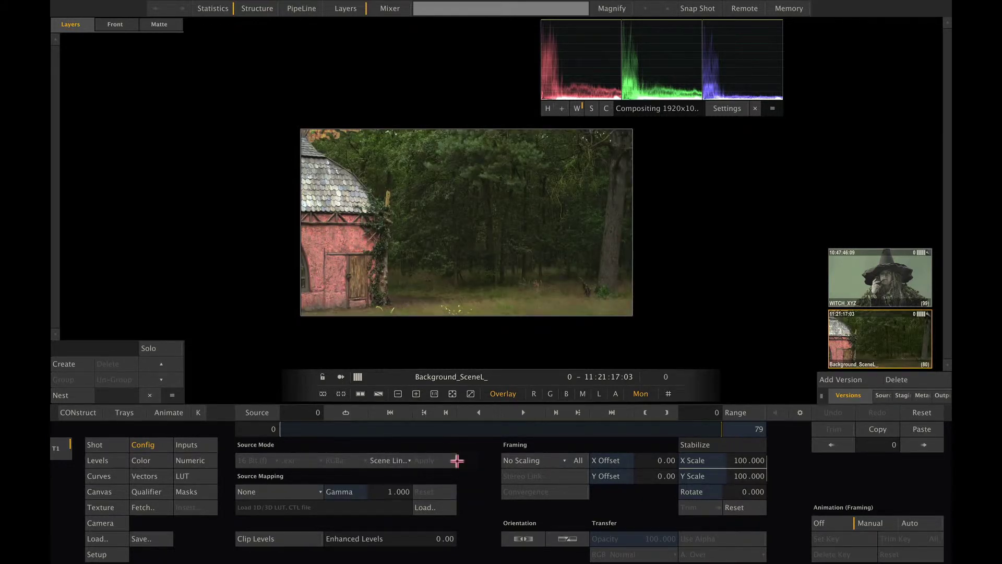
Step: Set the WITCH_XYZ clip's source mode to XYZ (DCI) and compare it with the background clip
{"action": "left_click", "coordinate": [881, 273]}
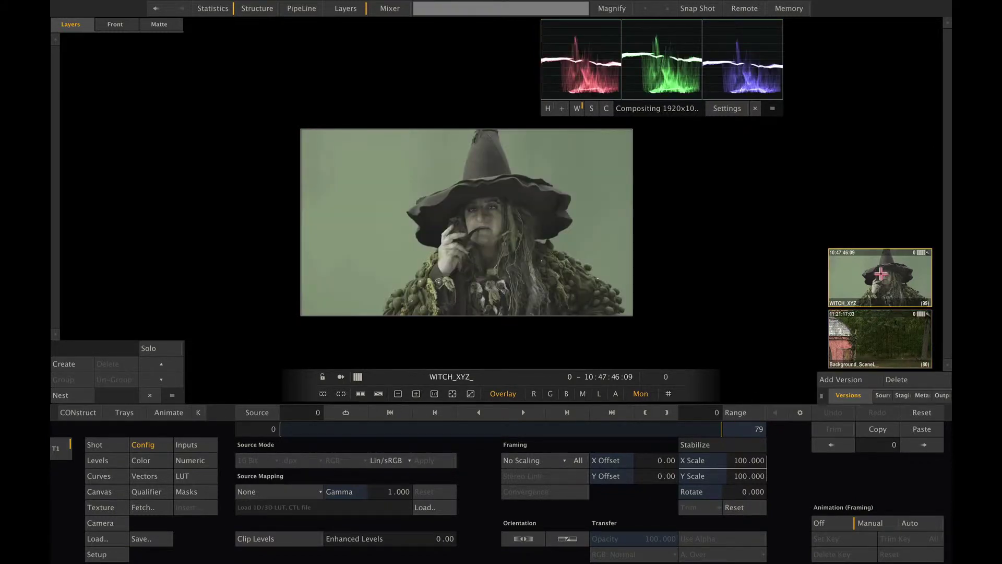
{"action": "left_click", "coordinate": [387, 459]}
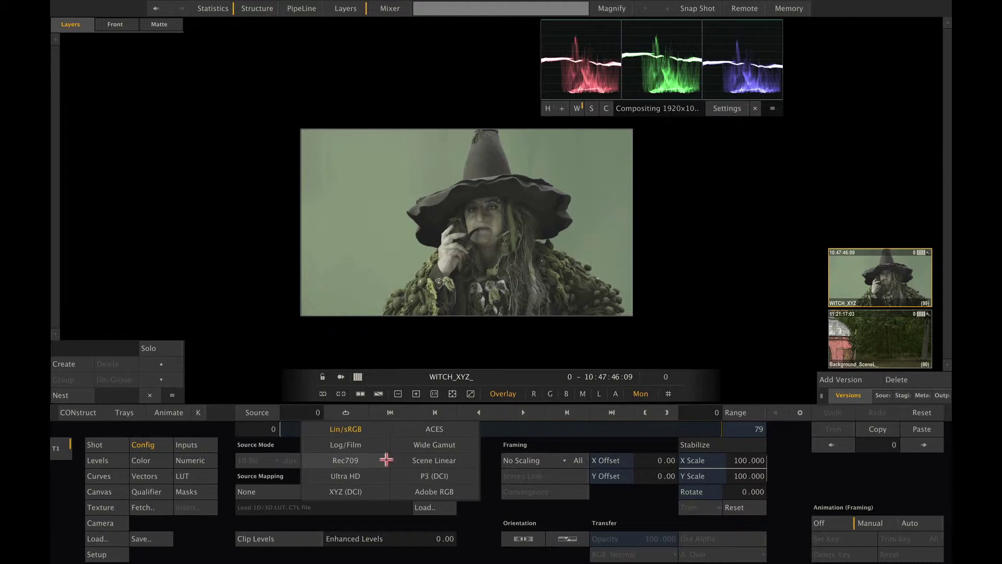
{"action": "left_click", "coordinate": [350, 491]}
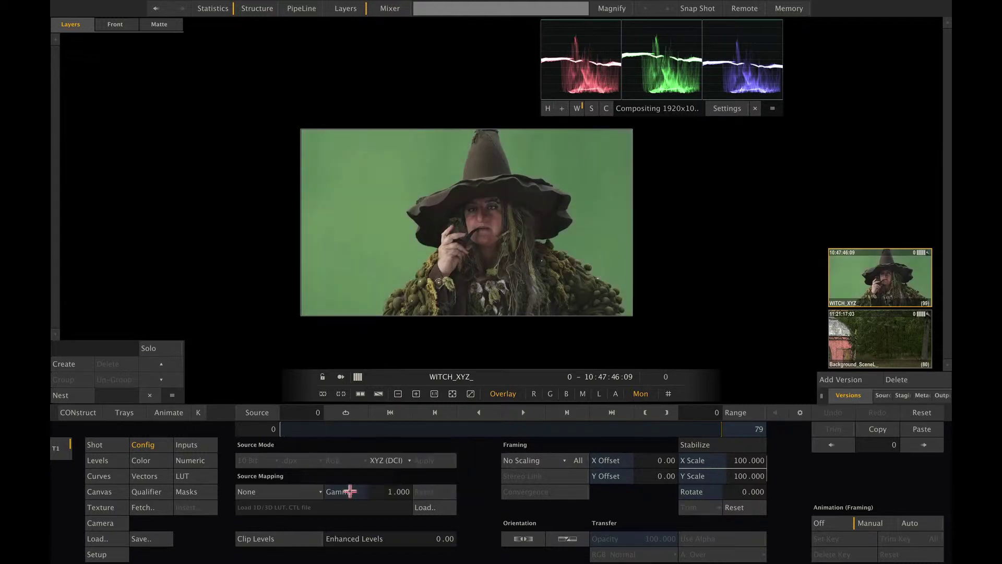
{"action": "left_click", "coordinate": [897, 342]}
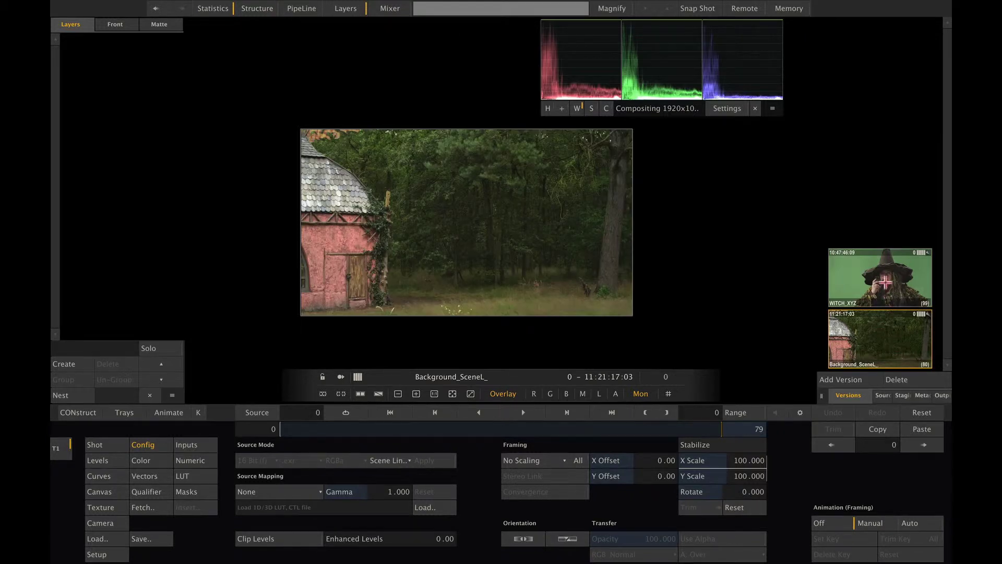
{"action": "left_click", "coordinate": [885, 282]}
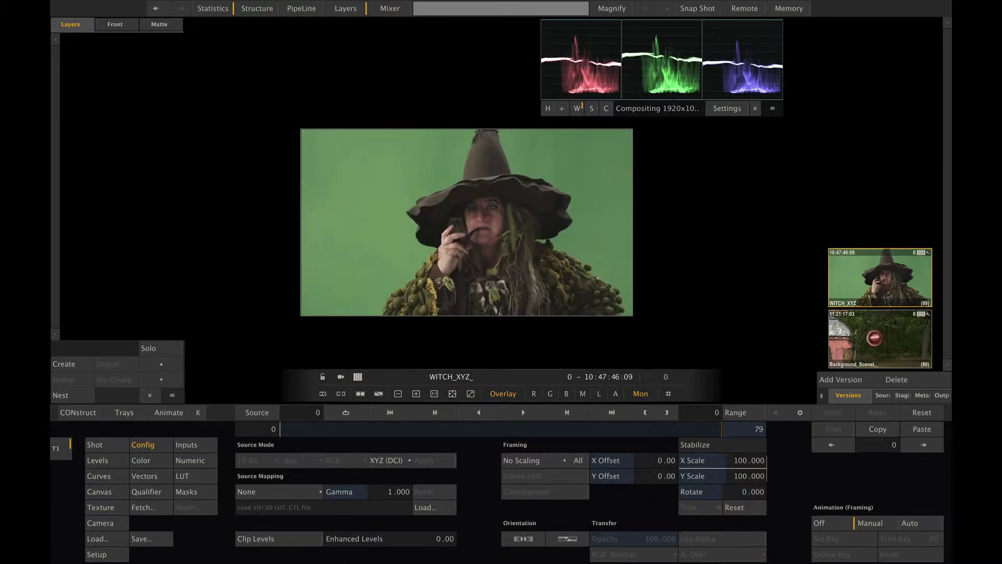
{"action": "left_click", "coordinate": [874, 338]}
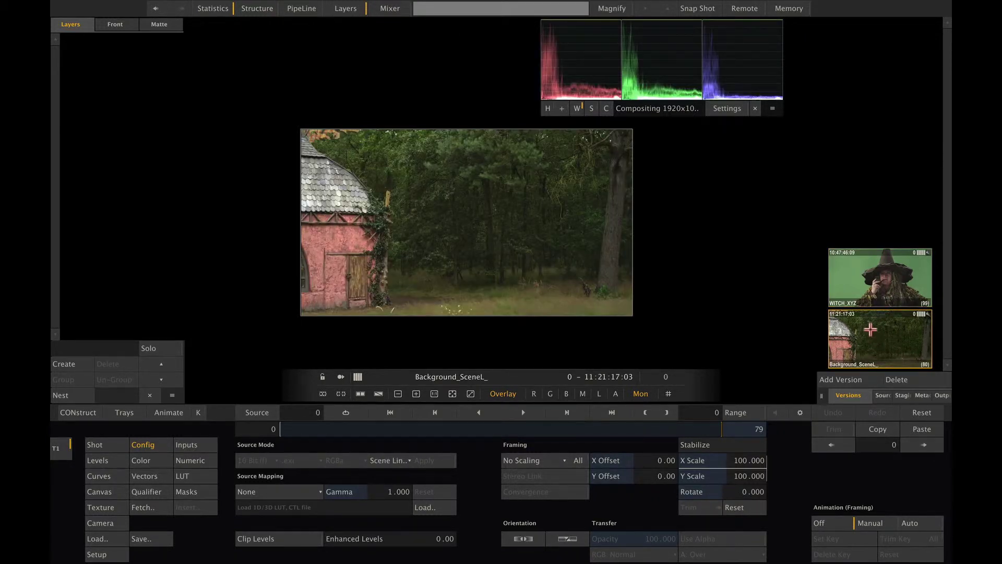
Step: Layer the WITCH_XYZ clip over the background shot and set it to XYZ (DCI)
{"action": "left_click_drag", "start_coordinate": [885, 279], "coordinate": [471, 200]}
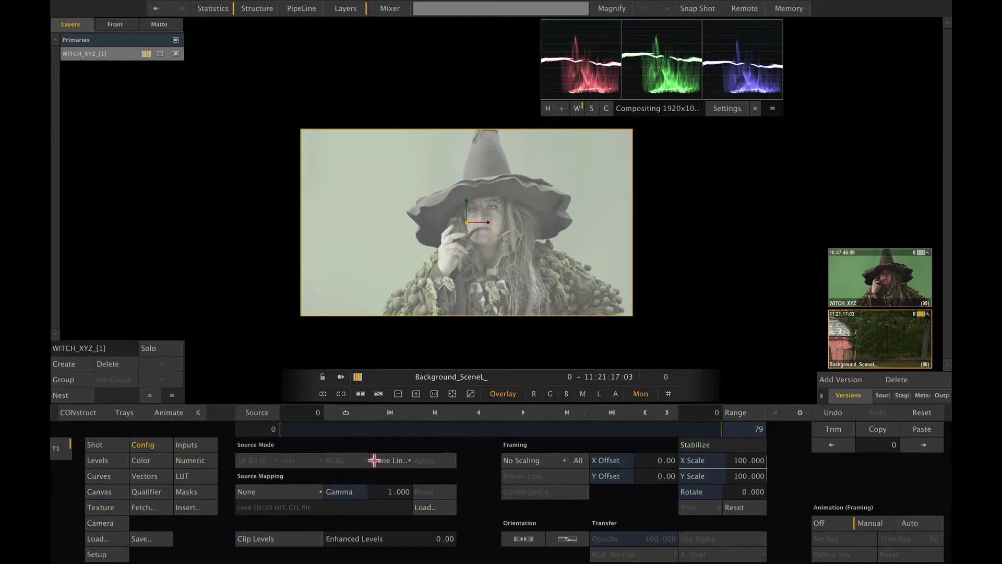
{"action": "left_click", "coordinate": [393, 459]}
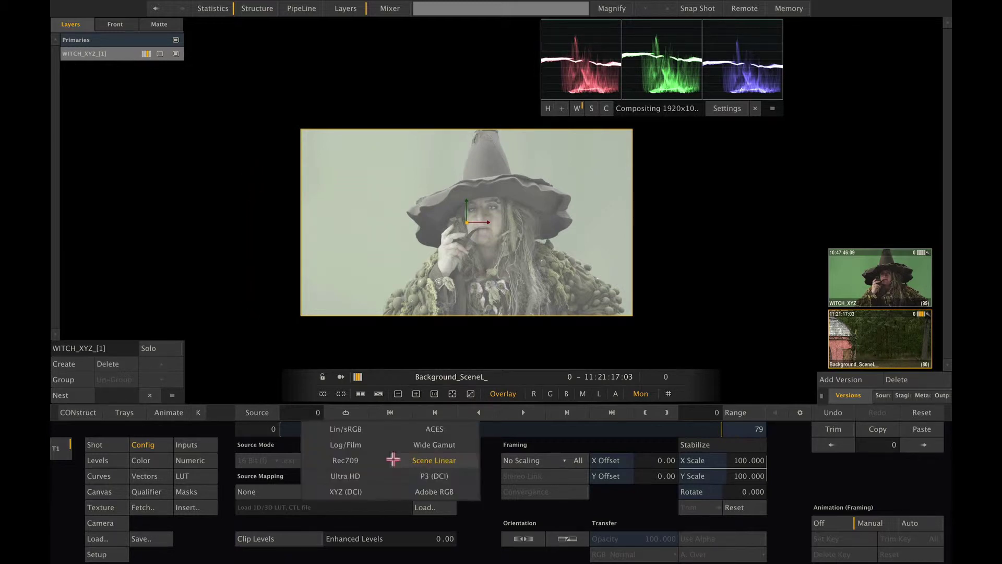
{"action": "left_click", "coordinate": [488, 460]}
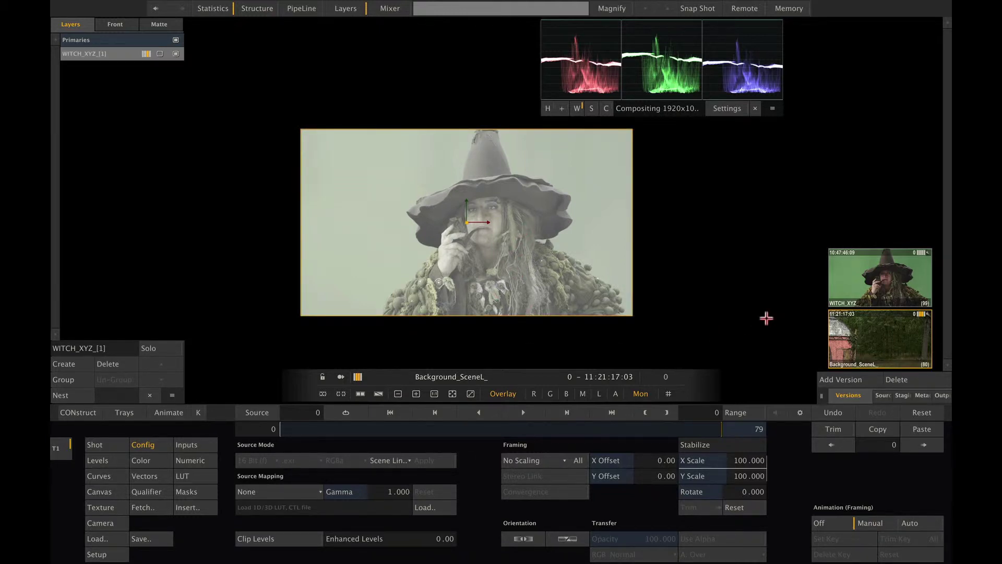
{"action": "left_click", "coordinate": [388, 459]}
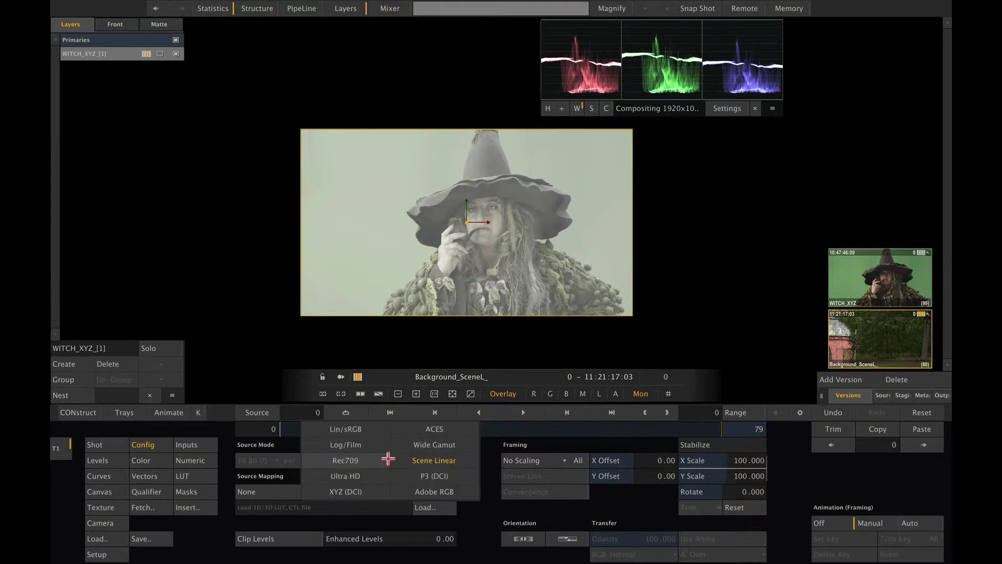
{"action": "left_click", "coordinate": [356, 492]}
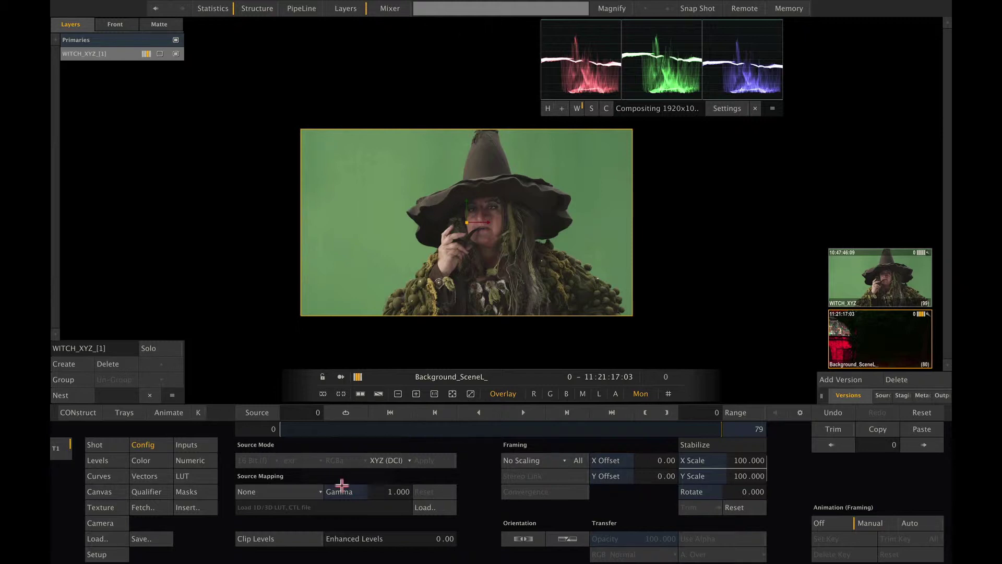
Step: Hide the witch layer and set the background clip's source mode to Scene Linear
{"action": "left_click", "coordinate": [175, 53]}
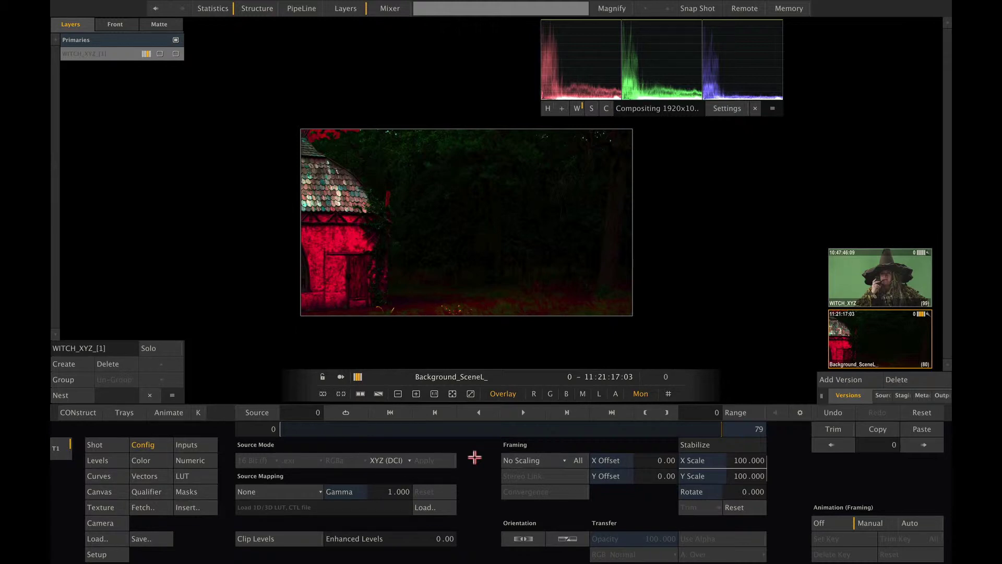
{"action": "left_click", "coordinate": [395, 460]}
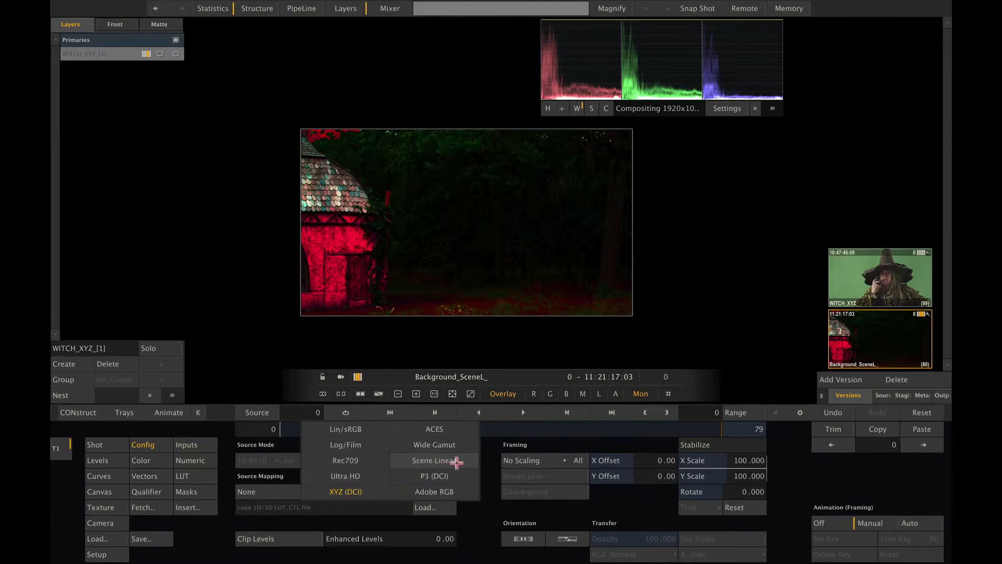
{"action": "left_click", "coordinate": [461, 460]}
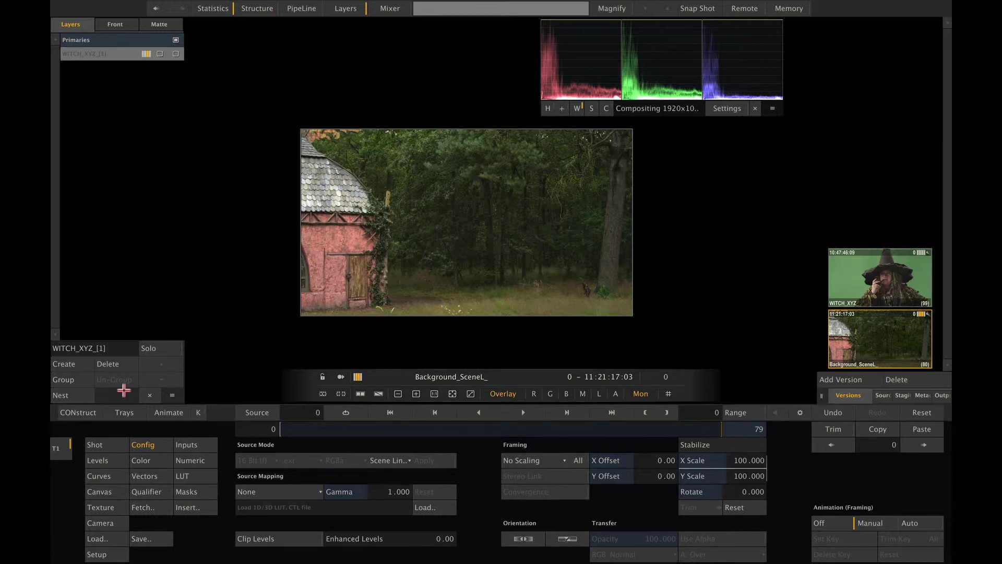
Step: Delete the witch layer from the shot and nest the witch clip as WITCH_XYZ_-N
{"action": "left_click", "coordinate": [106, 364]}
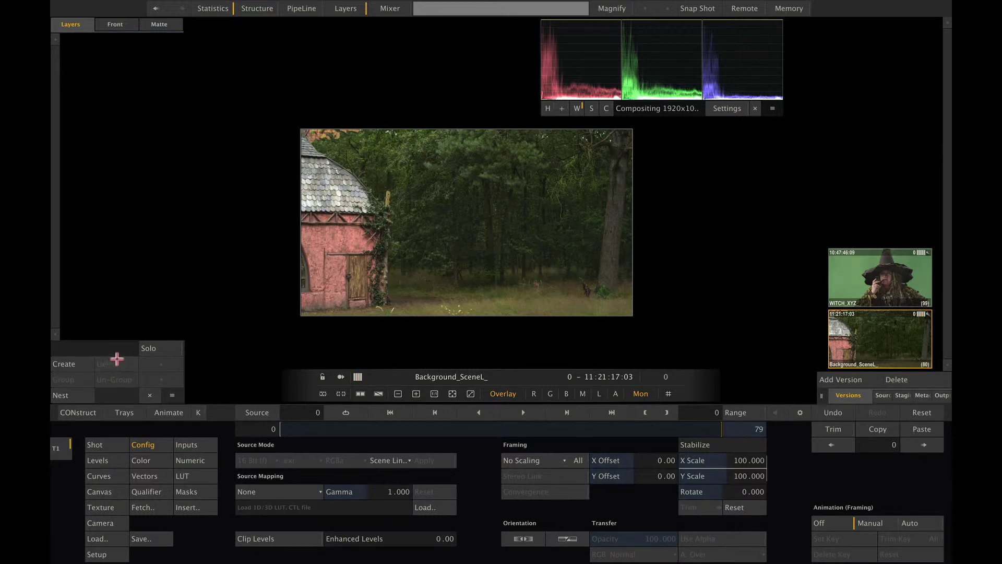
{"action": "left_click", "coordinate": [882, 274]}
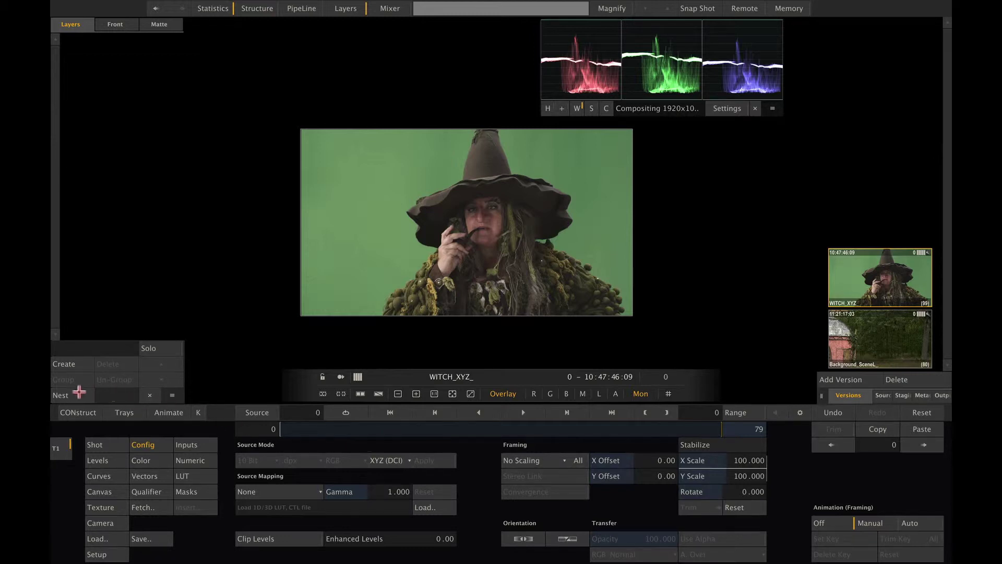
{"action": "left_click", "coordinate": [59, 396]}
{"action": "left_click", "coordinate": [62, 395]}
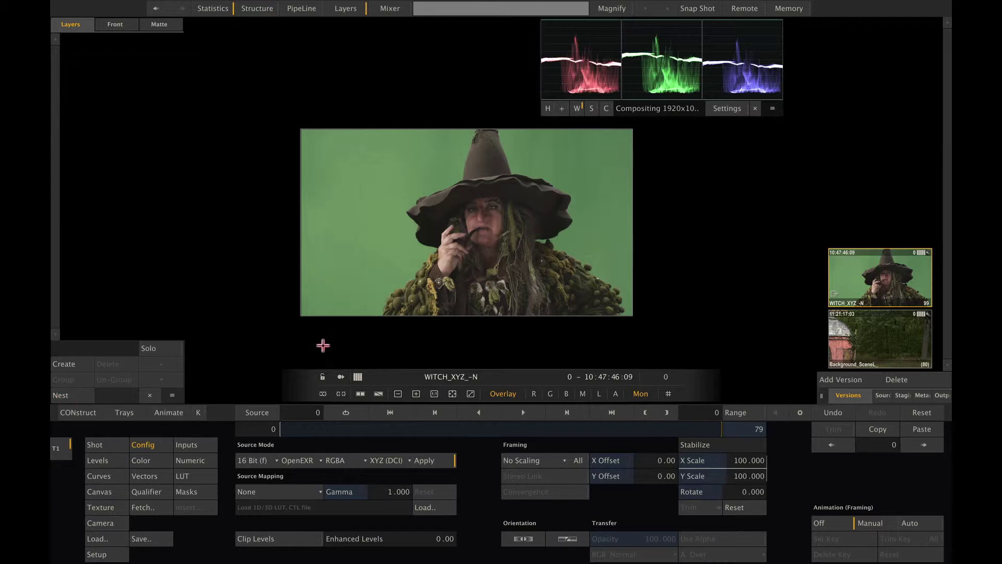
Step: Compare the nested WITCH_XYZ_-N with its original WITCH_XYZ_ source, which reads XYZ (DCI)
{"action": "left_click", "coordinate": [882, 396]}
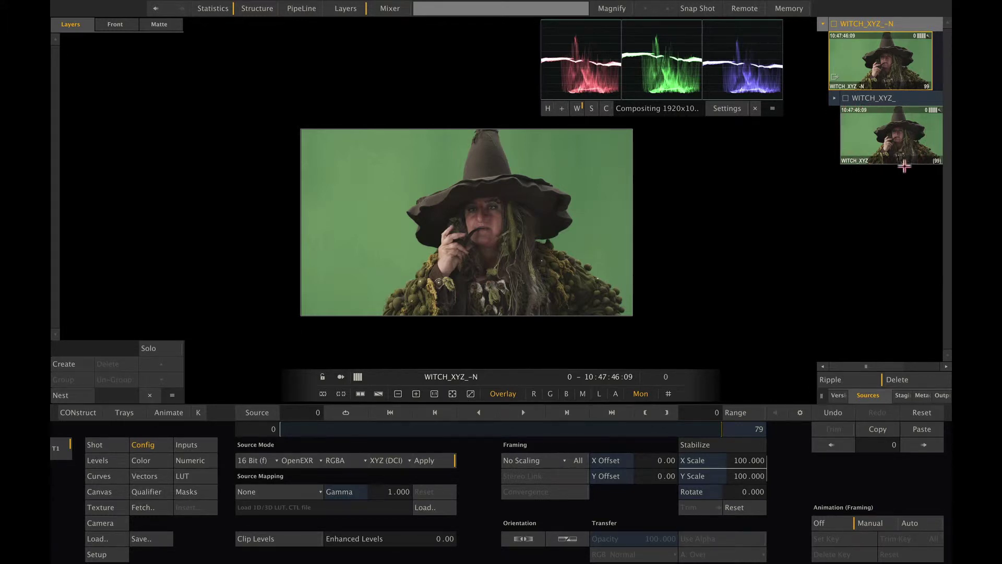
{"action": "left_click", "coordinate": [899, 134]}
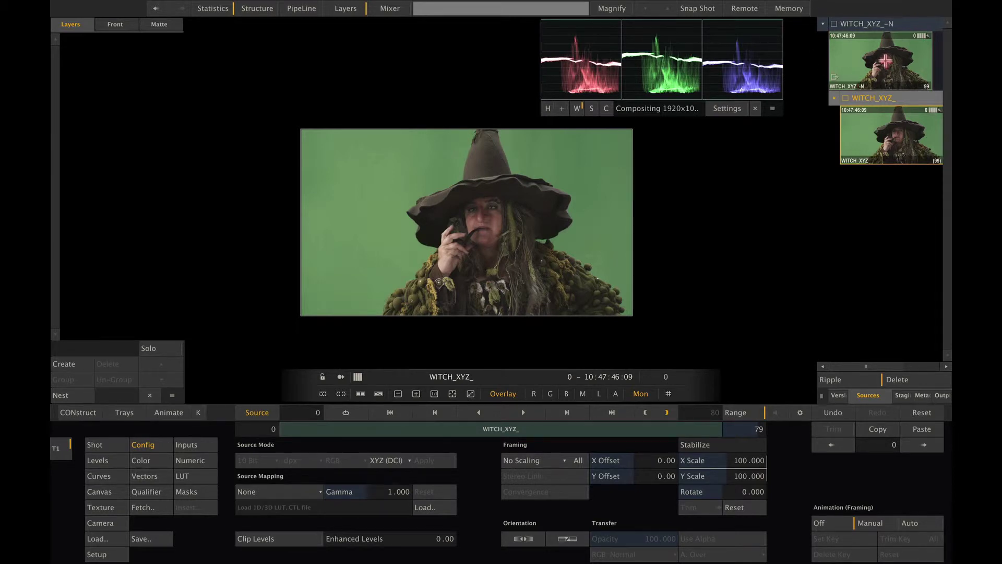
{"action": "left_click", "coordinate": [886, 61]}
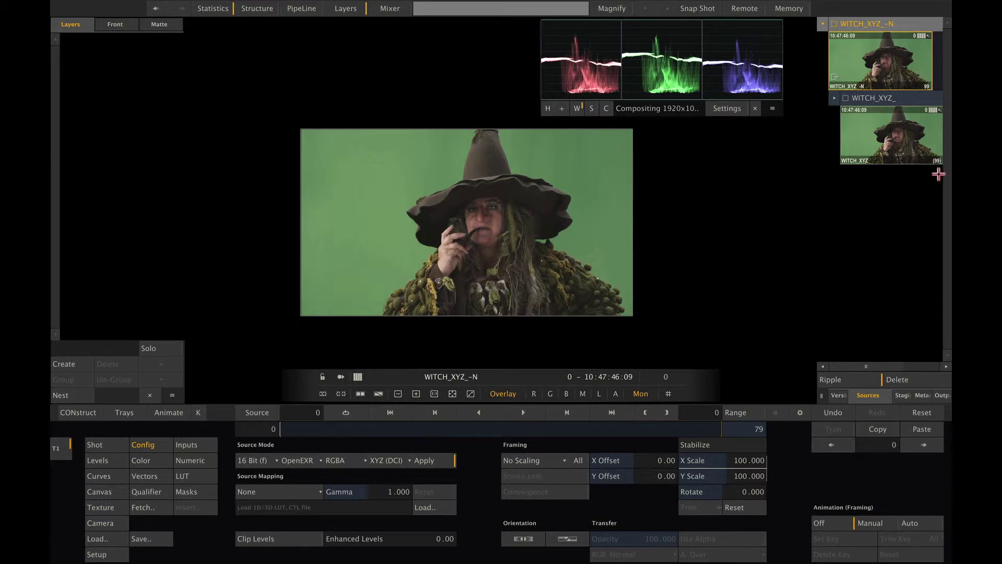
{"action": "left_click", "coordinate": [873, 133]}
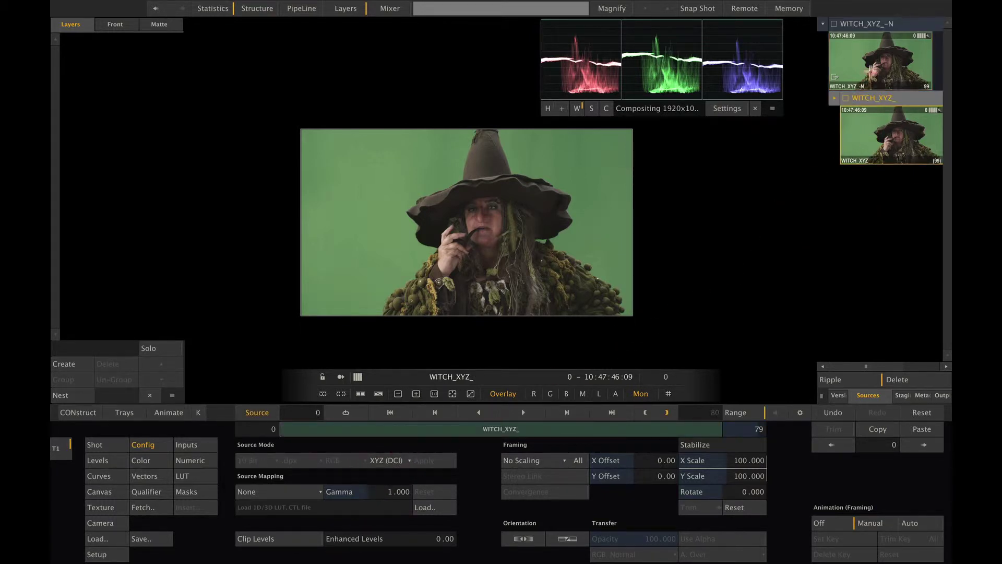
{"action": "left_click", "coordinate": [873, 64]}
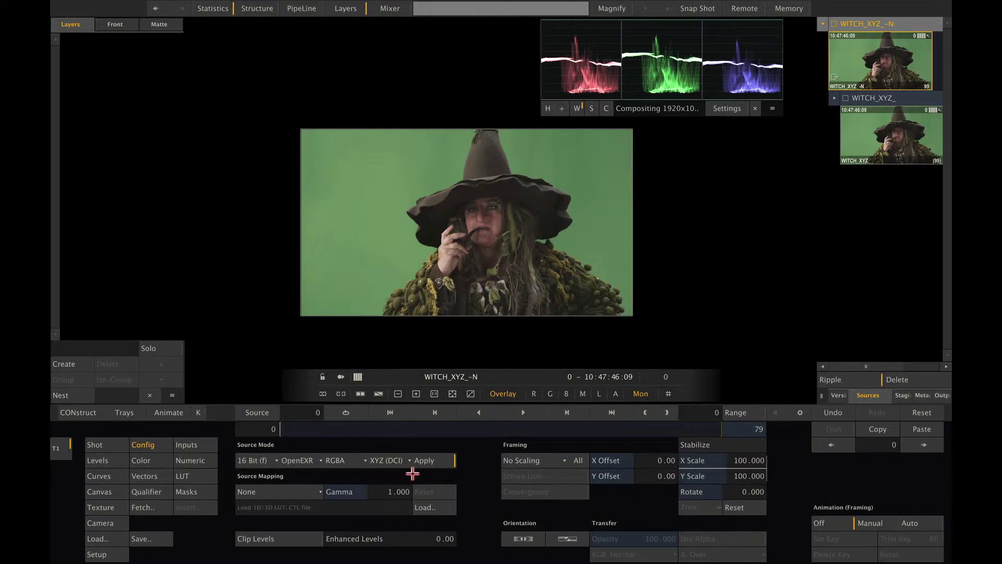
Step: Set WITCH_XYZ_-N's source mode to Scene Linear, check the Monitor settings, then recheck its sources
{"action": "left_click", "coordinate": [392, 462]}
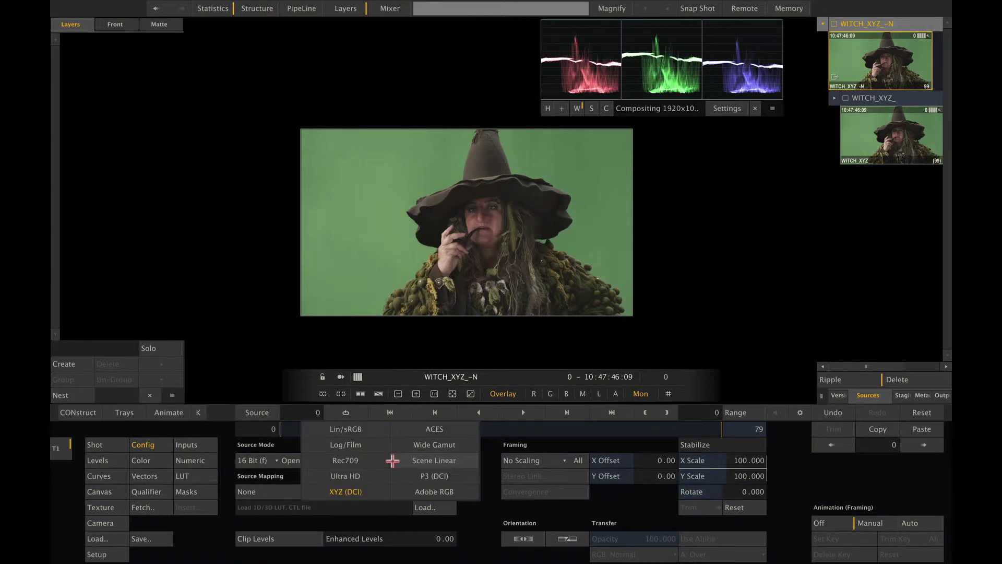
{"action": "left_click", "coordinate": [462, 461]}
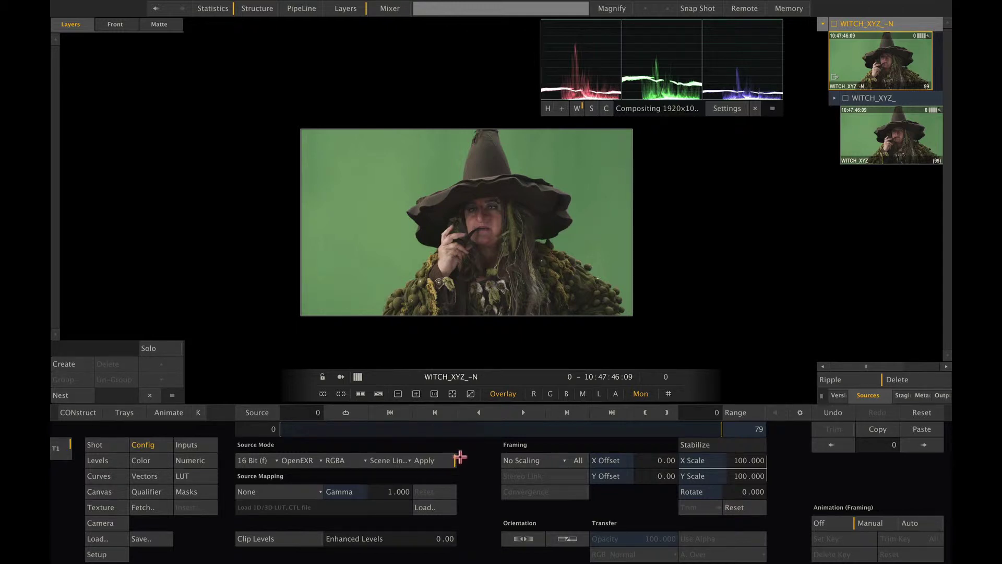
{"action": "right_click", "coordinate": [470, 456]}
{"action": "left_click", "coordinate": [474, 450]}
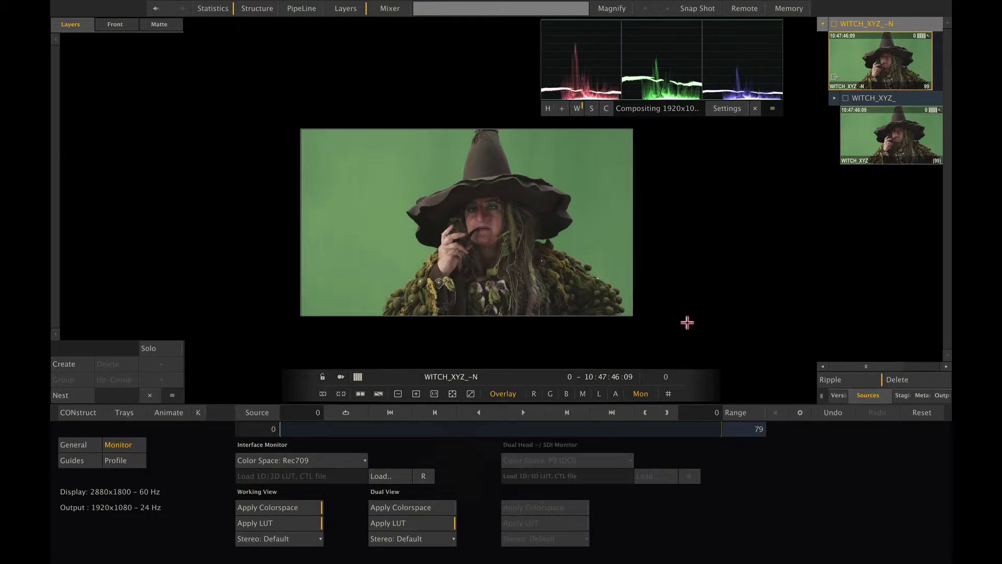
{"action": "right_click", "coordinate": [447, 468]}
{"action": "left_click", "coordinate": [448, 491]}
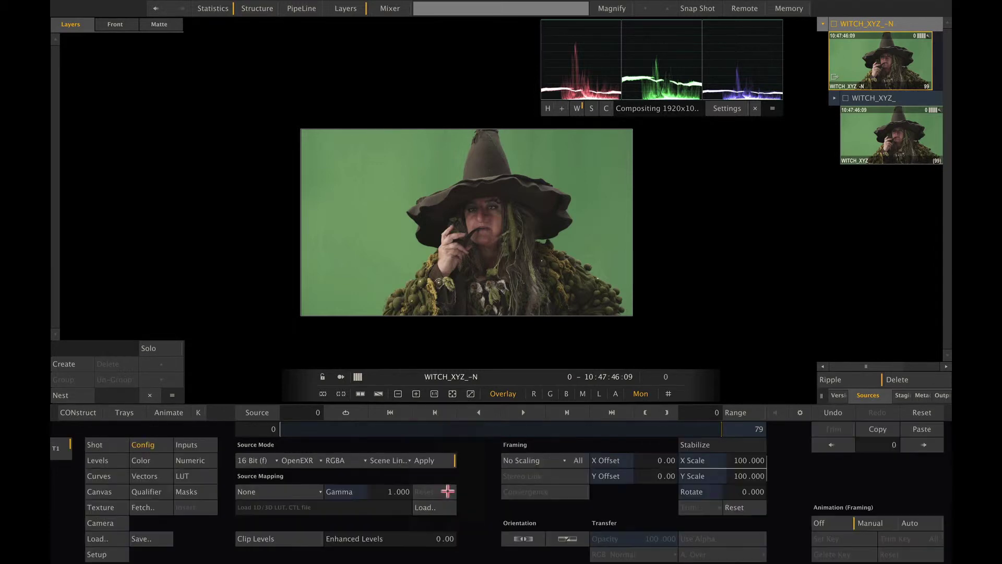
{"action": "left_click", "coordinate": [871, 134]}
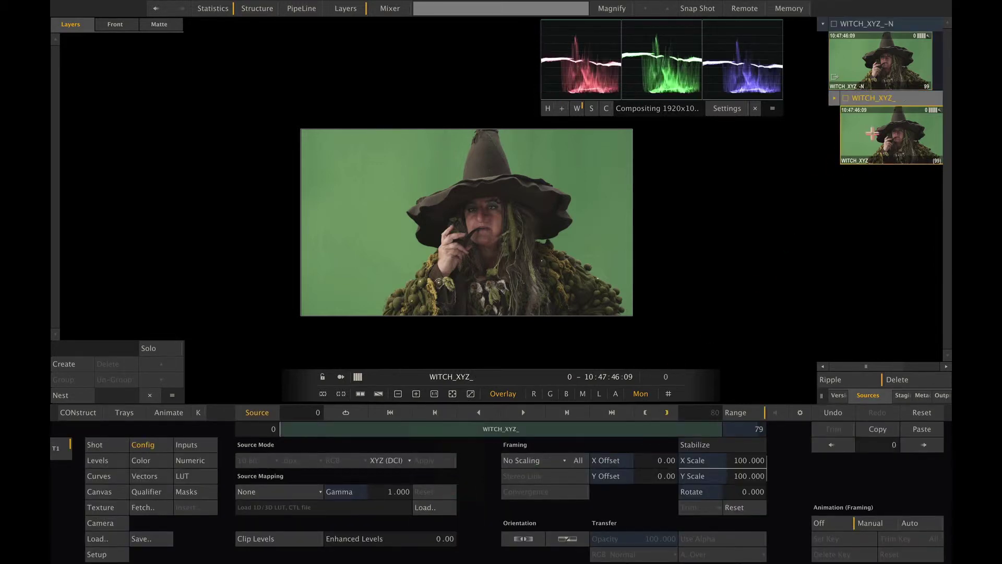
{"action": "left_click", "coordinate": [868, 61]}
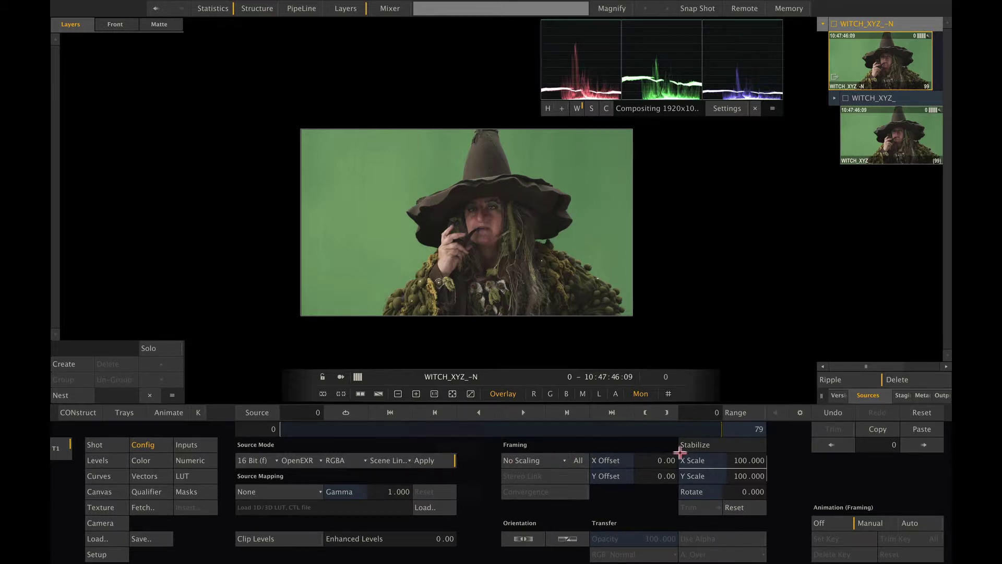
Step: Drag the nested witch clip onto the forest background shot as a layer
{"action": "left_click", "coordinate": [838, 395]}
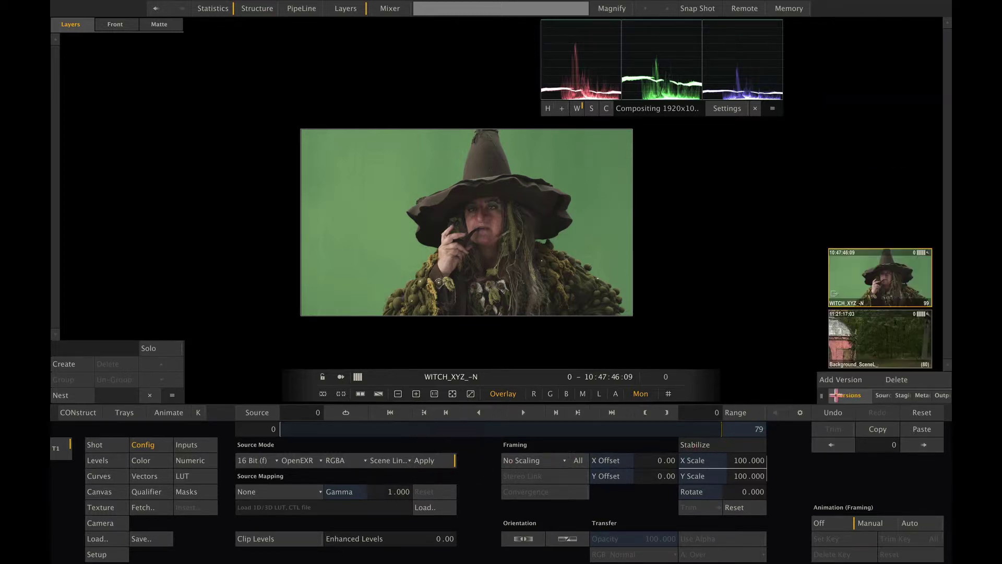
{"action": "left_click", "coordinate": [874, 338]}
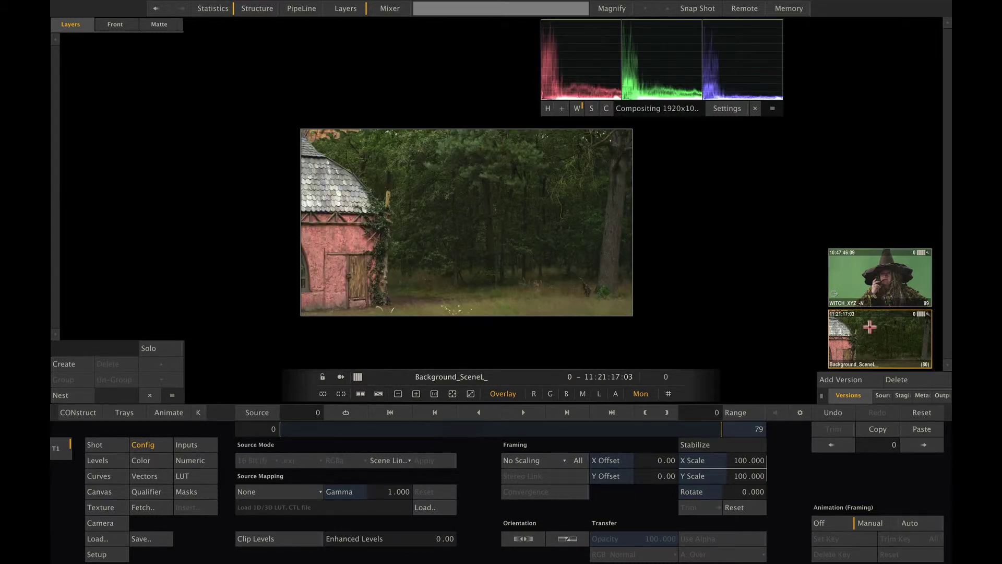
{"action": "left_click_drag", "start_coordinate": [880, 277], "coordinate": [462, 189]}
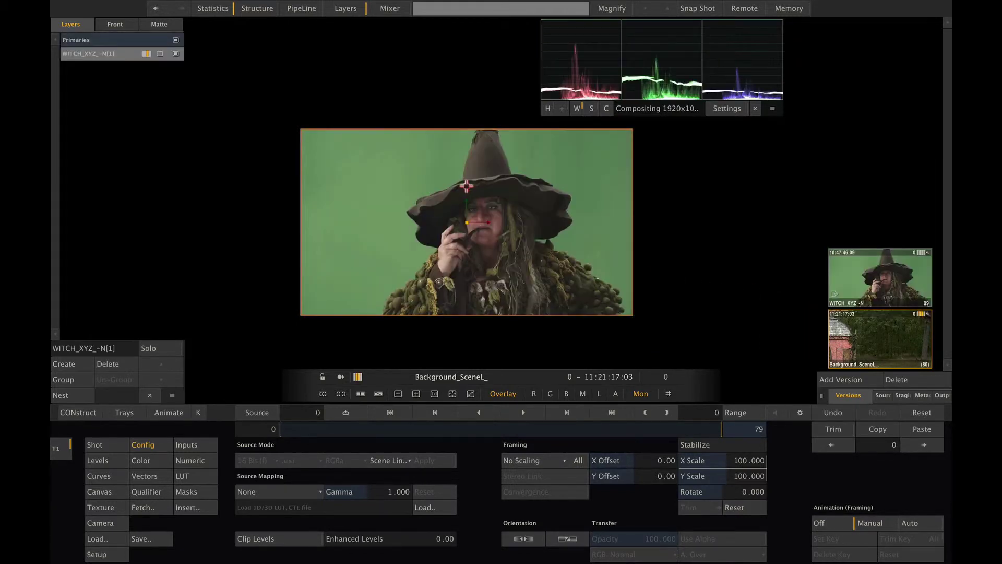
Step: Key out the green screen with a Chroma Keyer, raising Gain and slightly contracting Expand
{"action": "left_click", "coordinate": [152, 491]}
{"action": "left_click", "coordinate": [292, 444]}
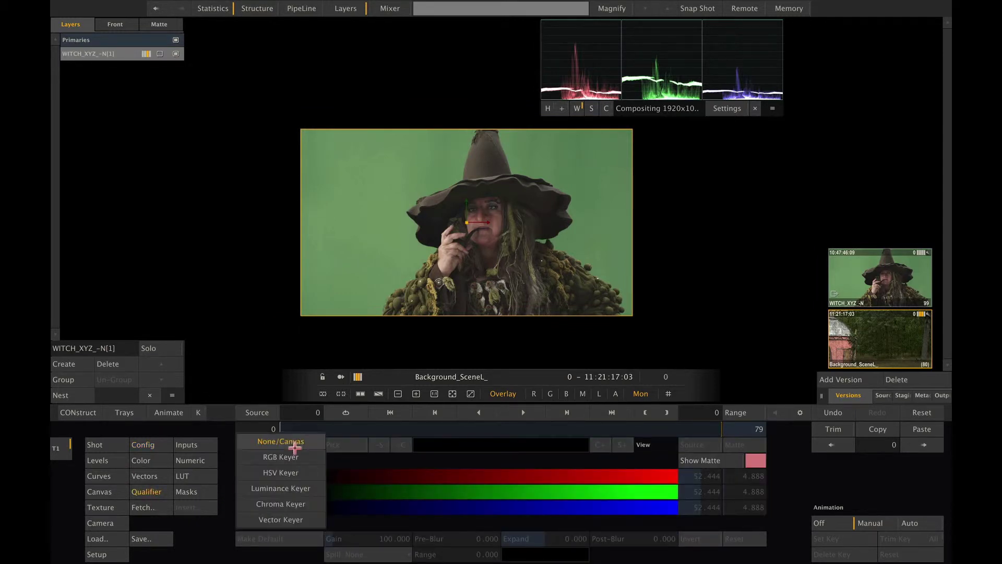
{"action": "left_click", "coordinate": [281, 504]}
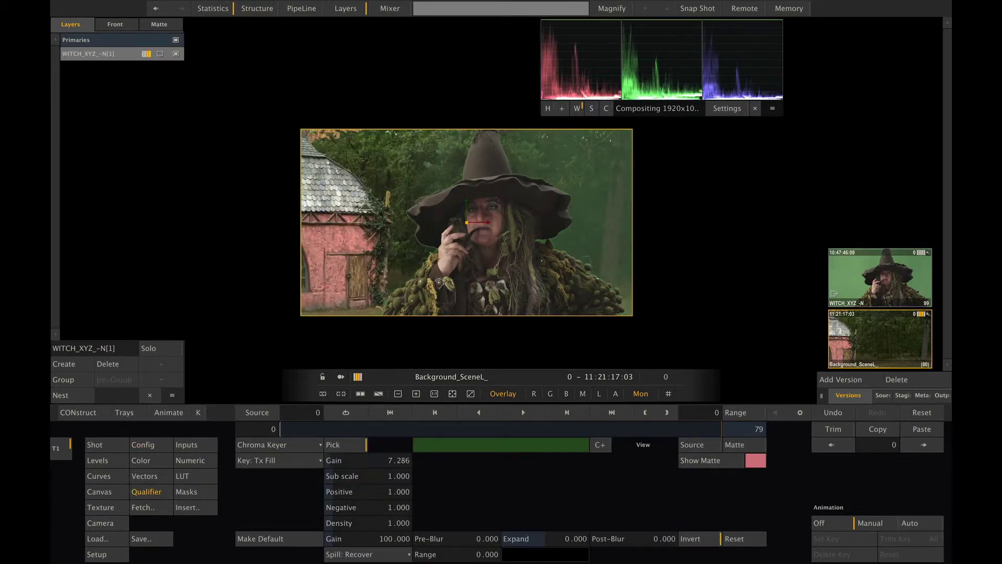
{"action": "mouse_move", "coordinate": [584, 162]}
{"action": "left_mouse_down"}
{"action": "mouse_move", "coordinate": [605, 189]}
{"action": "mouse_move", "coordinate": [594, 169]}
{"action": "left_mouse_up"}
{"action": "left_click_drag", "start_coordinate": [589, 538], "coordinate": [558, 505]}
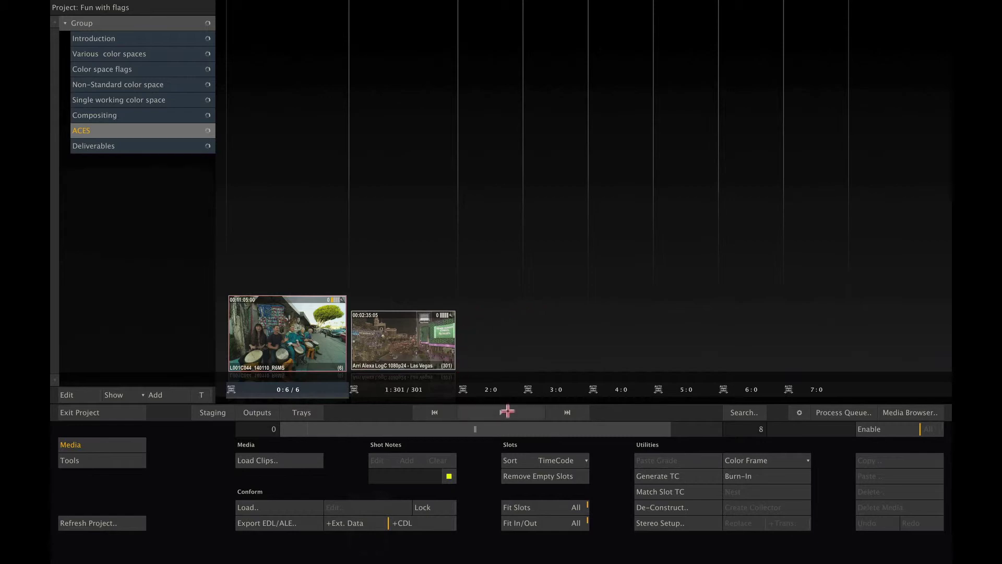
Step: Set the L001C044_140110_R6MS clip's camera colour space to SceneLin: ACES and confirm the ACES source mode
{"action": "left_click", "coordinate": [507, 412]}
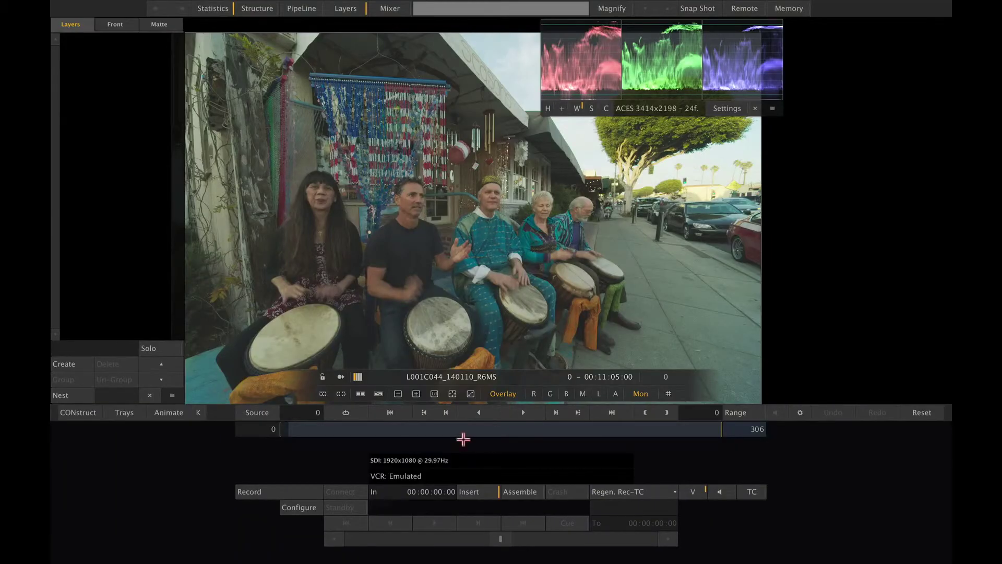
{"action": "right_click", "coordinate": [464, 442]}
{"action": "left_click", "coordinate": [470, 474]}
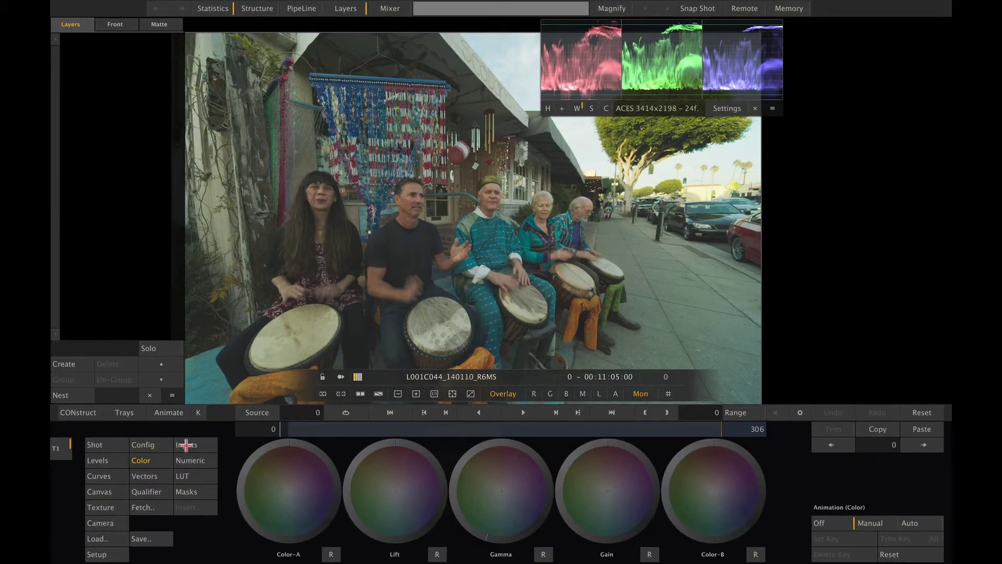
{"action": "left_click", "coordinate": [106, 441]}
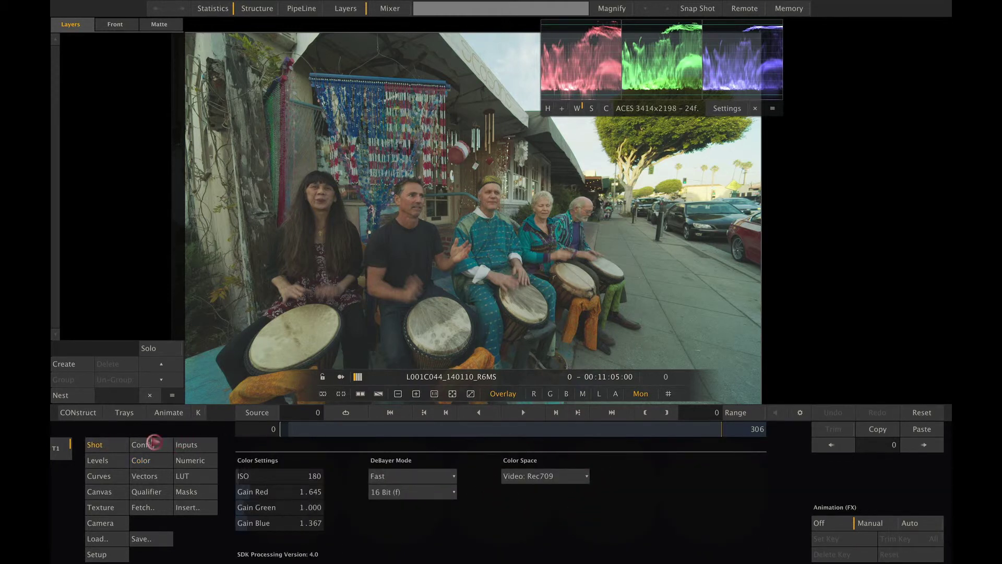
{"action": "left_click", "coordinate": [152, 444]}
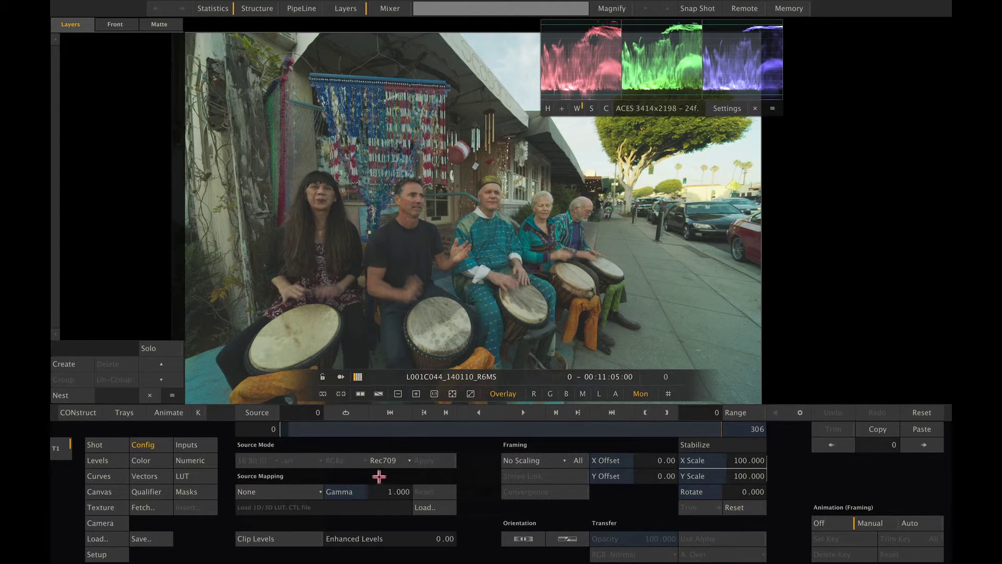
{"action": "left_click", "coordinate": [104, 444]}
{"action": "left_click", "coordinate": [533, 475]}
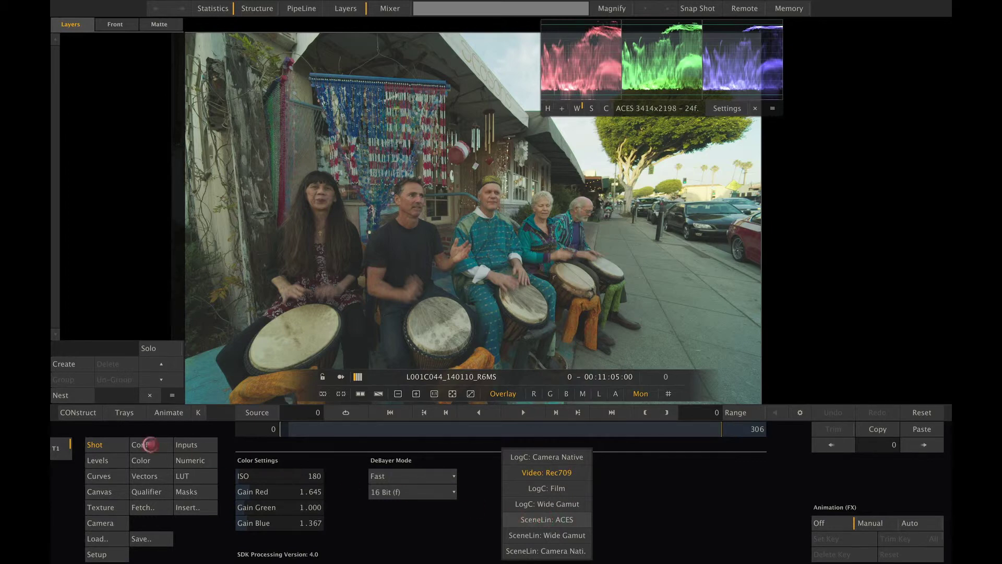
{"action": "left_click", "coordinate": [147, 443]}
{"action": "left_click", "coordinate": [147, 444]}
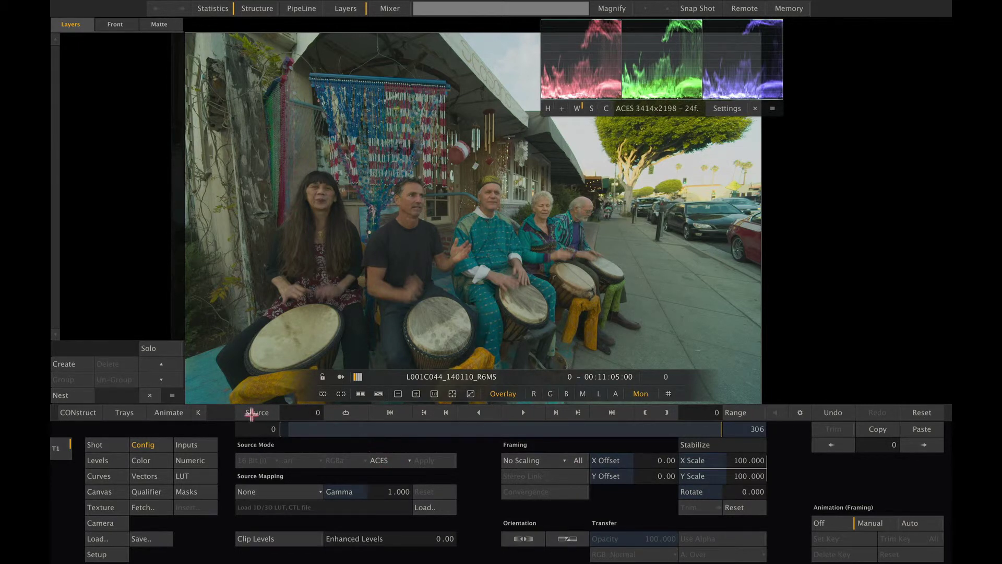
{"action": "left_click_drag", "start_coordinate": [291, 429], "coordinate": [396, 429]}
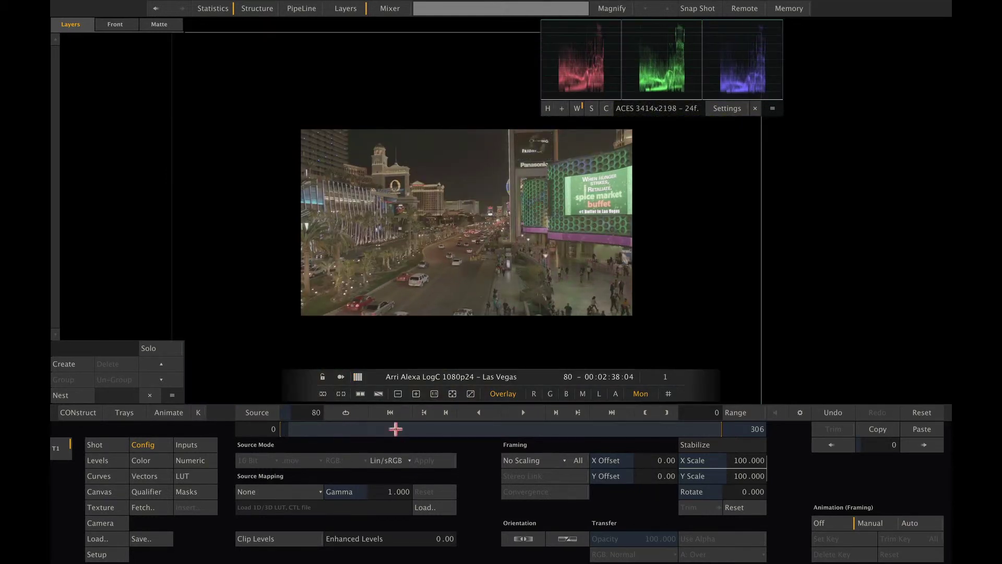
{"action": "scroll", "coordinate": [448, 306], "scroll_direction": "up", "scroll_amount": 1}
{"action": "scroll", "coordinate": [448, 305], "scroll_direction": "up", "scroll_amount": 2}
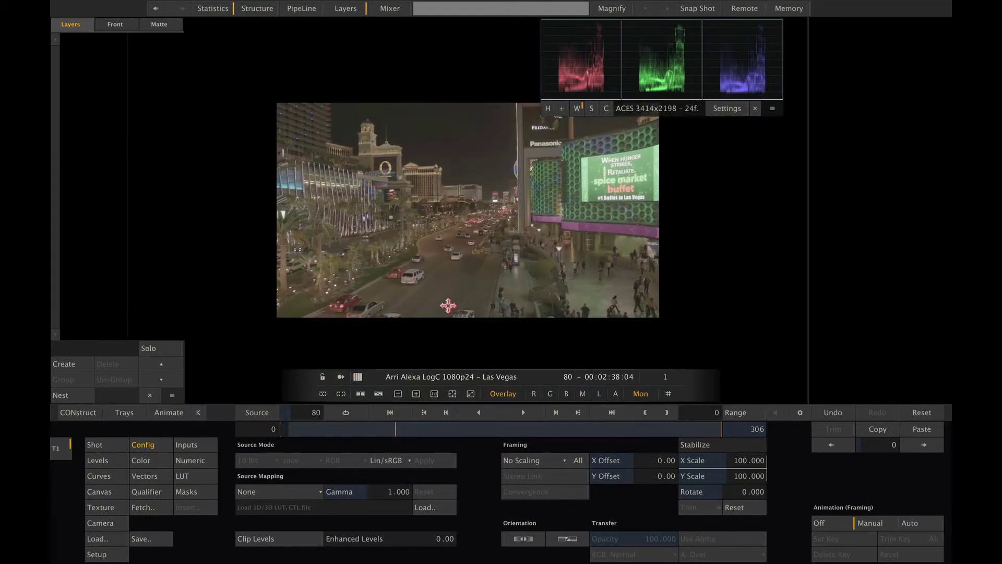
{"action": "left_click_drag", "start_coordinate": [440, 268], "coordinate": [480, 287]}
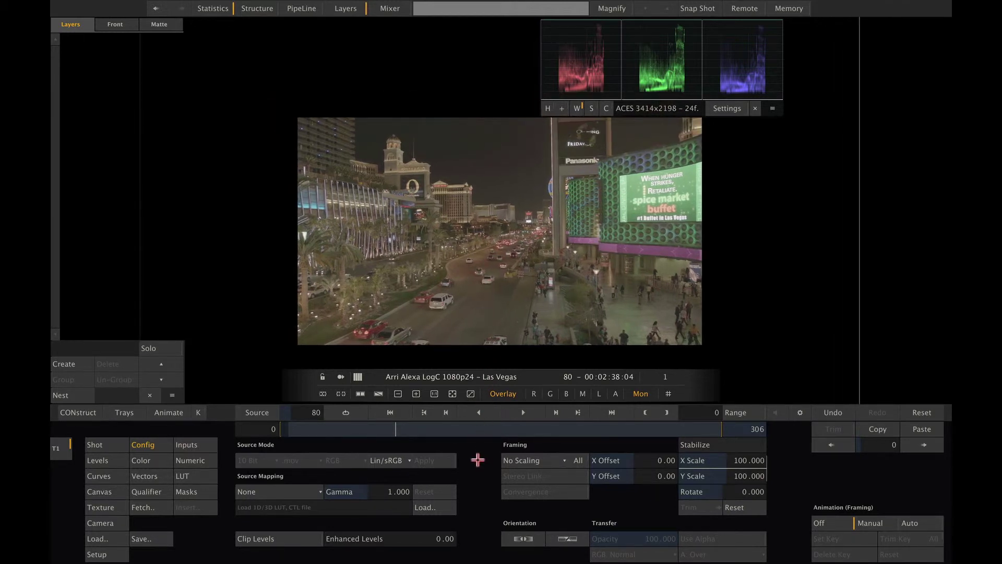
{"action": "left_click", "coordinate": [104, 444]}
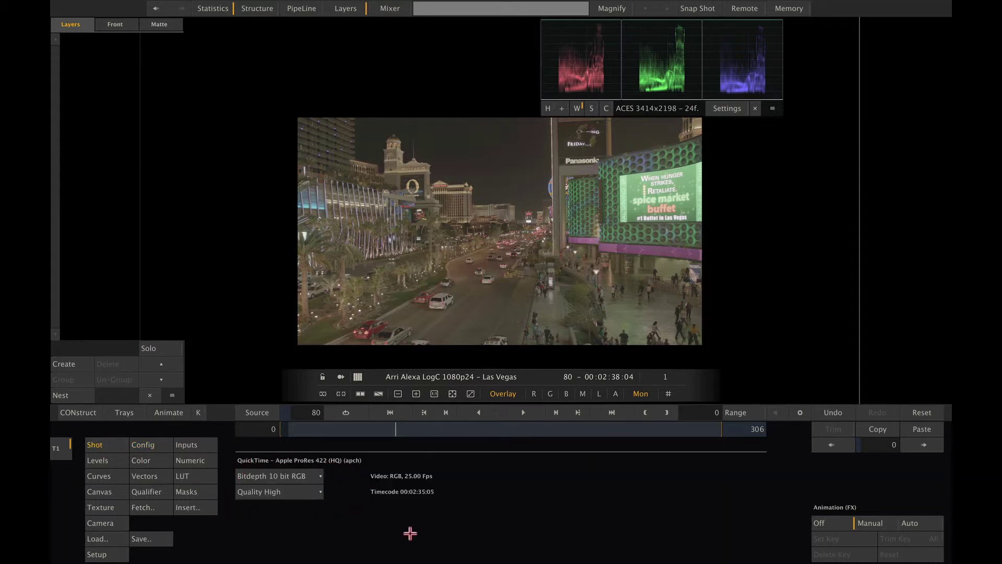
{"action": "left_click", "coordinate": [147, 444]}
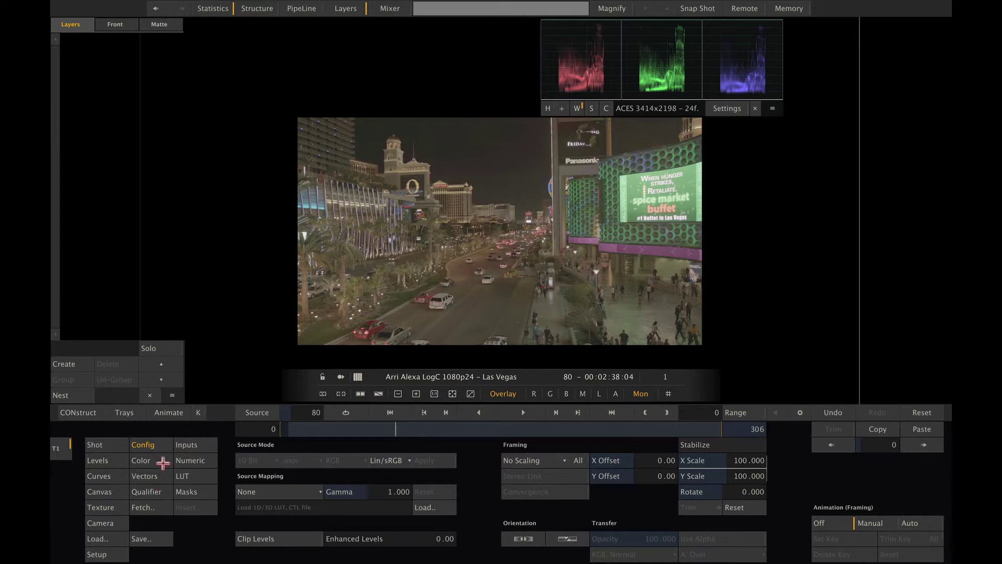
{"action": "left_click", "coordinate": [109, 444]}
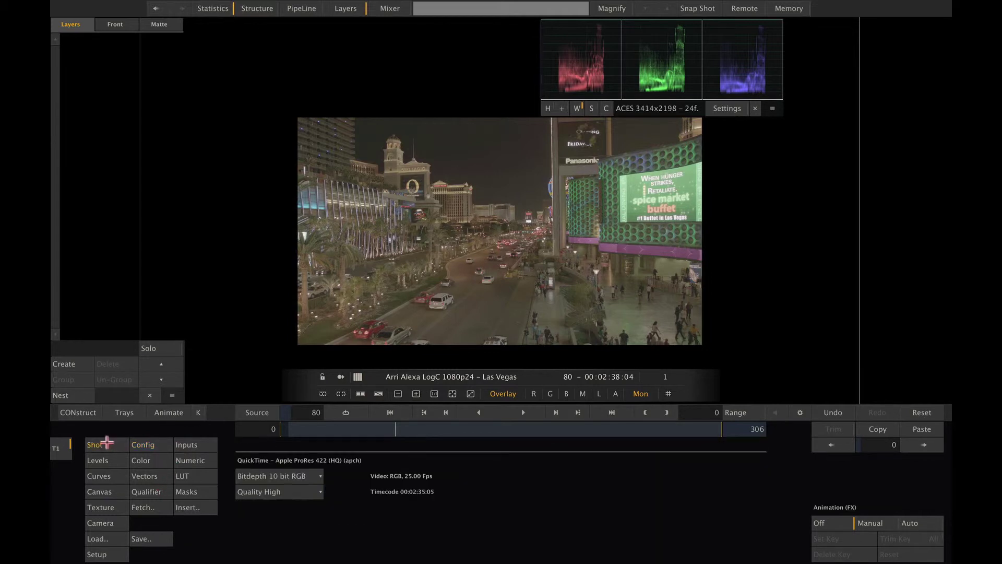
{"action": "left_click", "coordinate": [153, 444]}
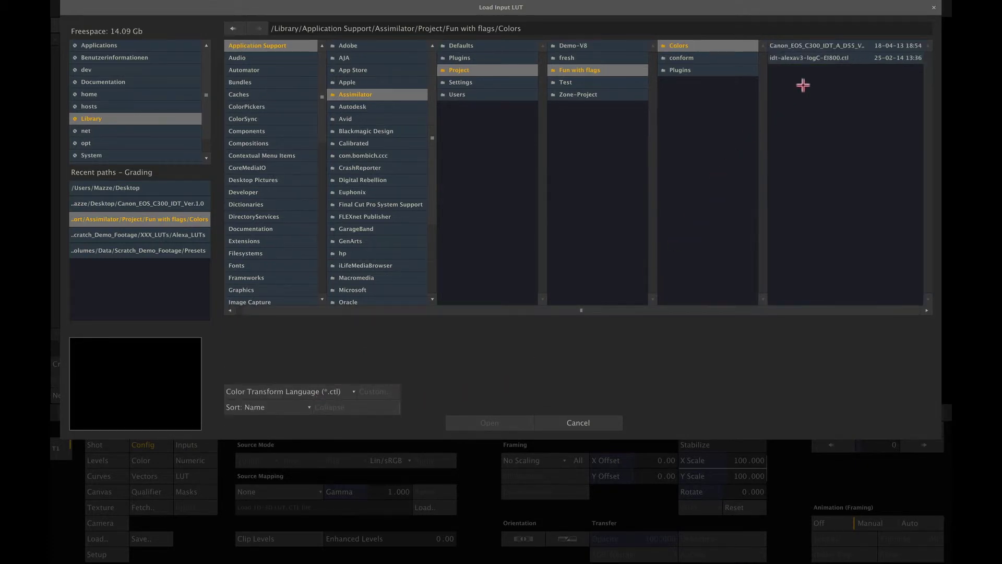
Step: Load idt-alexav3-logC-EI800.ctl as the Las Vegas clip's source mapping with ACES source mode
{"action": "left_click", "coordinate": [828, 56]}
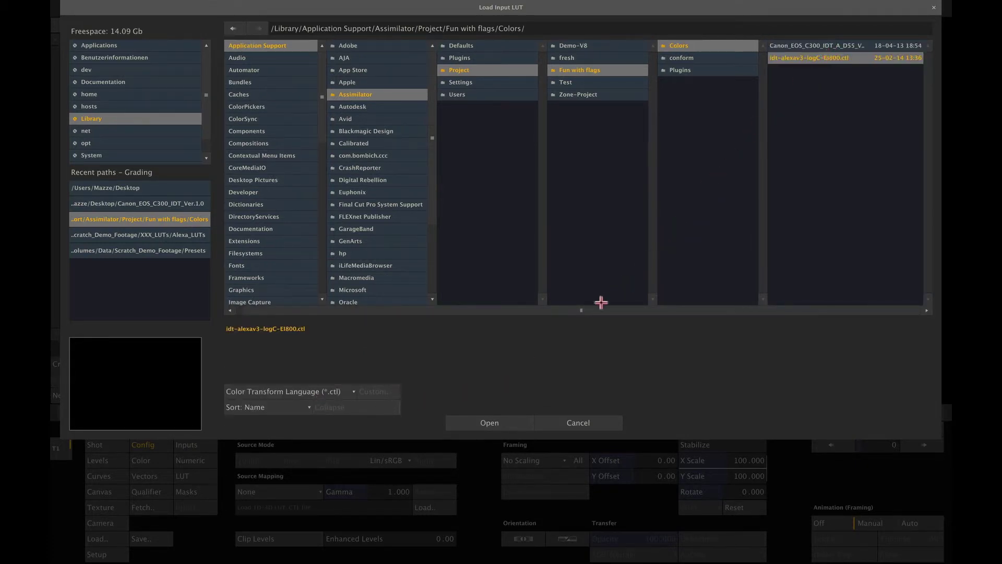
{"action": "left_click", "coordinate": [475, 422]}
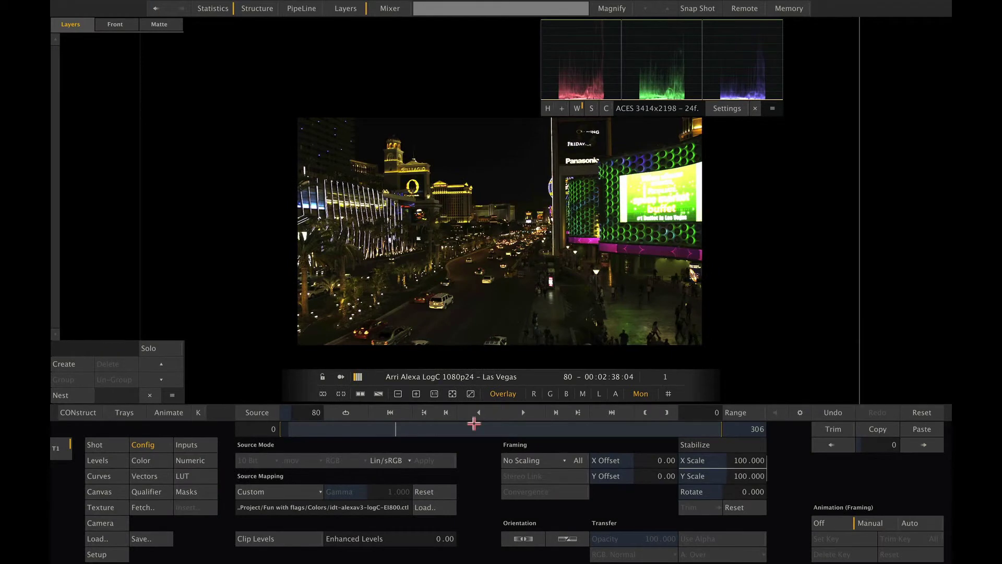
{"action": "left_click", "coordinate": [392, 460]}
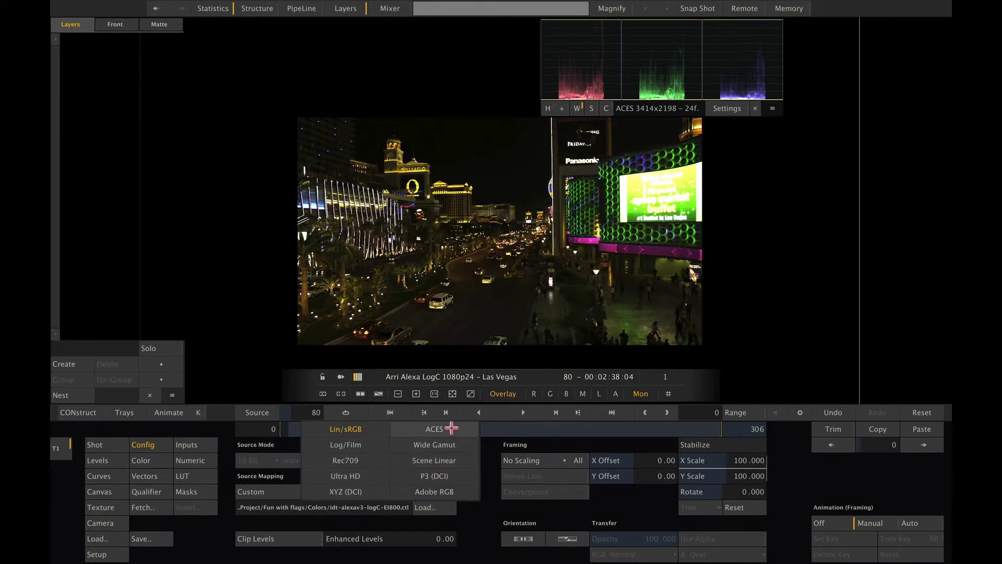
{"action": "left_click", "coordinate": [451, 428]}
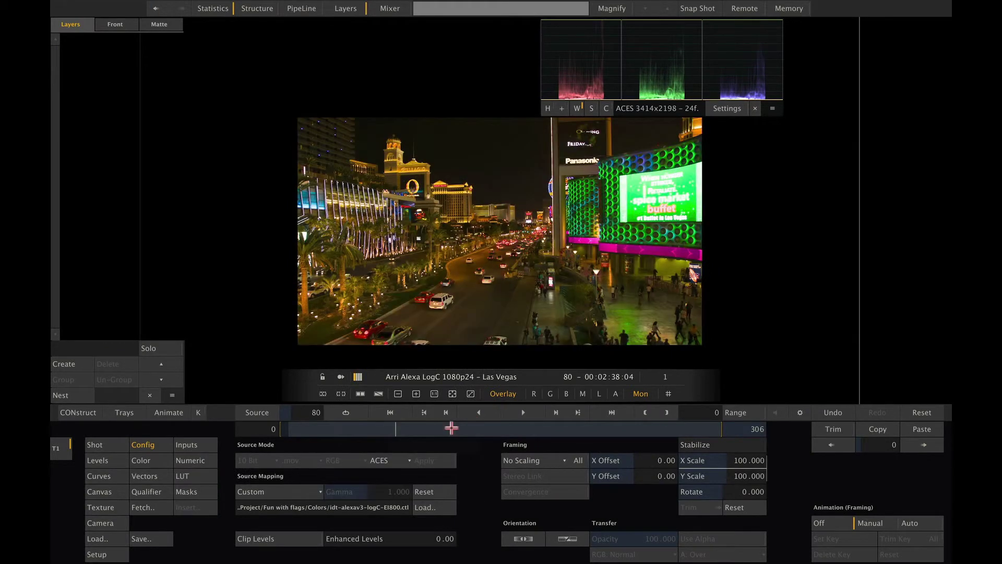
Step: In System Settings > Monitor, toggle Working View Apply Colorspace off and on to compare, leaving it on
{"action": "right_click", "coordinate": [482, 452]}
{"action": "left_click", "coordinate": [481, 437]}
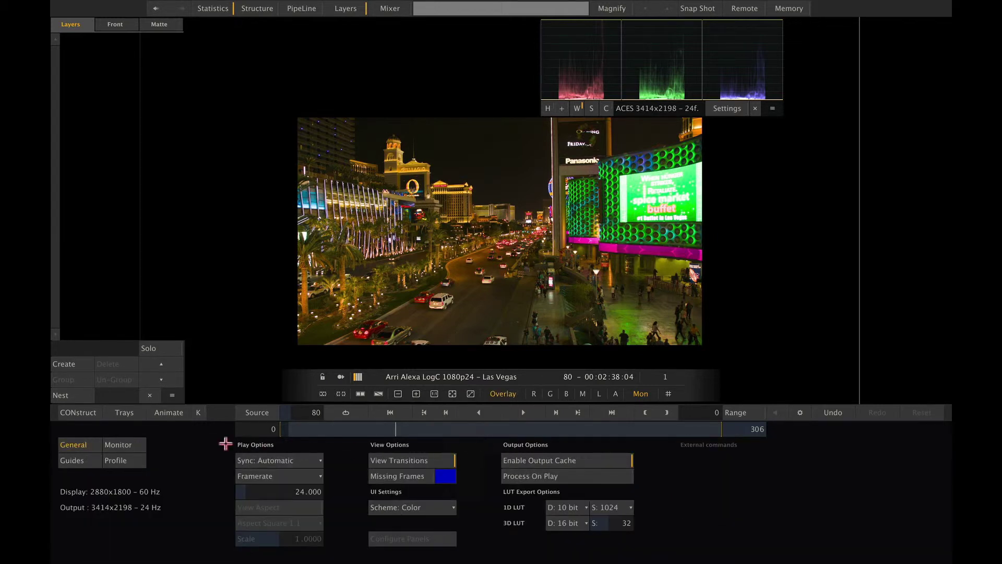
{"action": "left_click", "coordinate": [137, 443]}
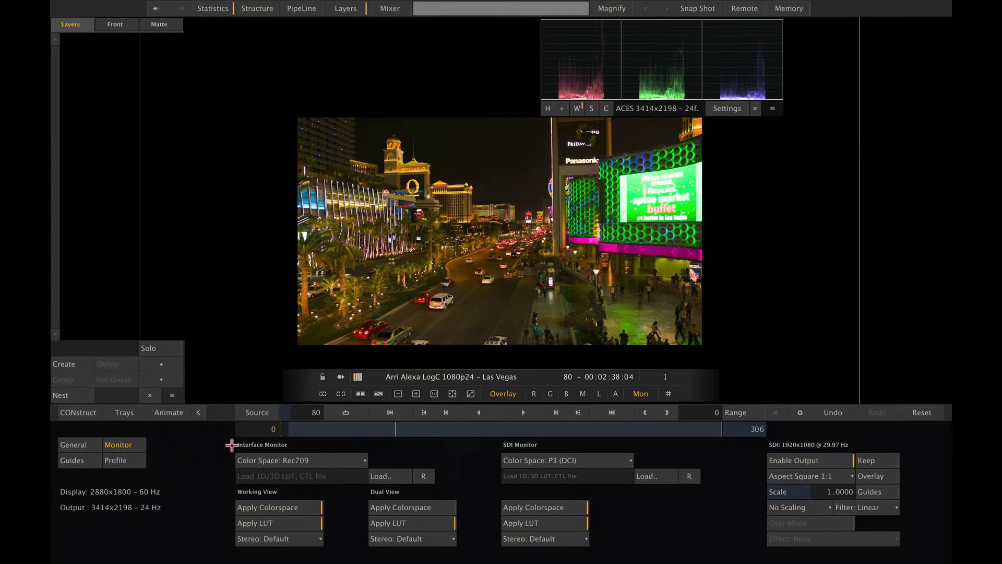
{"action": "left_click", "coordinate": [263, 507]}
{"action": "left_click", "coordinate": [262, 507]}
{"action": "left_click", "coordinate": [262, 507]}
{"action": "left_click", "coordinate": [262, 507]}
Step: Change the ACES construct's master output colour space from Lin/sRGB to Rec709
{"action": "left_click", "coordinate": [70, 412]}
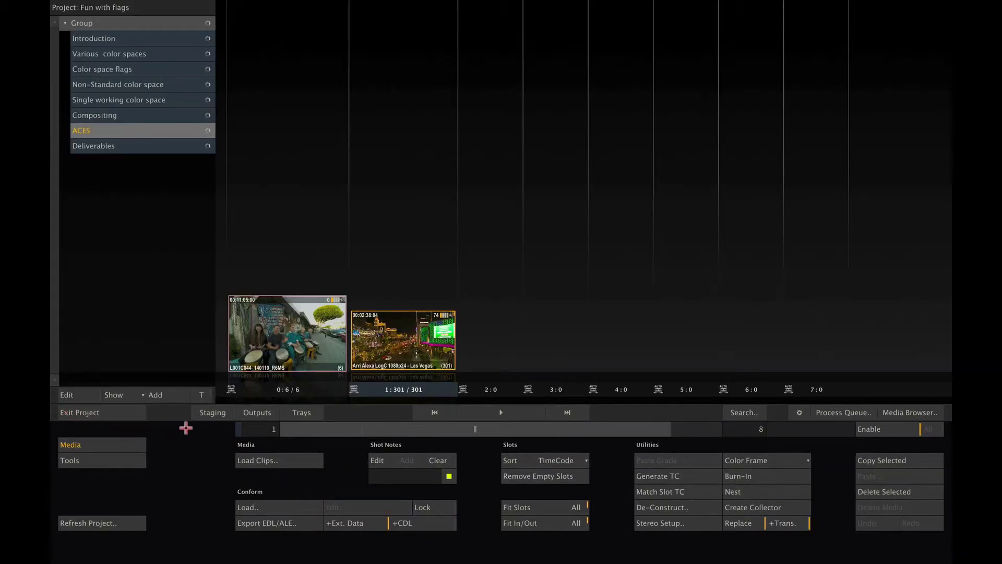
{"action": "left_click", "coordinate": [262, 412]}
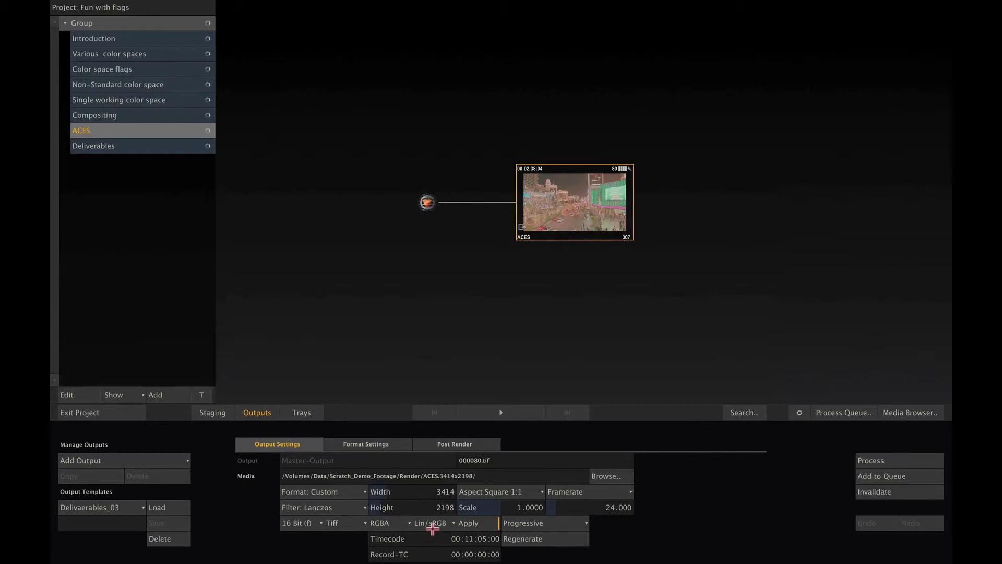
{"action": "left_click", "coordinate": [434, 524]}
{"action": "left_click", "coordinate": [402, 522]}
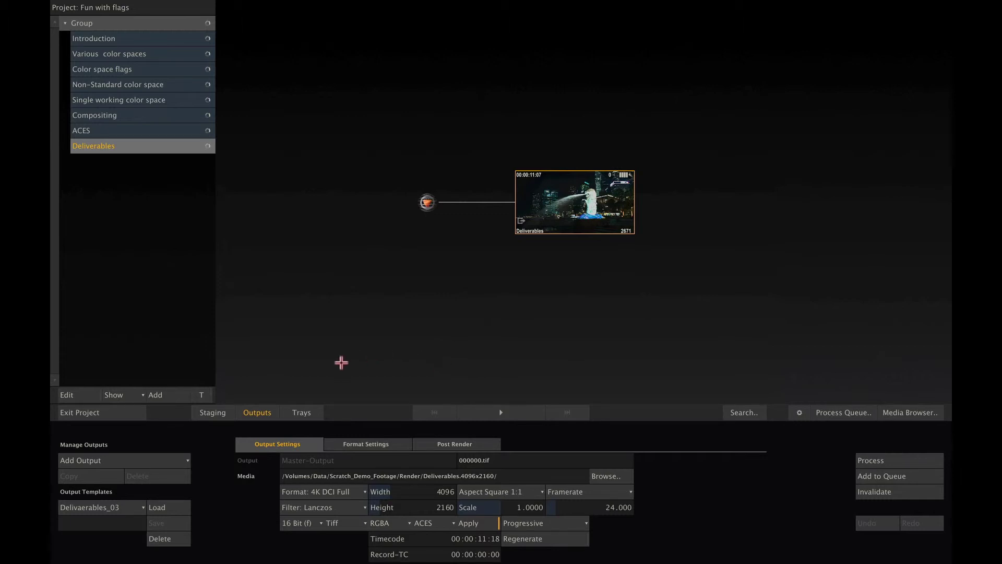
Step: Add an OpenEXR image-file output after the Deliverables master with colour space Lin/sRGB
{"action": "left_click", "coordinate": [255, 413]}
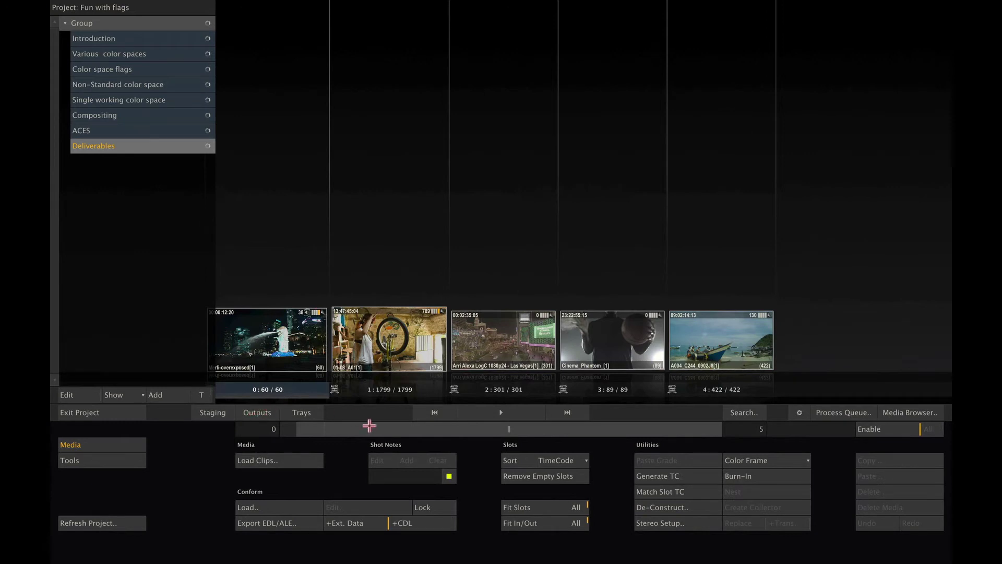
{"action": "left_click_drag", "start_coordinate": [370, 427], "coordinate": [353, 429]}
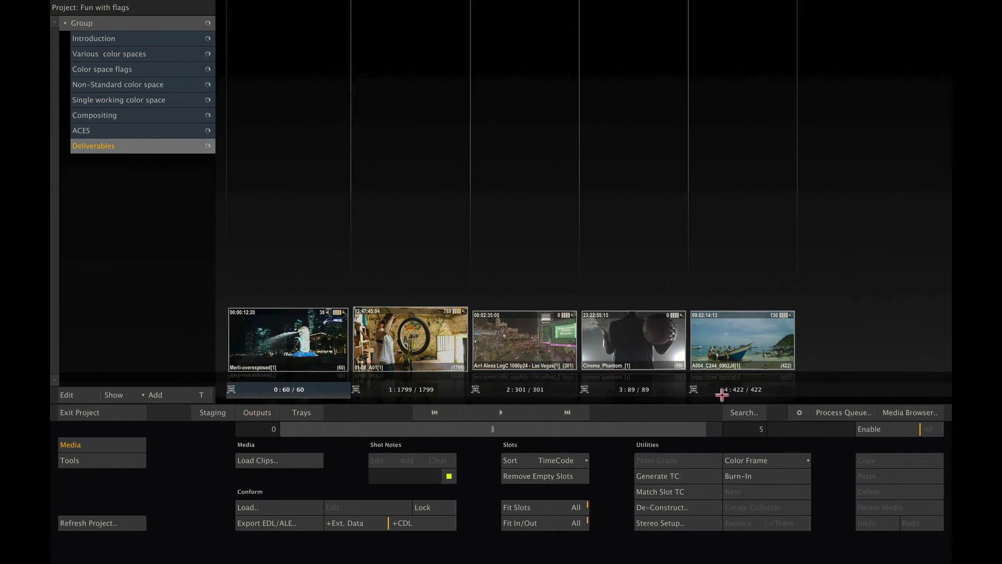
{"action": "left_click", "coordinate": [264, 414]}
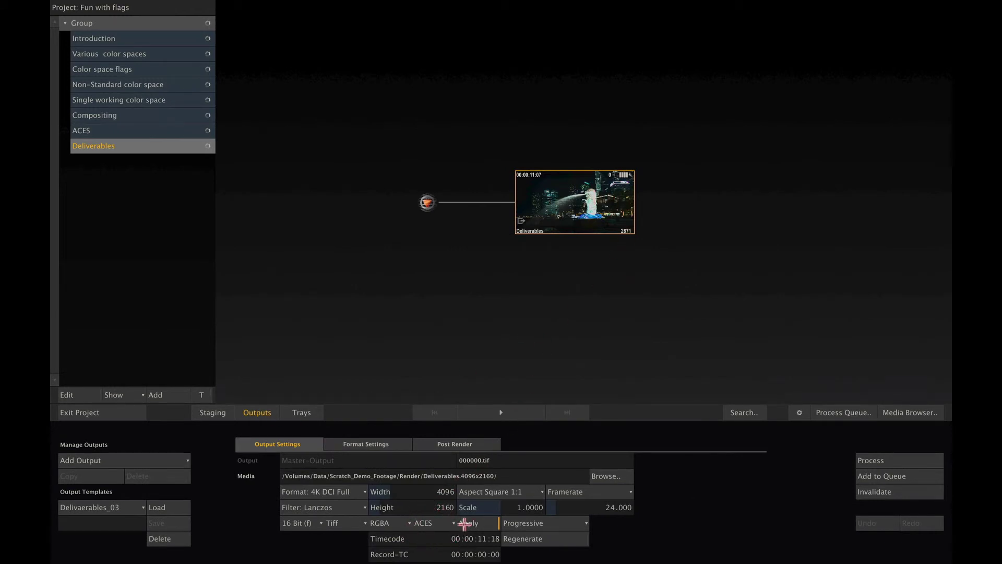
{"action": "left_click", "coordinate": [177, 462]}
{"action": "left_click", "coordinate": [151, 440]}
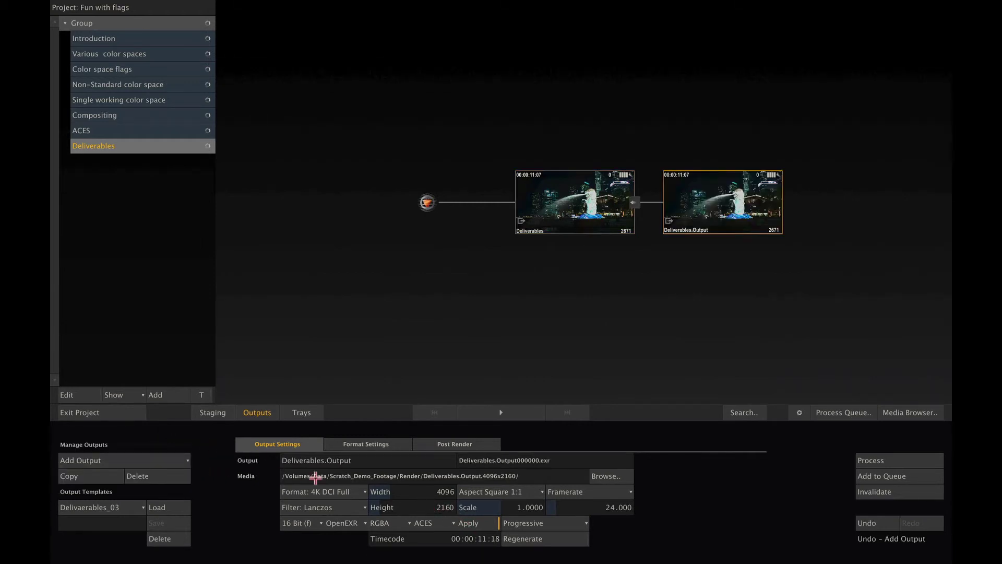
{"action": "left_click", "coordinate": [421, 522]}
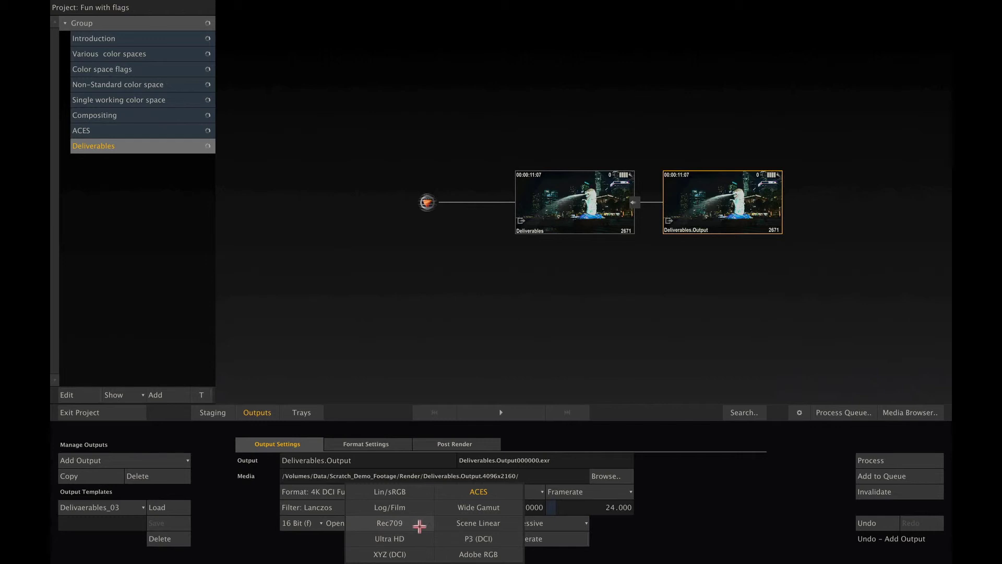
{"action": "left_click", "coordinate": [403, 491]}
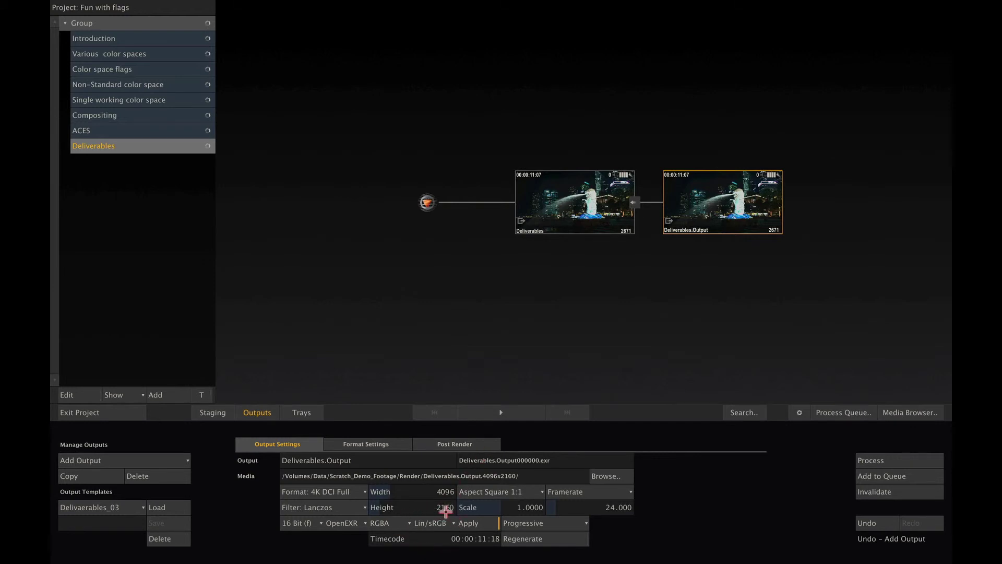
Step: Chain a second OpenEXR image output set to P3 (DCI), then select Deliverables.Output
{"action": "left_click", "coordinate": [173, 459]}
{"action": "left_click", "coordinate": [161, 442]}
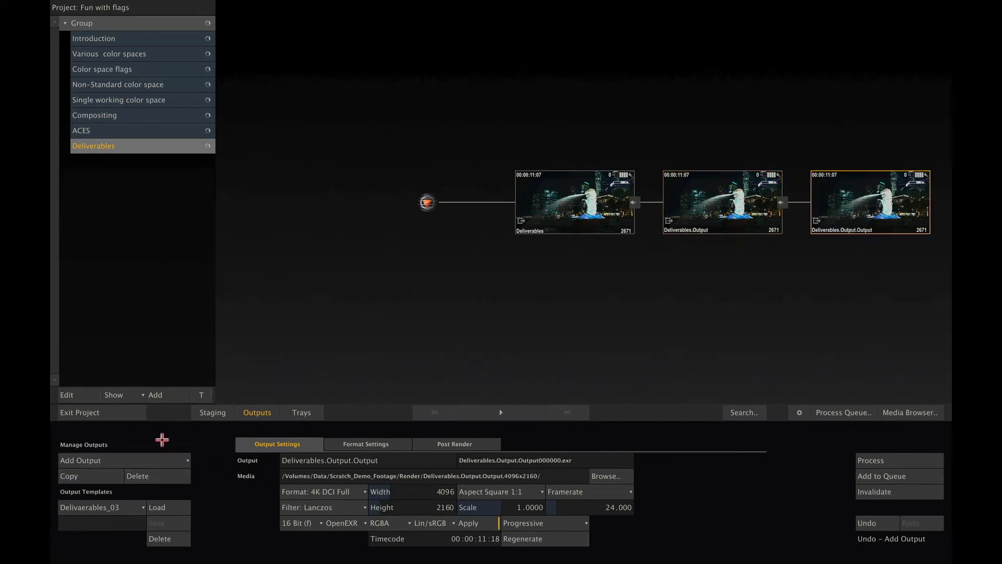
{"action": "left_click", "coordinate": [424, 523]}
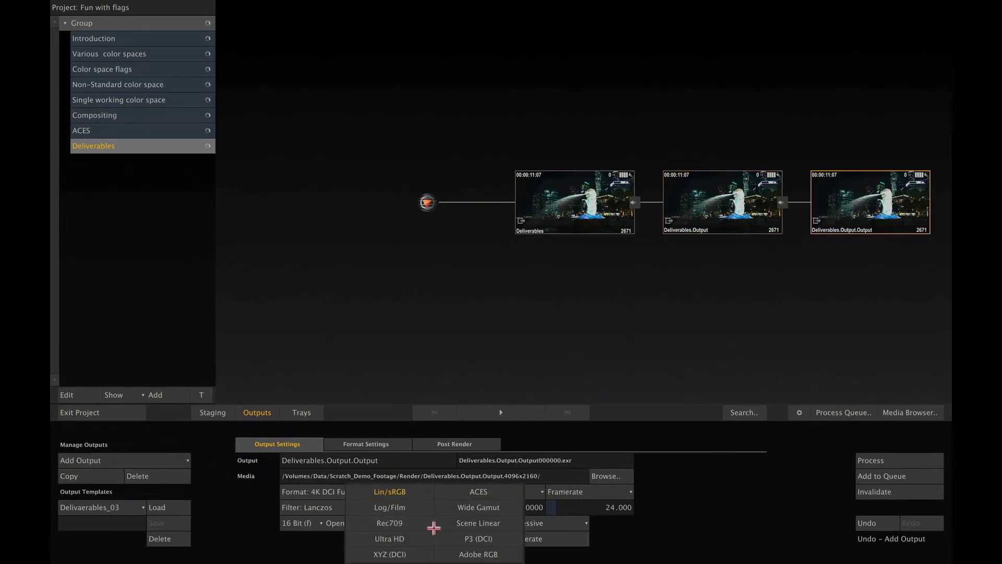
{"action": "left_click", "coordinate": [476, 538]}
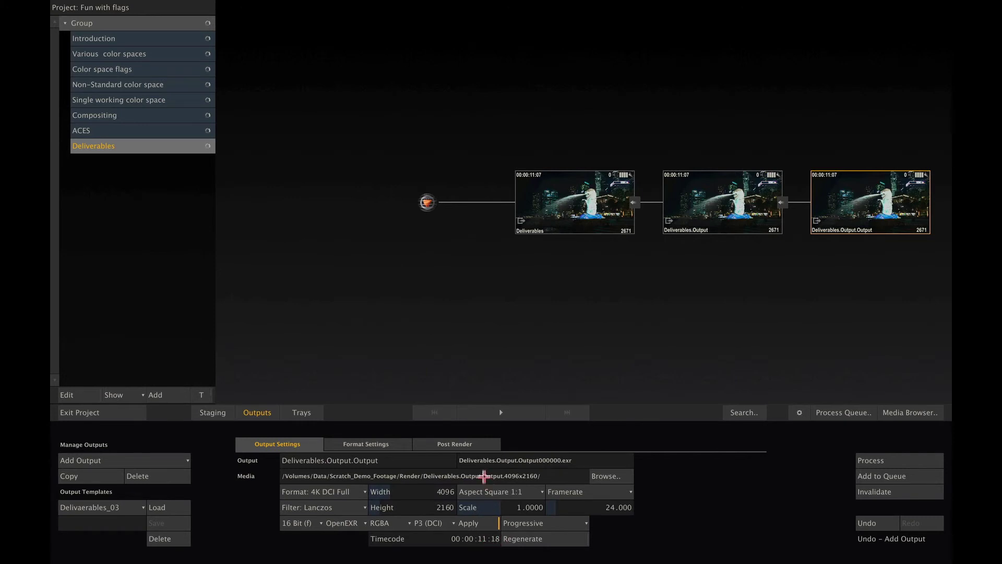
{"action": "left_click_drag", "start_coordinate": [691, 317], "coordinate": [591, 317]}
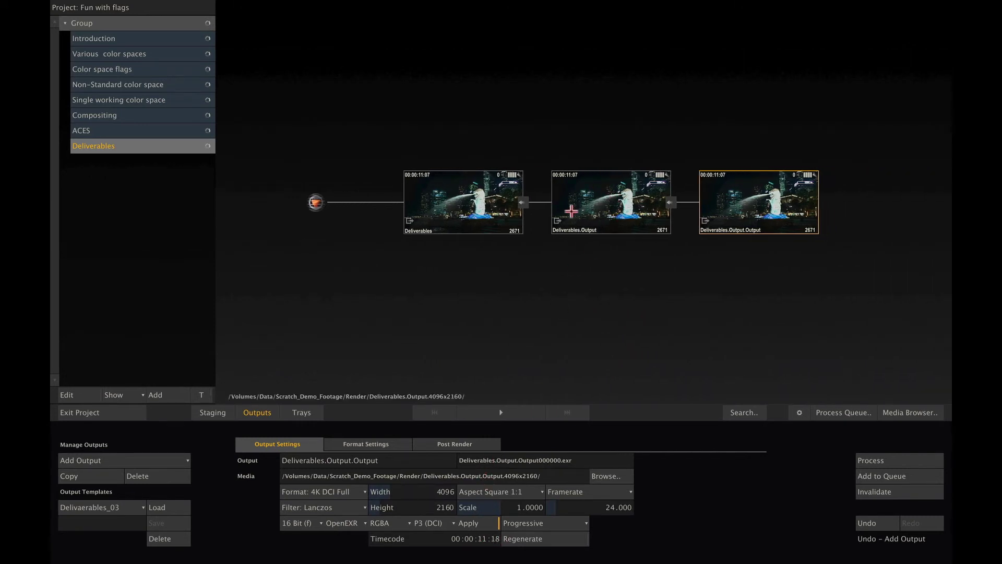
{"action": "left_click", "coordinate": [599, 210]}
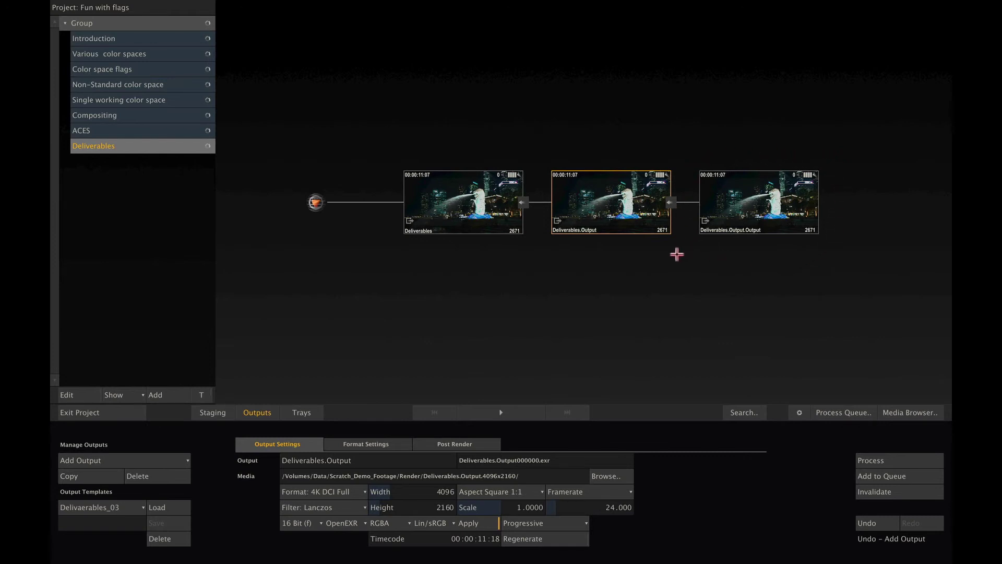
Step: Delete the two added outputs and load the Deliverables_07 output template onto the master
{"action": "left_click", "coordinate": [136, 475]}
{"action": "left_click", "coordinate": [457, 202]}
{"action": "left_click", "coordinate": [110, 506]}
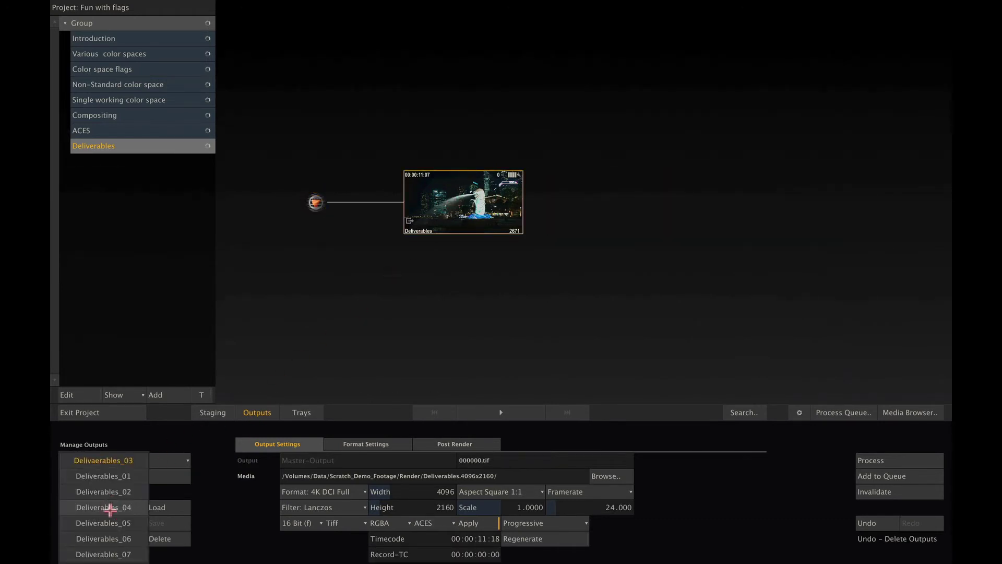
{"action": "left_click", "coordinate": [111, 554]}
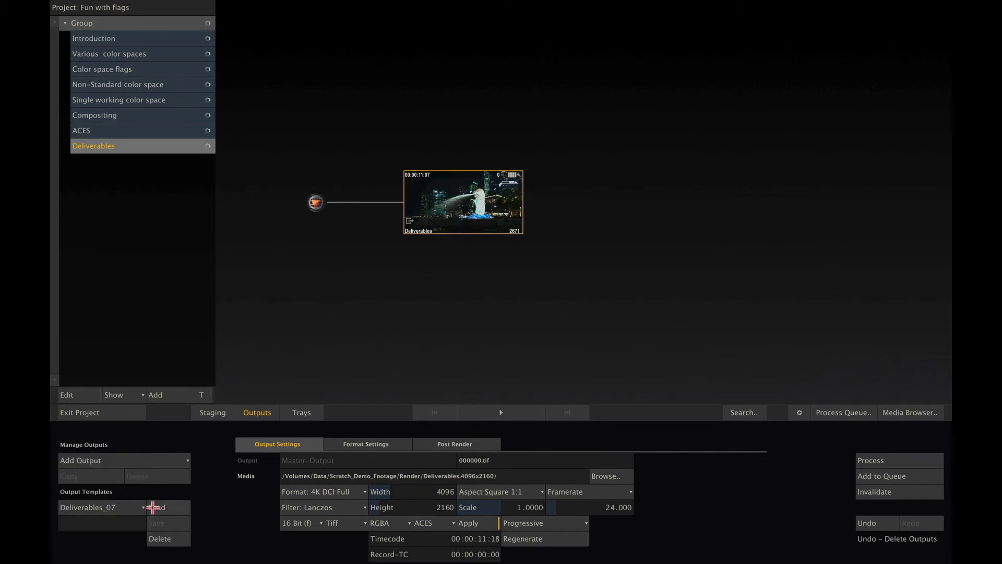
{"action": "left_click", "coordinate": [152, 507]}
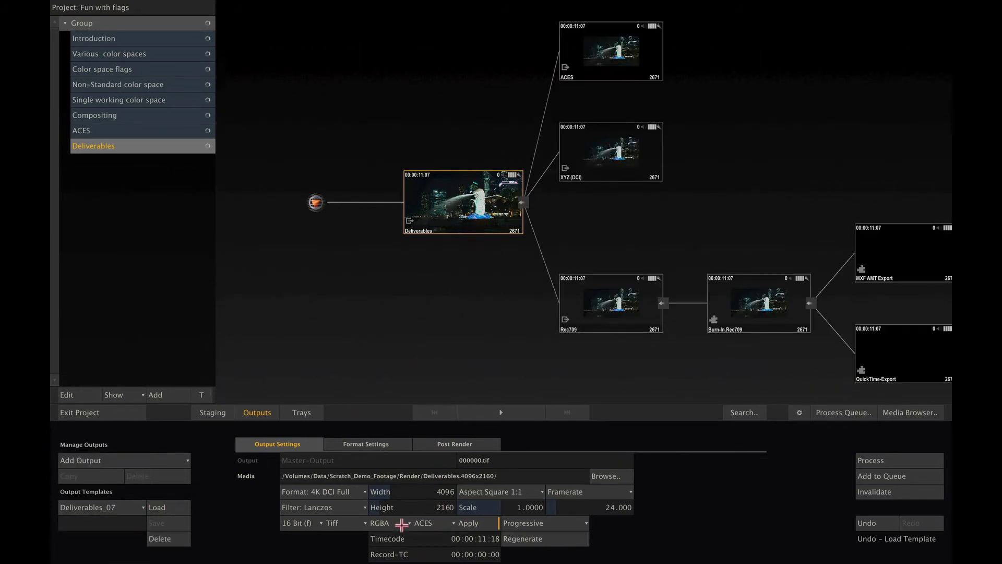
Step: Inspect the ACES, XYZ (DCI), Rec709, master and Burn-In.Rec709 output settings
{"action": "left_click_drag", "start_coordinate": [466, 278], "coordinate": [395, 274]}
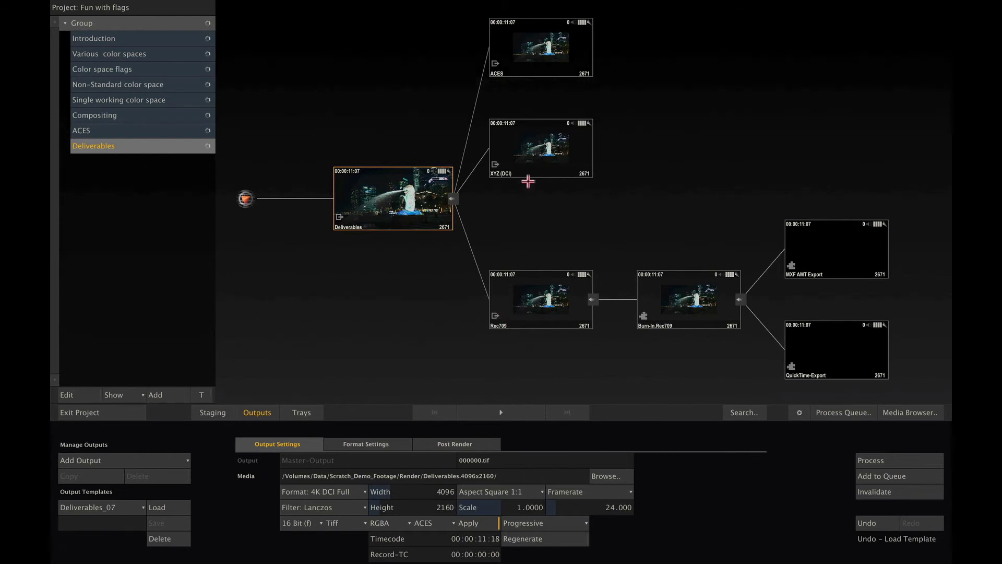
{"action": "left_click", "coordinate": [540, 47]}
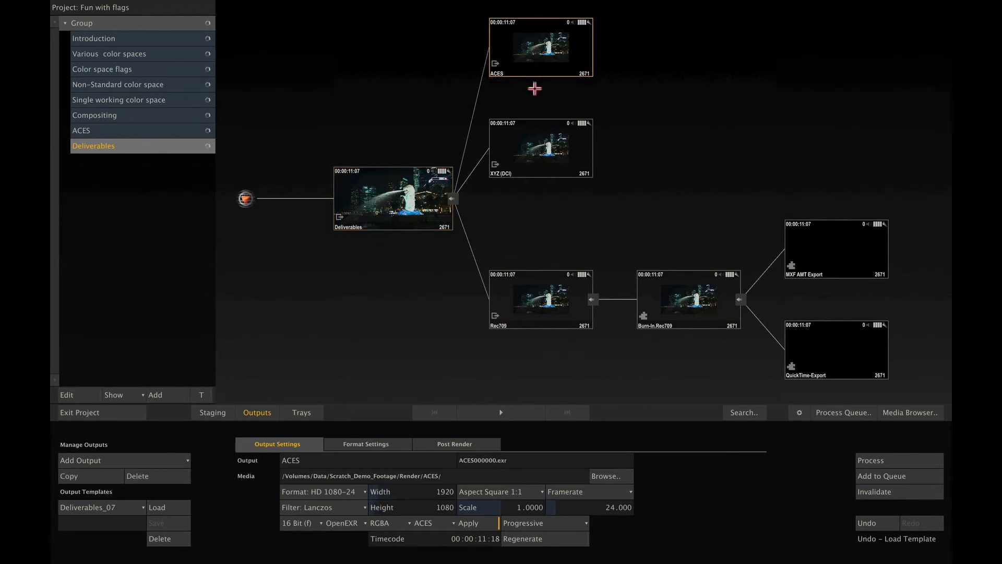
{"action": "left_click", "coordinate": [529, 154]}
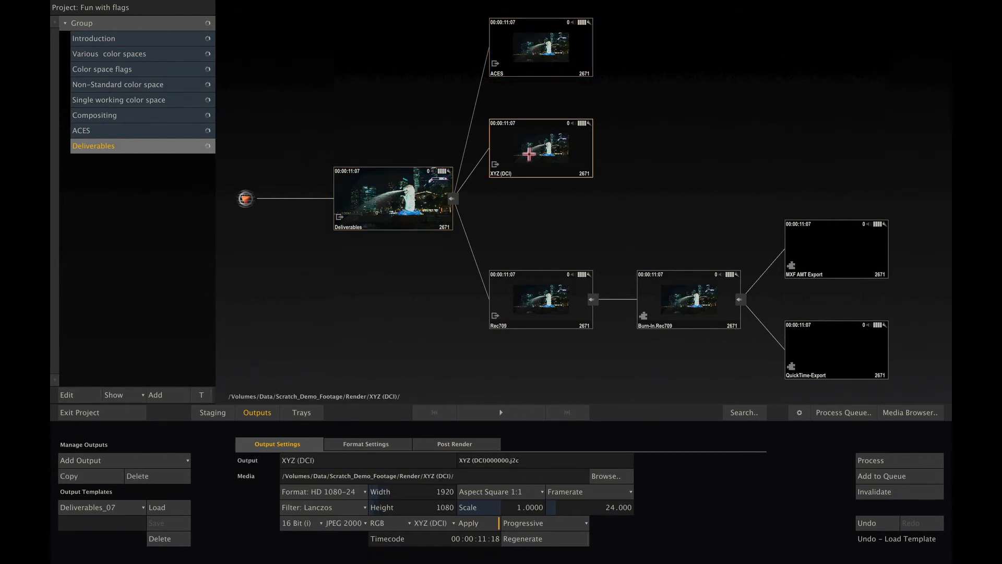
{"action": "left_click", "coordinate": [535, 297]}
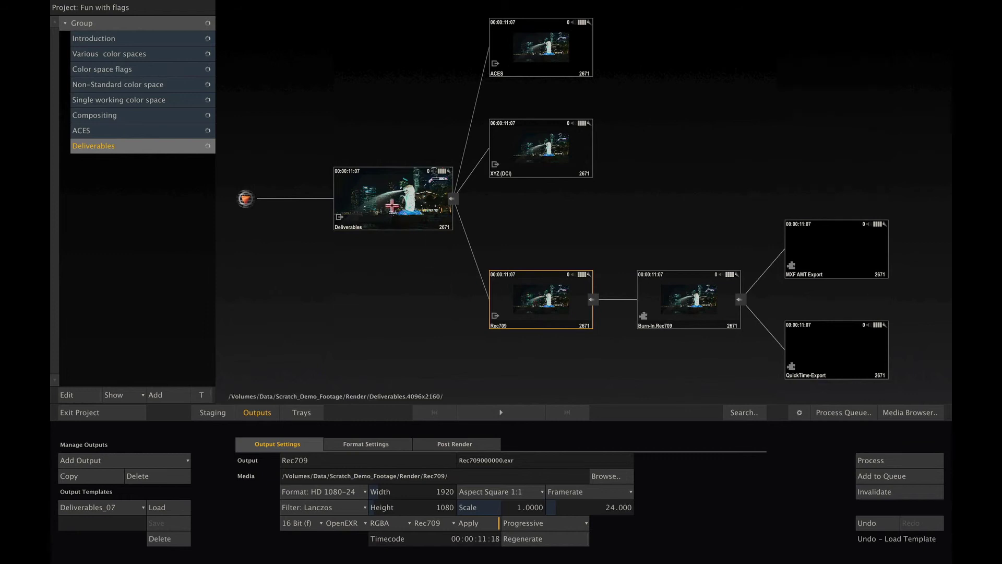
{"action": "left_click", "coordinate": [391, 205]}
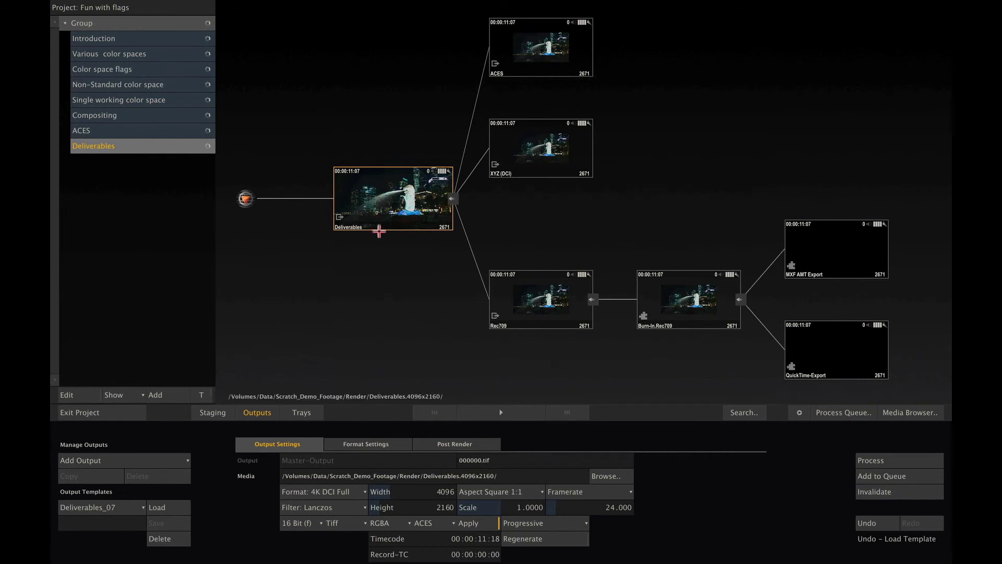
{"action": "left_click", "coordinate": [523, 298]}
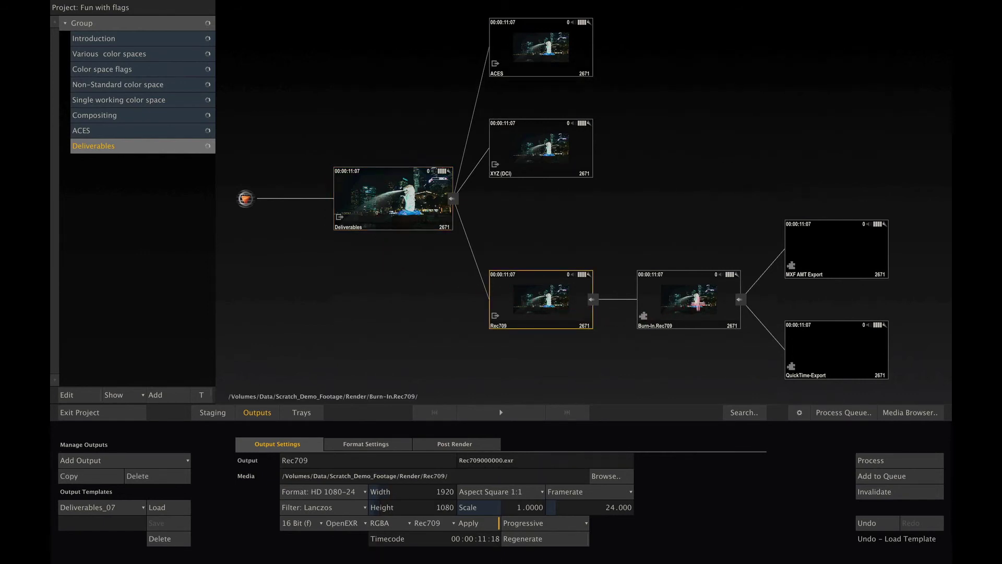
{"action": "left_click", "coordinate": [699, 303]}
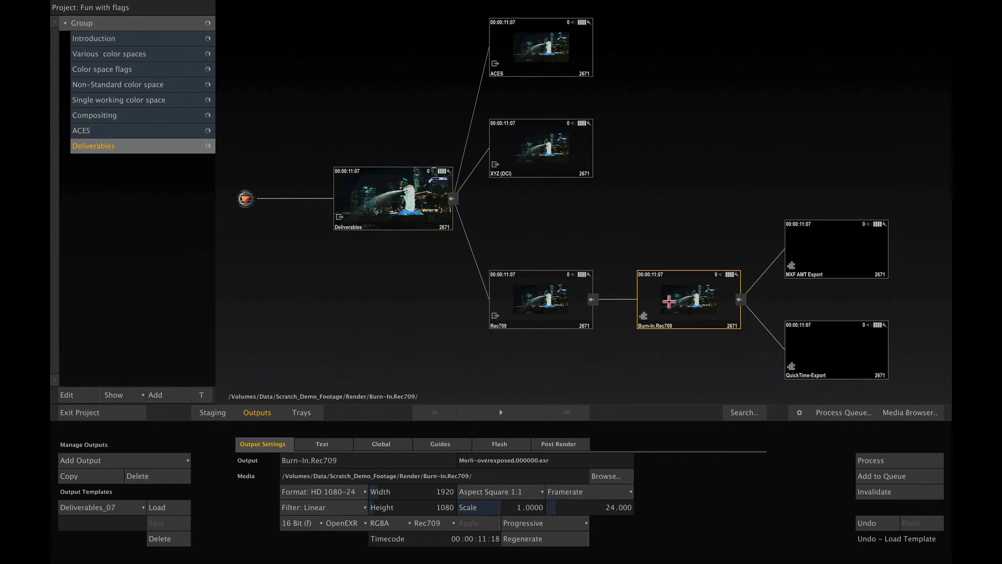
Step: Review the ACES, XYZ (DCI), Rec709, MXF AMT Export and QuickTime-Export output settings
{"action": "left_click", "coordinate": [539, 58]}
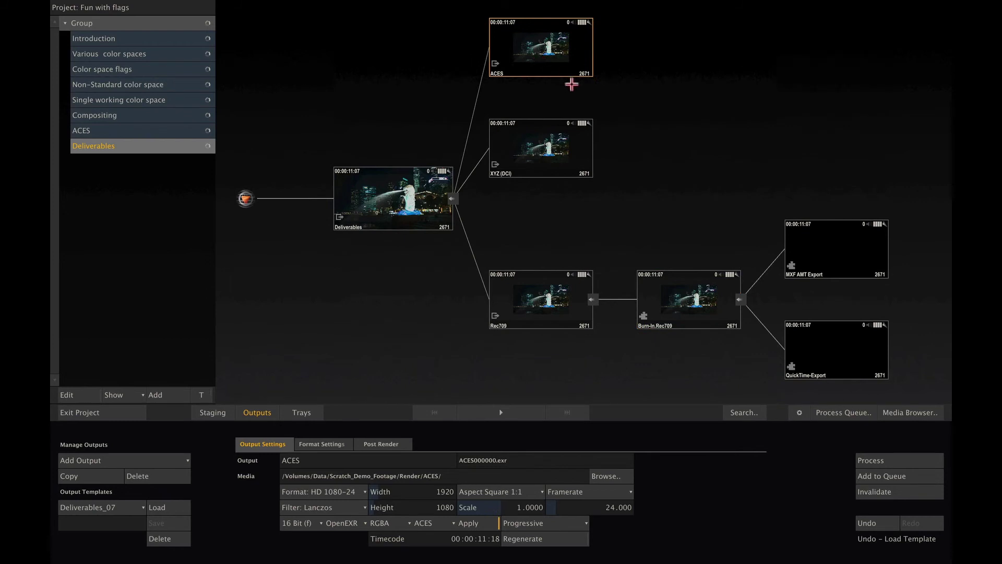
{"action": "left_click", "coordinate": [535, 152]}
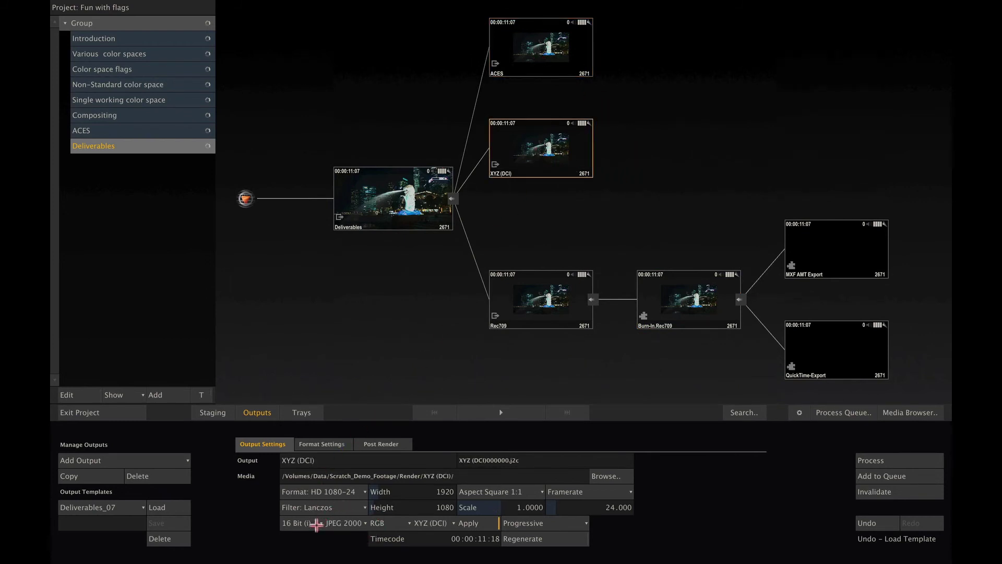
{"action": "left_click", "coordinate": [546, 302]}
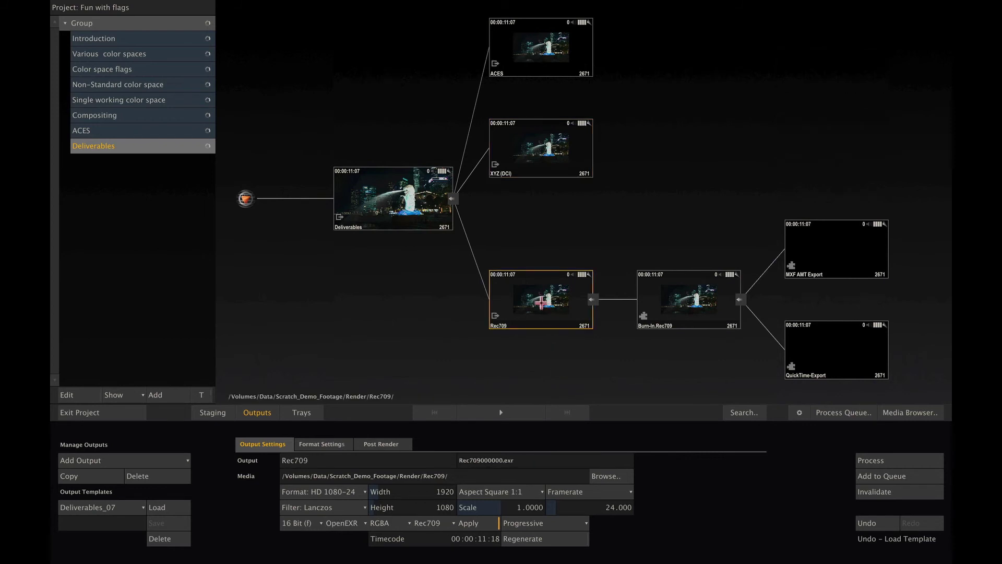
{"action": "left_click", "coordinate": [831, 254]}
{"action": "left_click", "coordinate": [841, 351]}
{"action": "left_click", "coordinate": [833, 250]}
Step: Select the QuickTime-Export output node to check its settings
{"action": "left_click", "coordinate": [821, 374]}
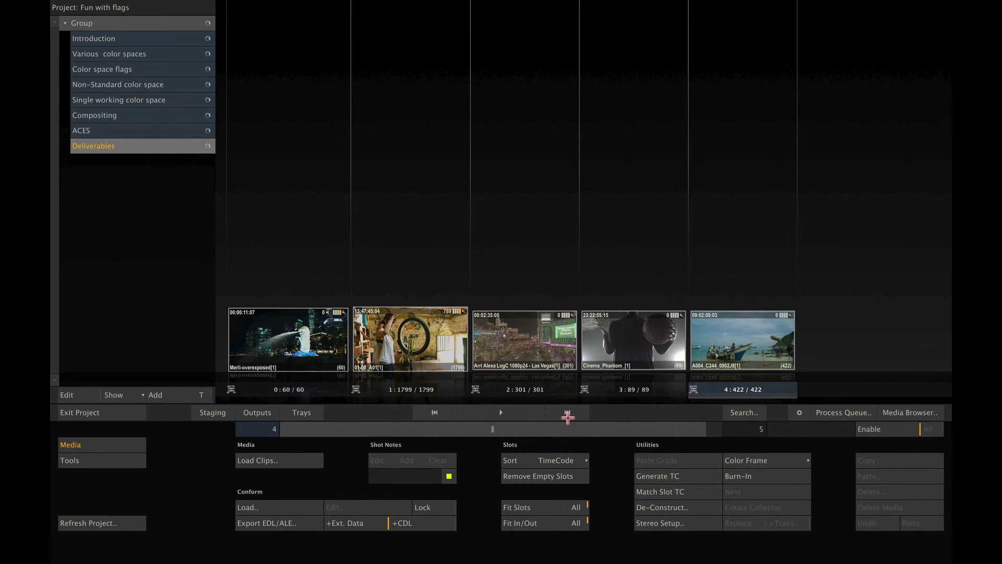
Step: In the Player, turn off Apply Colorspace for the Working View and the SDI Monitor
{"action": "left_click", "coordinate": [508, 412]}
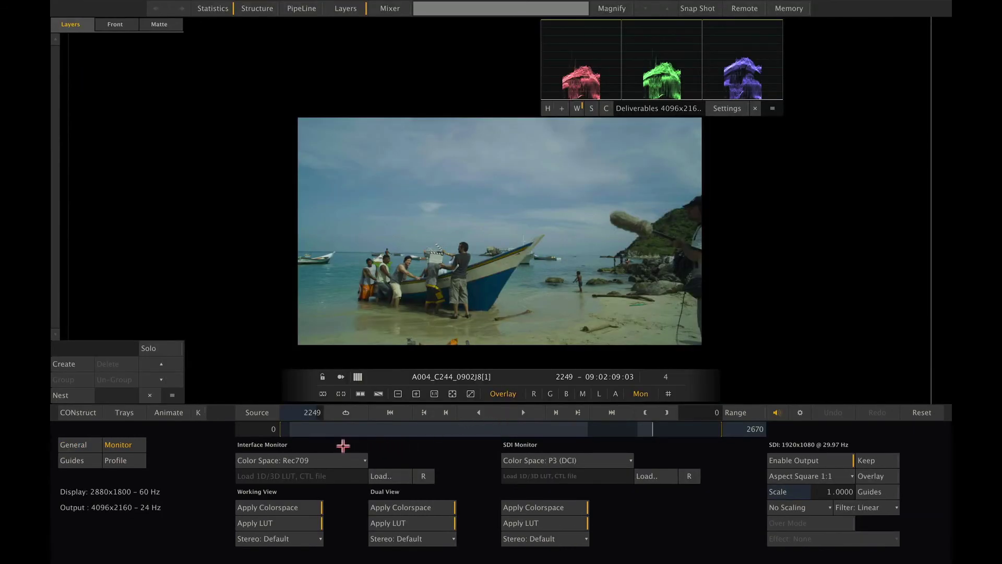
{"action": "left_click", "coordinate": [267, 506]}
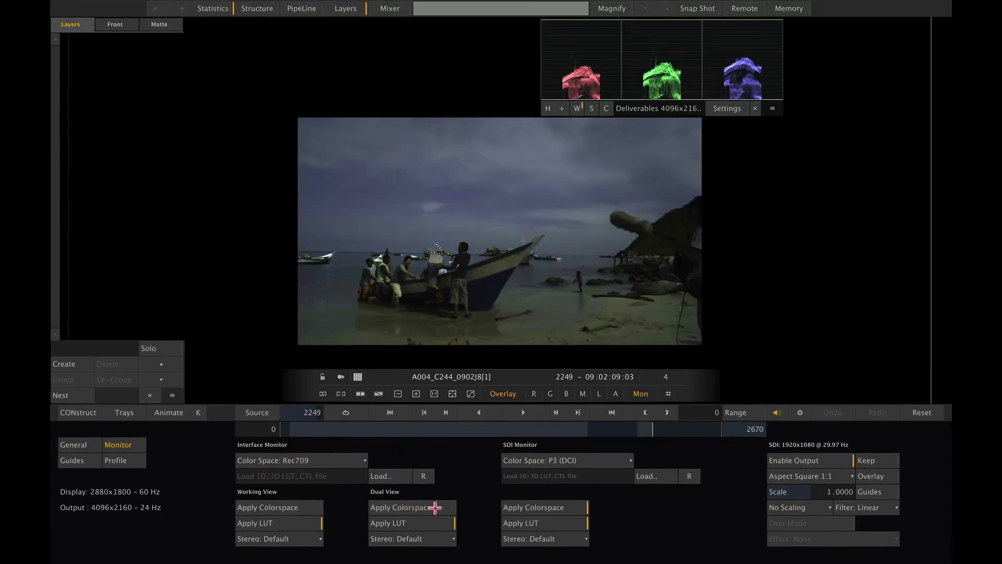
{"action": "left_click", "coordinate": [522, 505]}
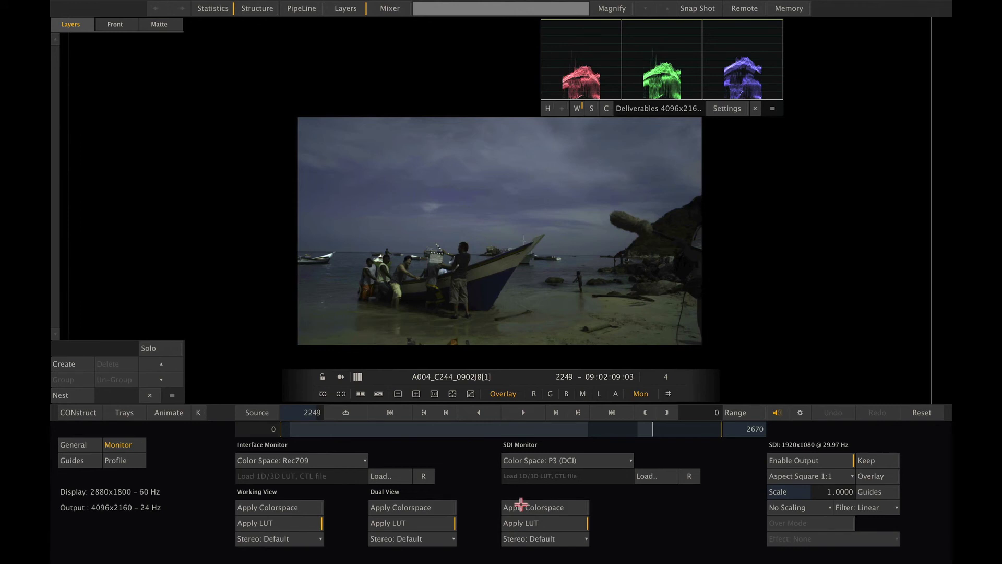
Step: Check the clip's Deliverables output in the node graph, then return to the clip slots
{"action": "left_click", "coordinate": [80, 412]}
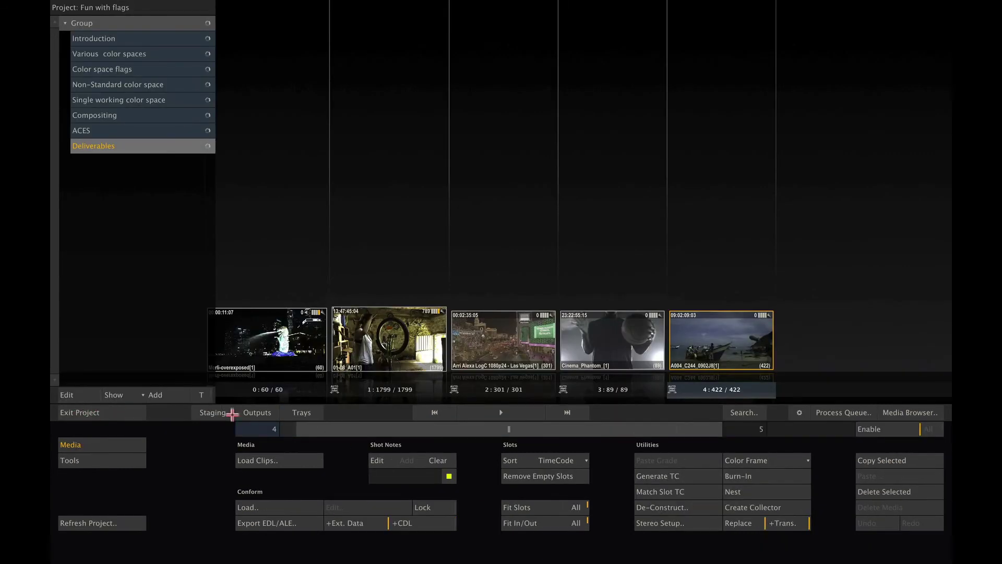
{"action": "left_click", "coordinate": [313, 430]}
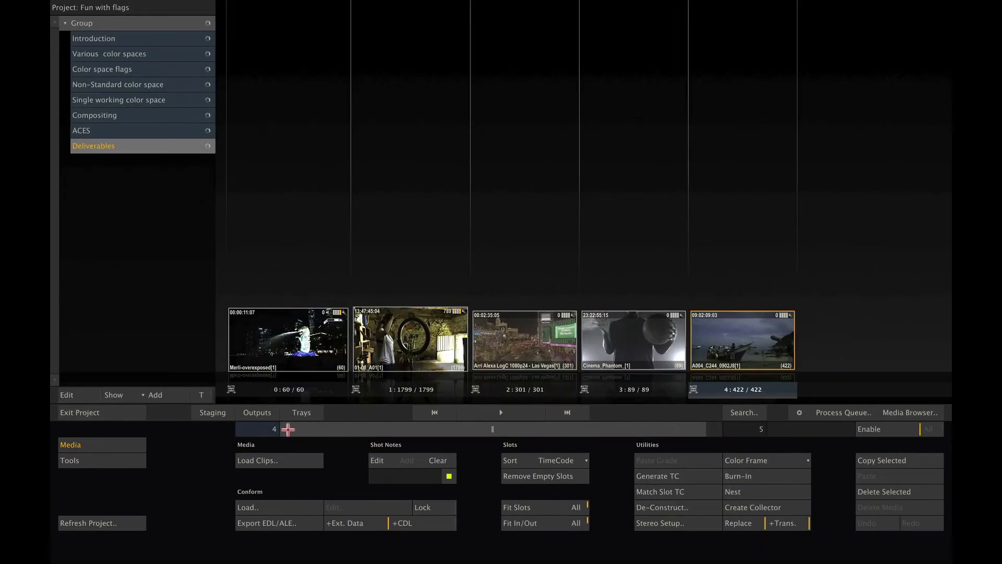
{"action": "left_click", "coordinate": [257, 413]}
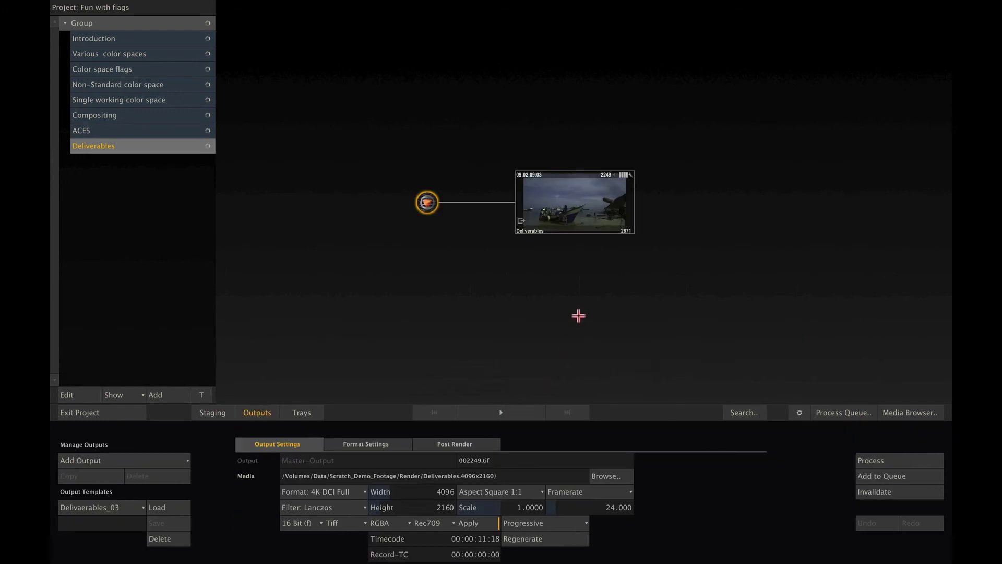
{"action": "left_click", "coordinate": [586, 196]}
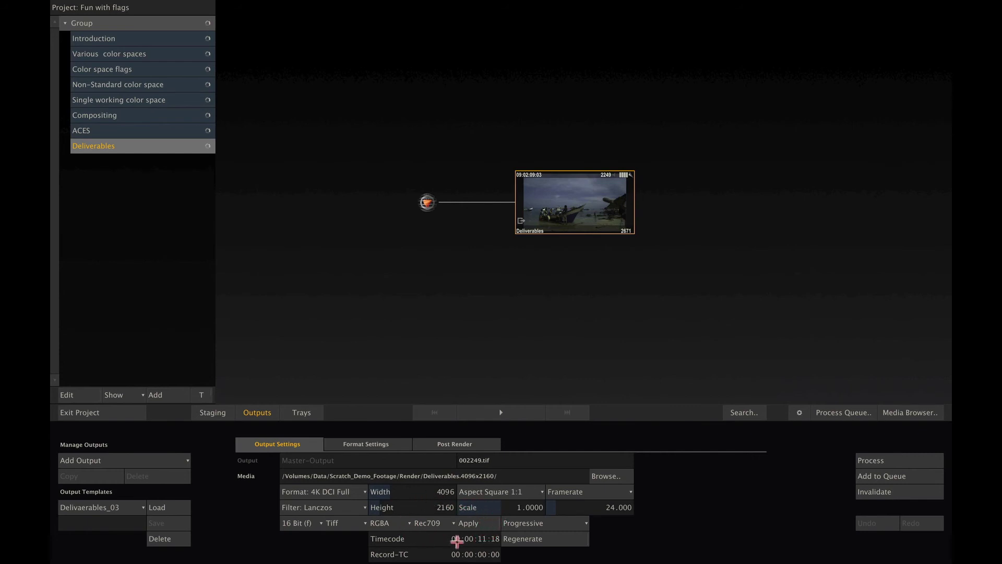
{"action": "left_click", "coordinate": [257, 411]}
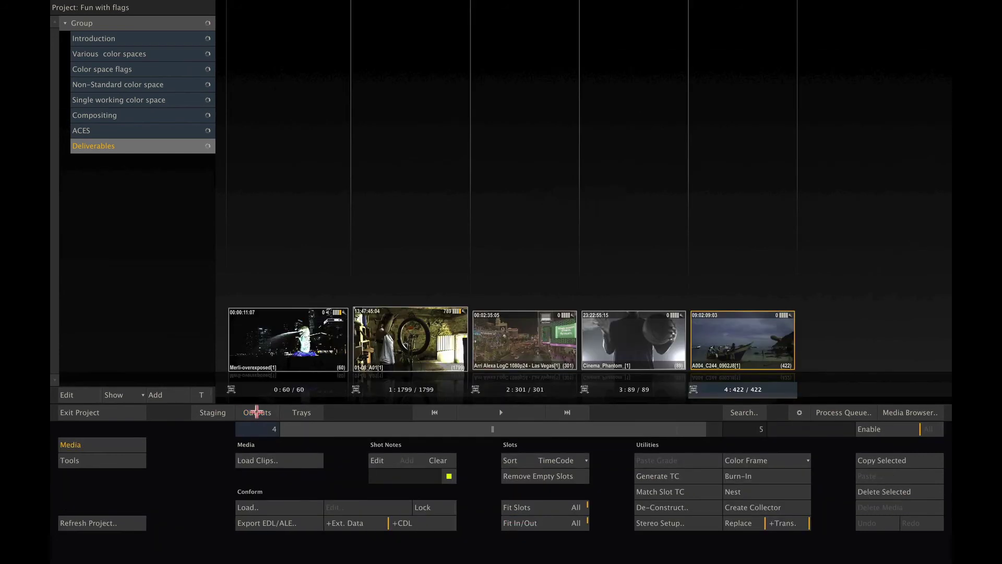
Step: Exit Fun with flags and set the Advanced preference Disable Color Management to On
{"action": "left_click", "coordinate": [72, 412]}
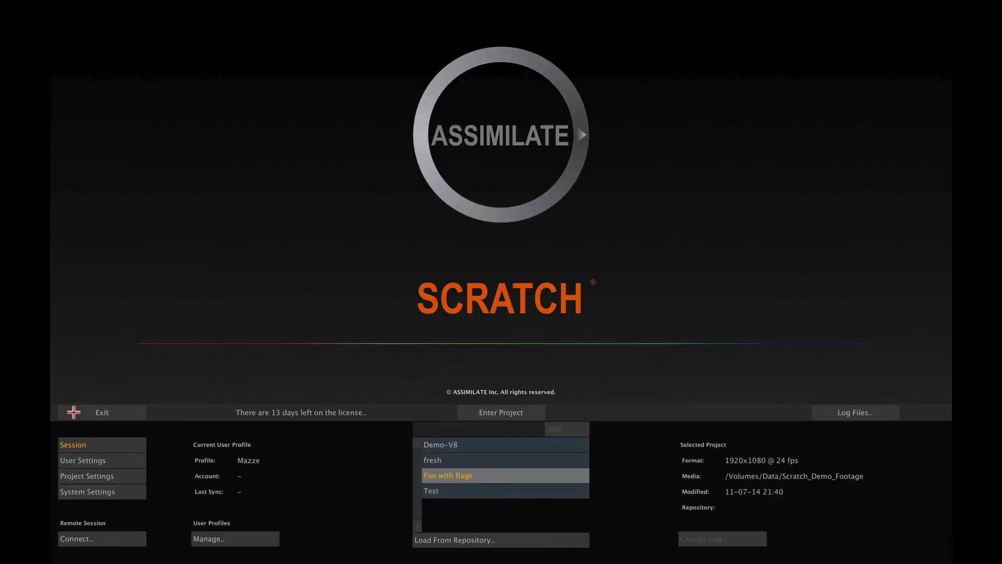
{"action": "left_click", "coordinate": [112, 492]}
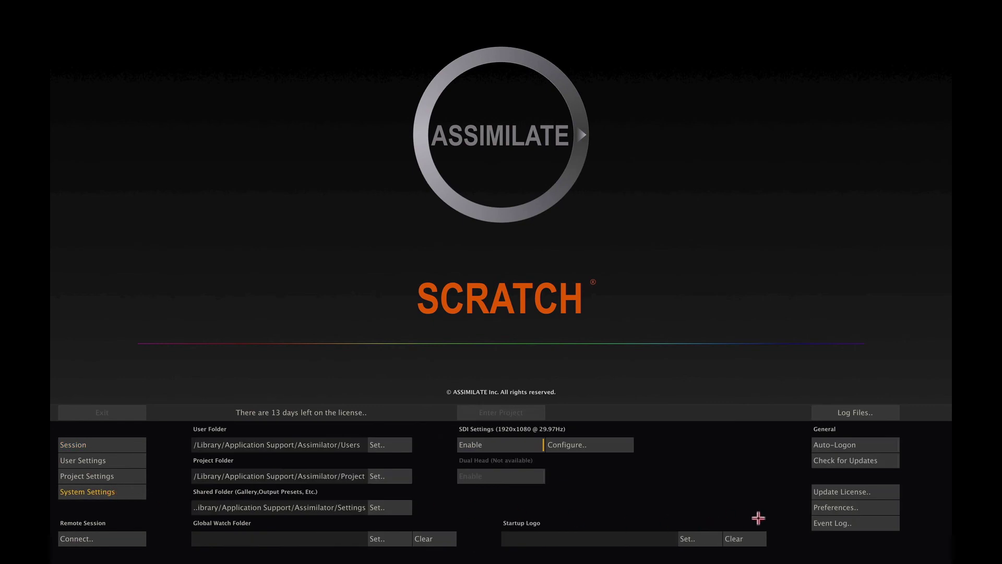
{"action": "left_click", "coordinate": [831, 508]}
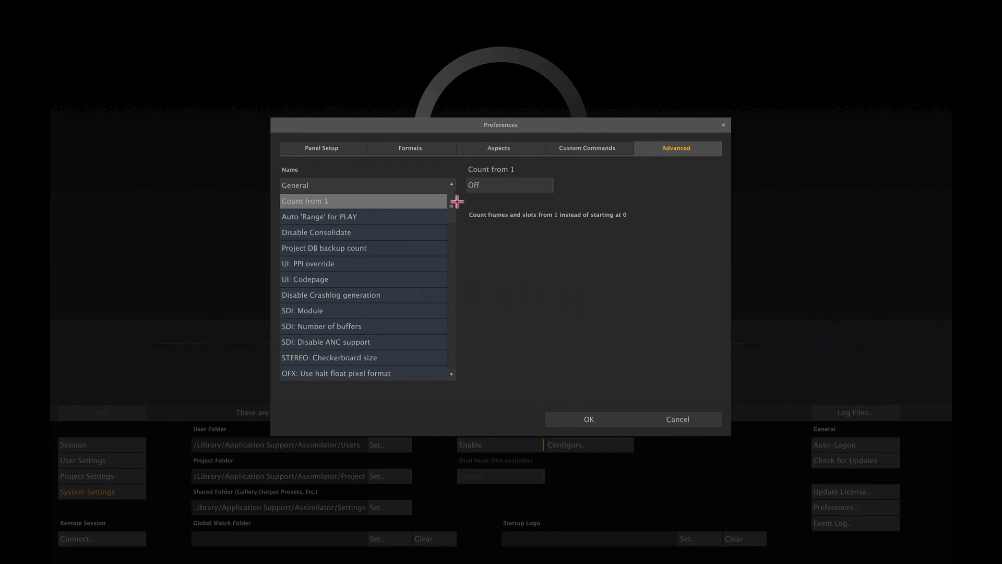
{"action": "left_click_drag", "start_coordinate": [452, 204], "coordinate": [455, 277]}
{"action": "left_click", "coordinate": [406, 271]}
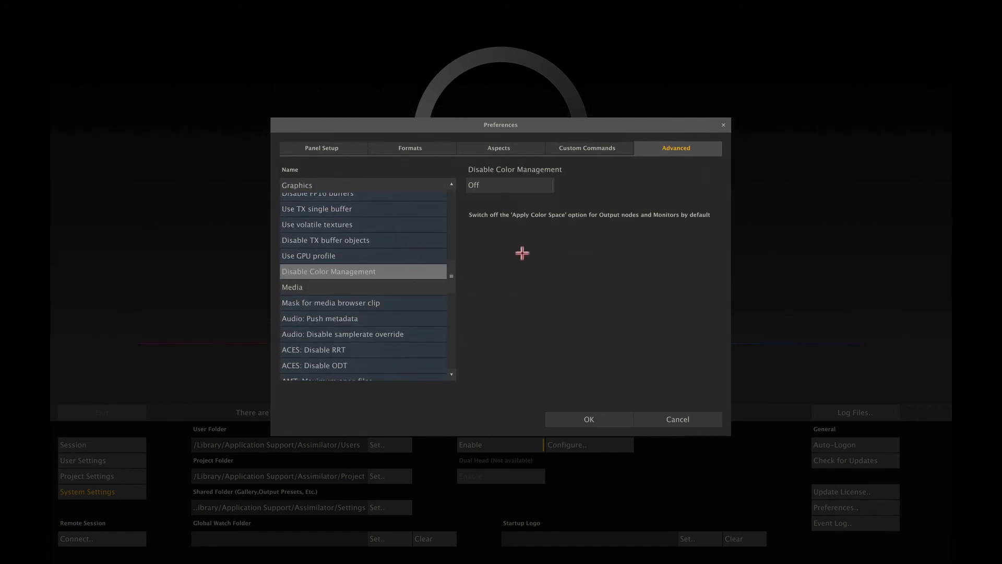
{"action": "left_click", "coordinate": [527, 186]}
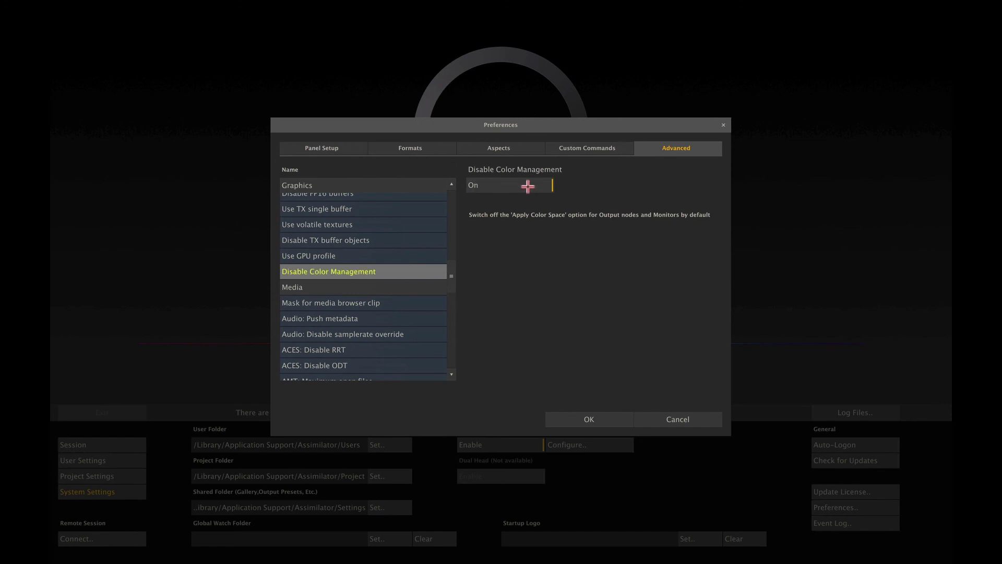
{"action": "left_click", "coordinate": [583, 419]}
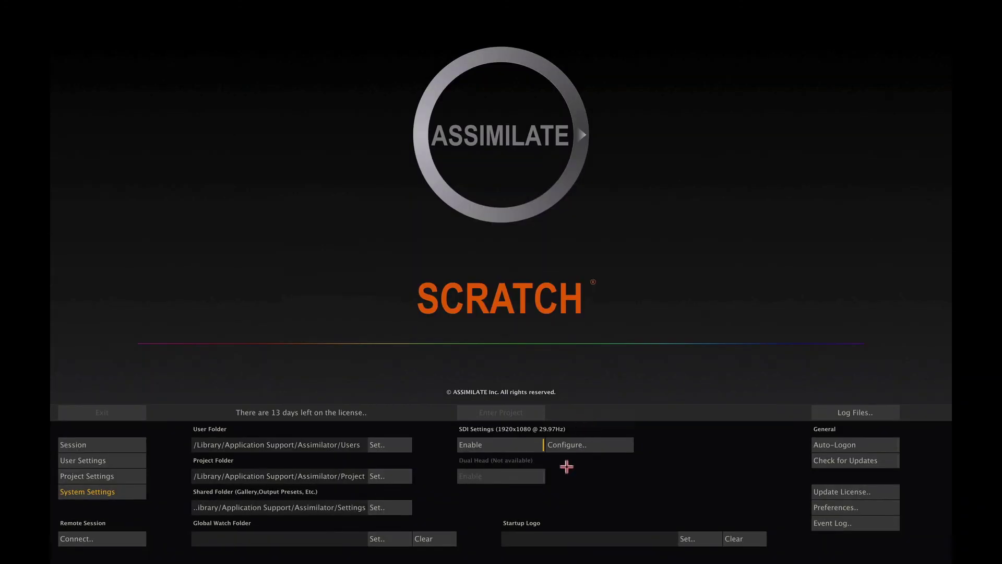
Step: Pick Fun with flags from the session's project list and enter the project
{"action": "left_click", "coordinate": [115, 445]}
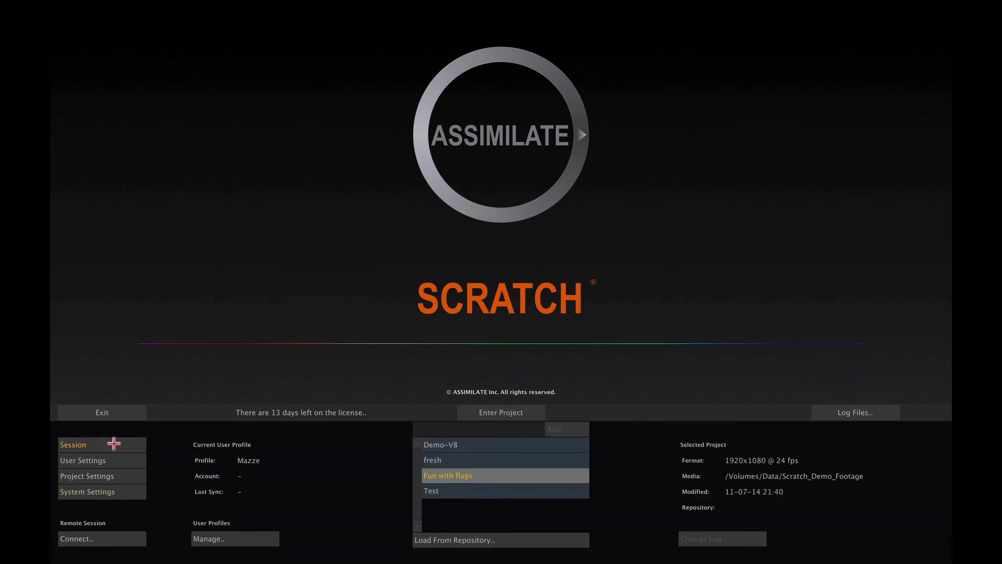
{"action": "left_click", "coordinate": [510, 412]}
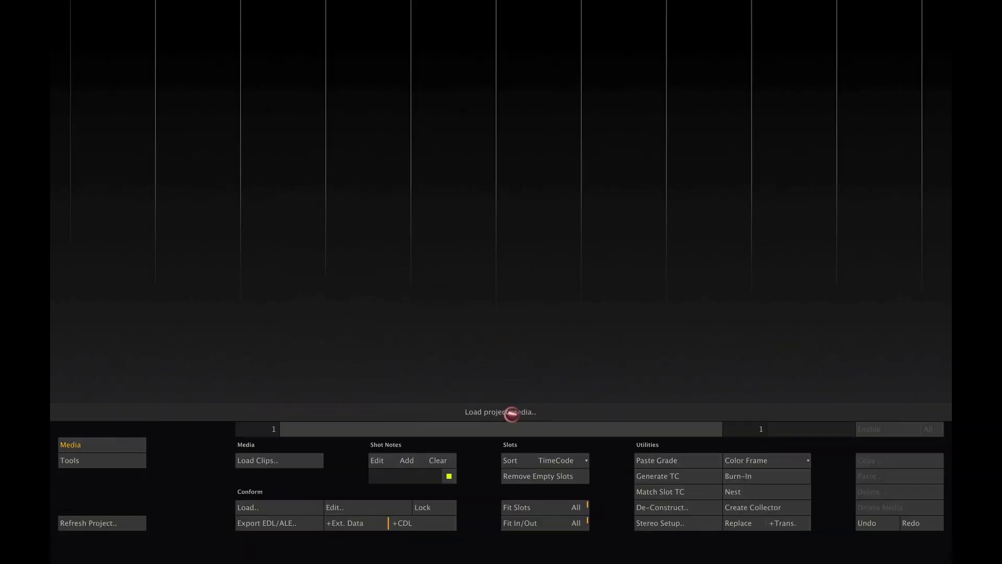